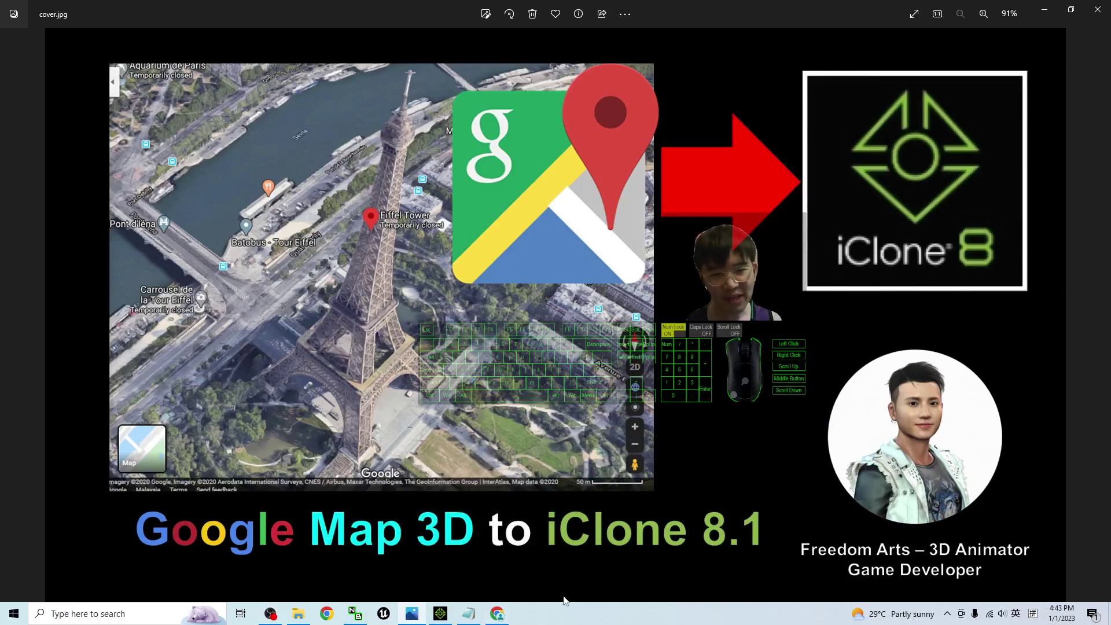
Step: Bring Google Maps to the front and rotate the 3D map a full turn back to north-up
{"action": "left_click", "coordinate": [494, 615]}
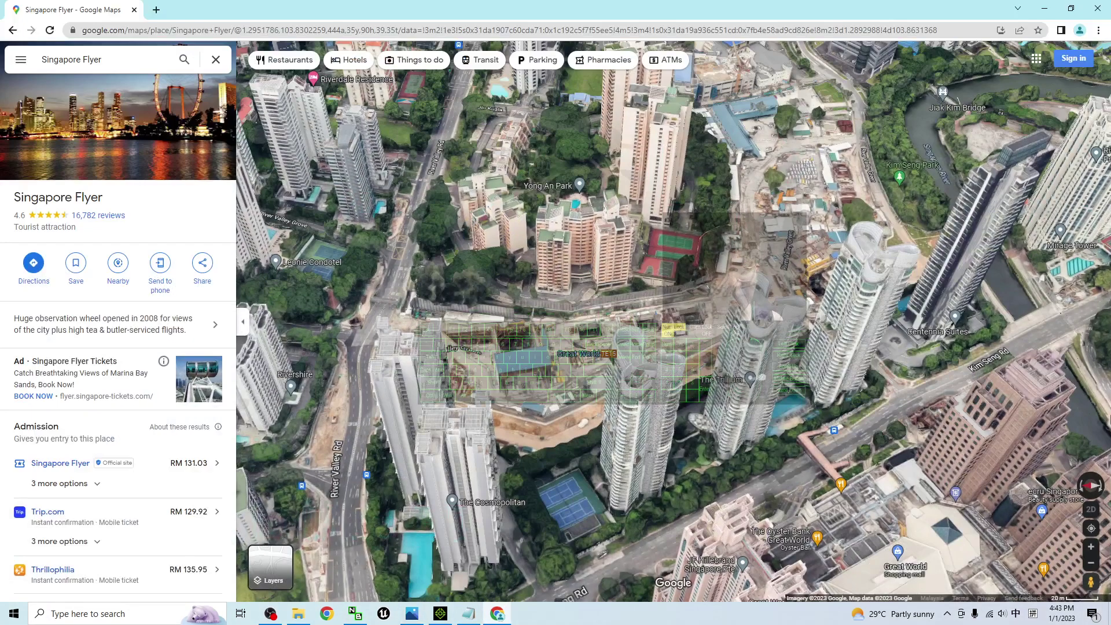
{"action": "left_click", "coordinate": [1100, 489]}
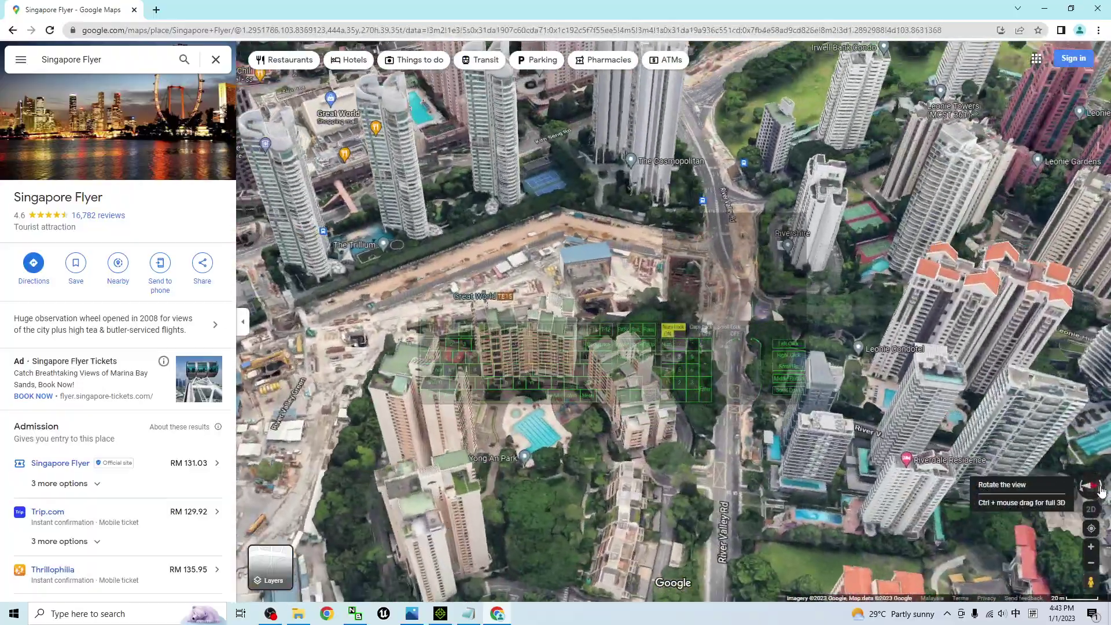
{"action": "left_click", "coordinate": [1100, 490]}
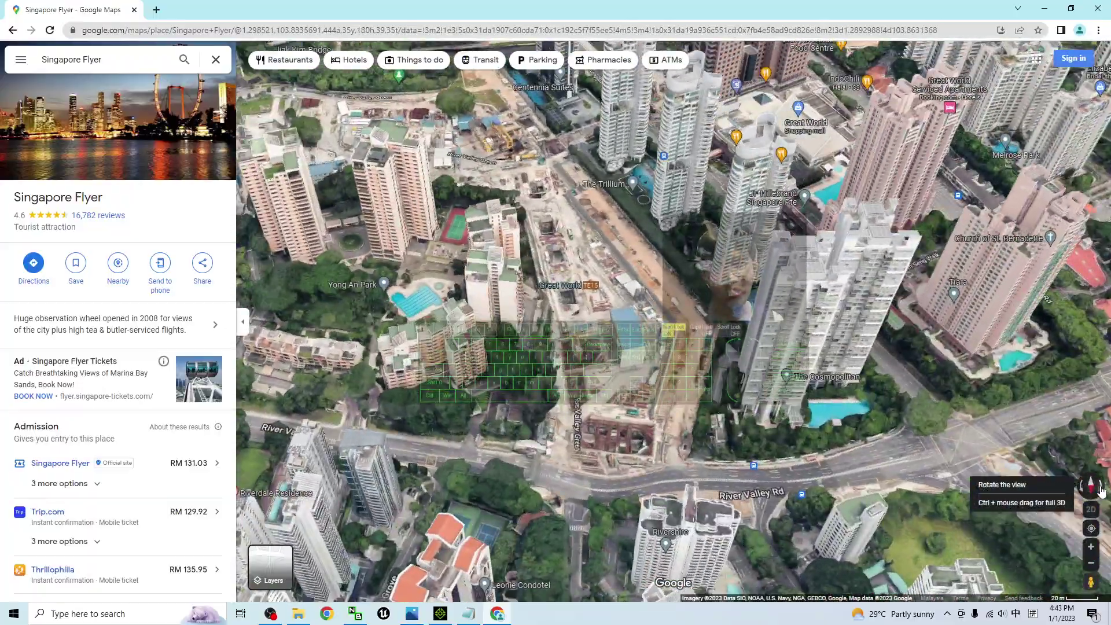
{"action": "left_click", "coordinate": [1100, 490]}
{"action": "left_click", "coordinate": [1101, 489]}
Step: Zoom and pan across the city via Orchard and Somerset to River Valley Rd
{"action": "scroll", "coordinate": [822, 312], "scroll_direction": "down", "scroll_amount": 5}
{"action": "left_click_drag", "start_coordinate": [822, 313], "coordinate": [870, 430]}
{"action": "scroll", "coordinate": [870, 431], "scroll_direction": "up", "scroll_amount": 5}
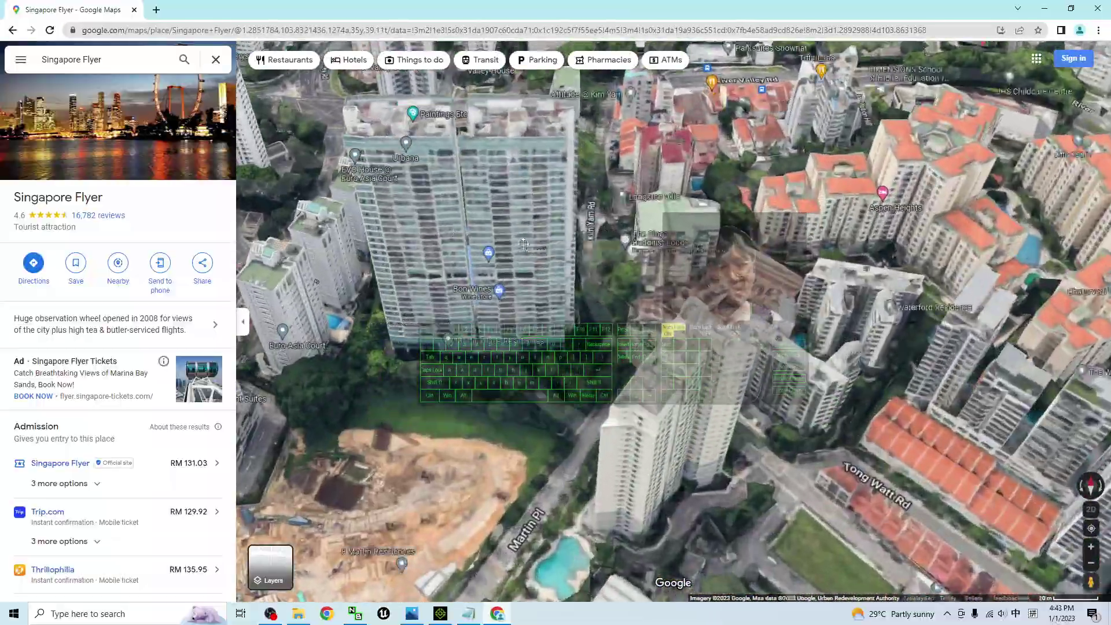
{"action": "scroll", "coordinate": [523, 243], "scroll_direction": "down", "scroll_amount": 5}
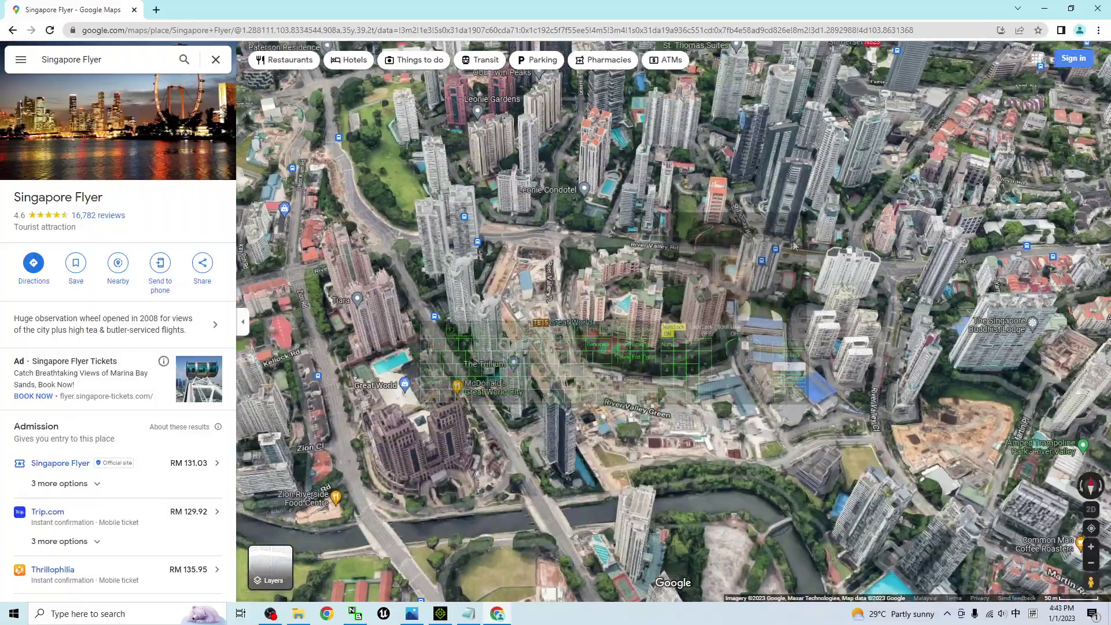
{"action": "left_click_drag", "start_coordinate": [794, 245], "coordinate": [704, 334]}
{"action": "scroll", "coordinate": [693, 422], "scroll_direction": "down", "scroll_amount": 5}
{"action": "scroll", "coordinate": [704, 335], "scroll_direction": "up", "scroll_amount": 7}
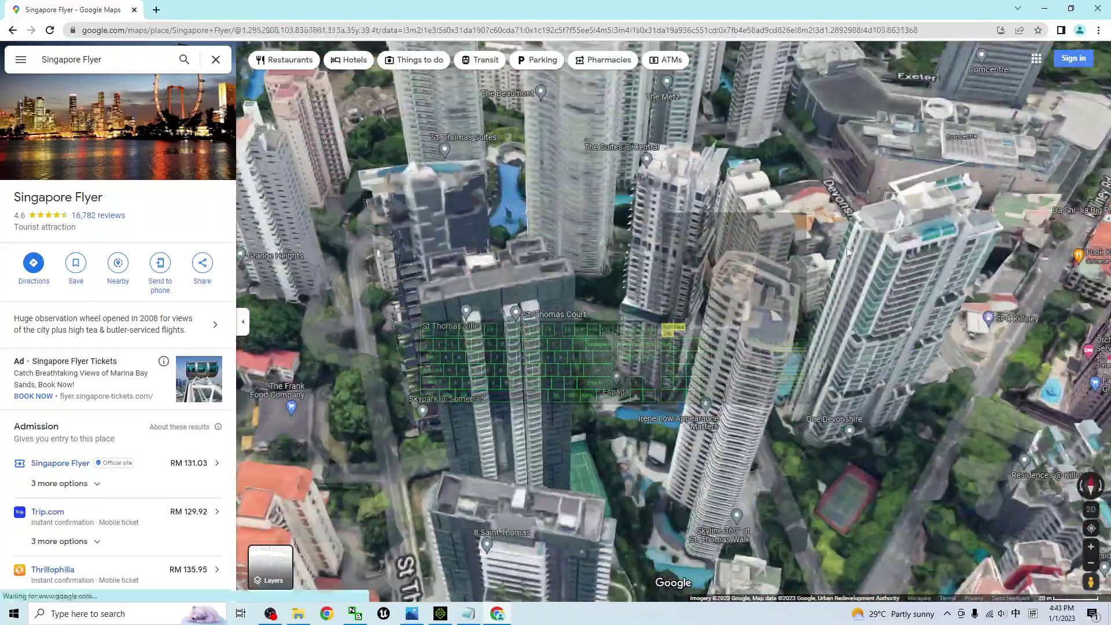
{"action": "scroll", "coordinate": [619, 405], "scroll_direction": "down", "scroll_amount": 4}
{"action": "left_click_drag", "start_coordinate": [619, 405], "coordinate": [605, 317]}
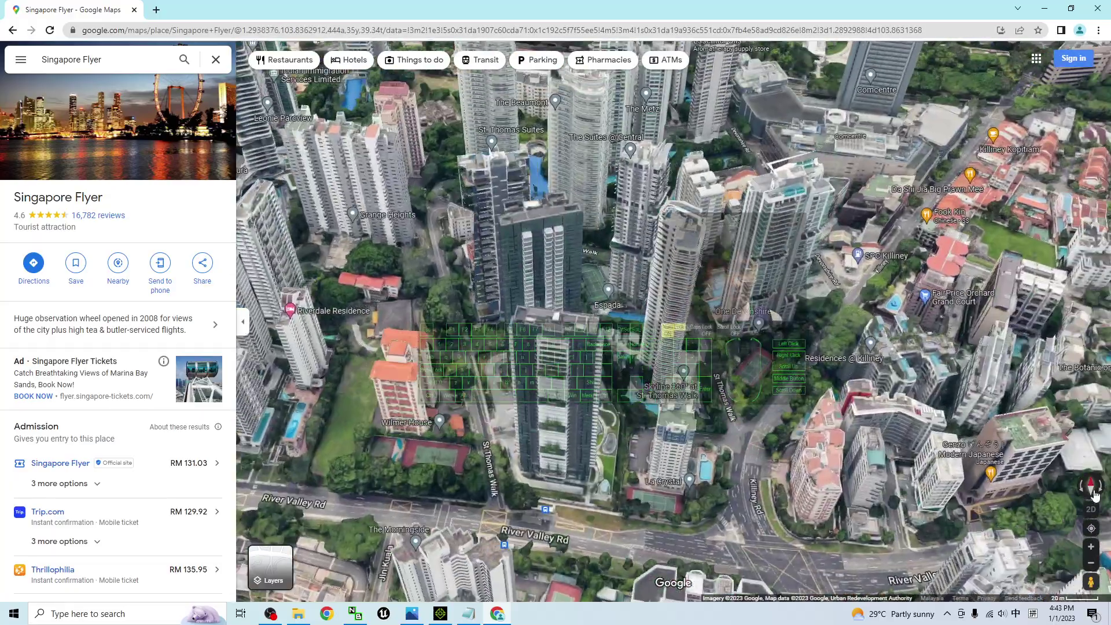
Step: Toggle the map to flat 2D and back to 3D, then rotate it a quarter turn
{"action": "left_click", "coordinate": [1092, 512]}
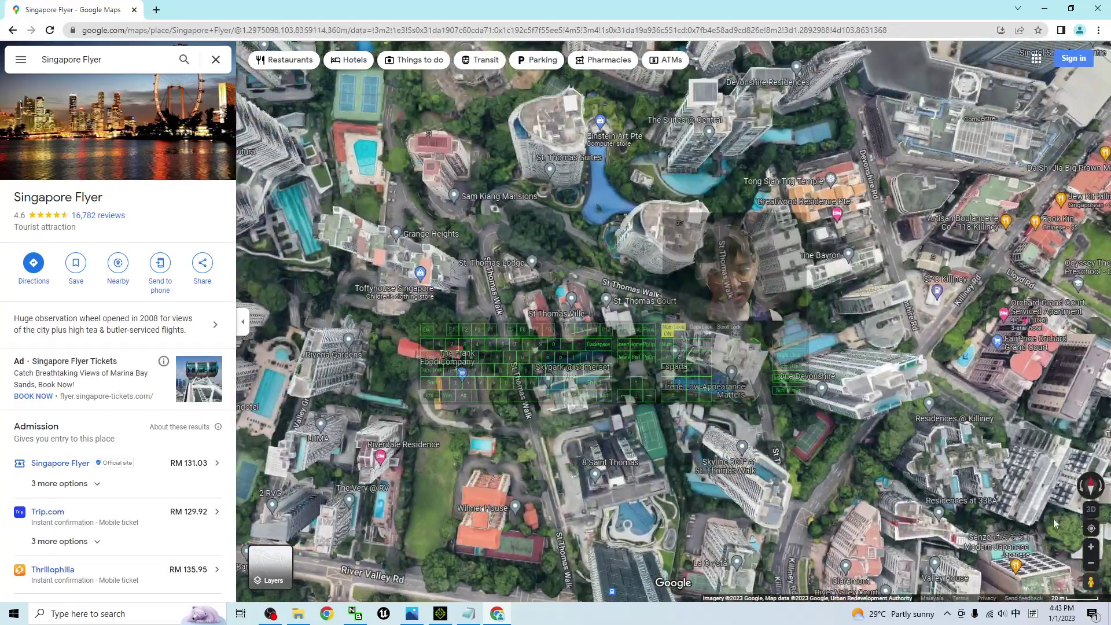
{"action": "left_click", "coordinate": [1091, 511]}
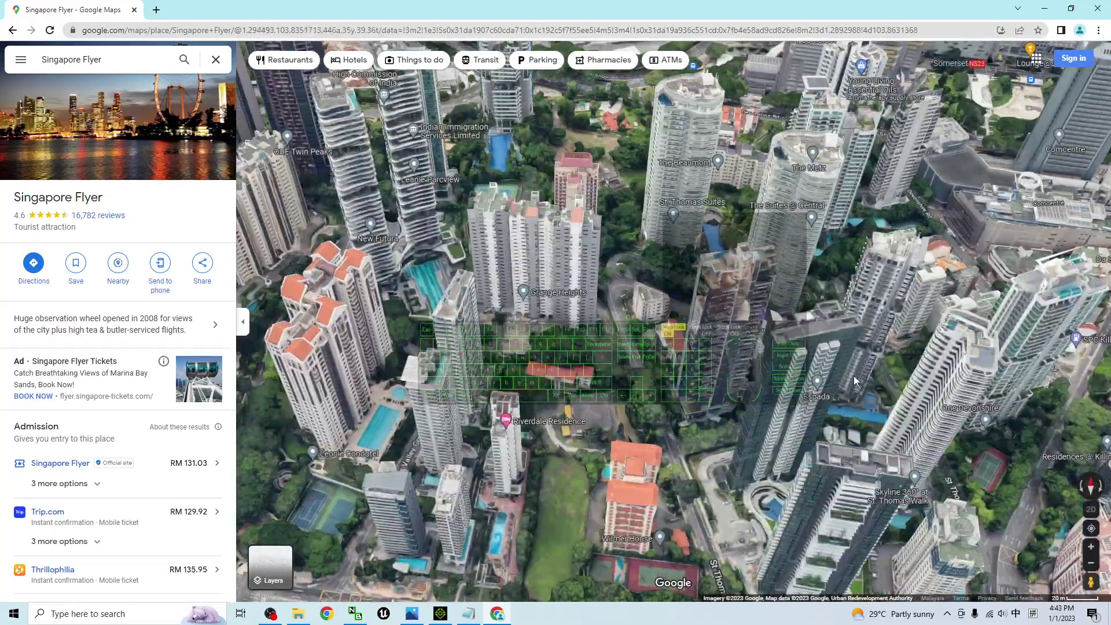
{"action": "left_click", "coordinate": [1080, 488]}
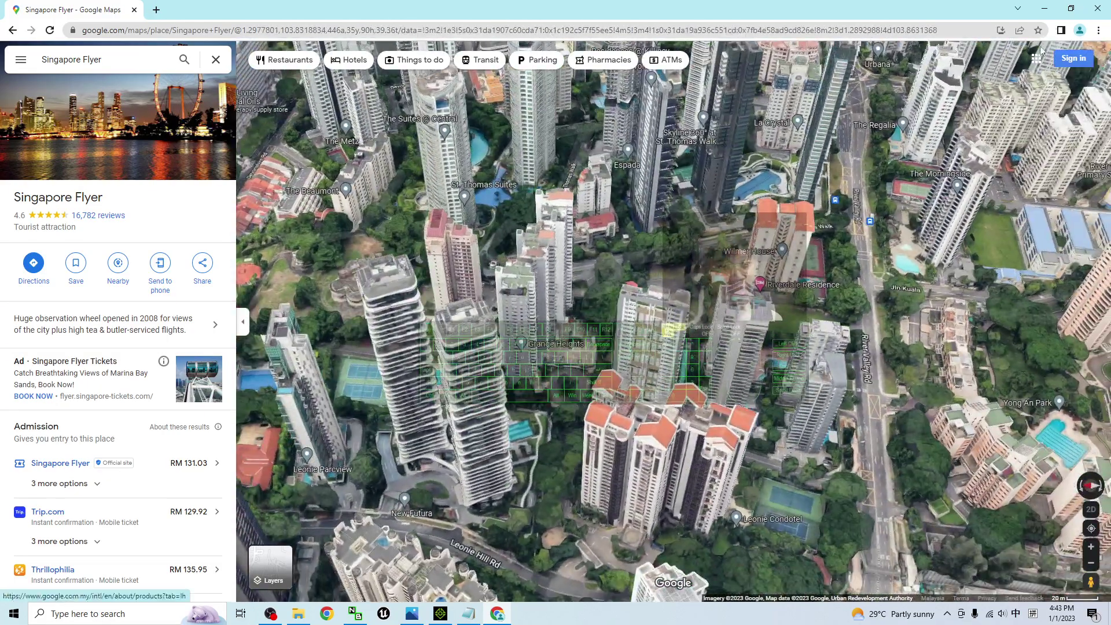
{"action": "scroll", "coordinate": [752, 324], "scroll_direction": "down", "scroll_amount": 4}
{"action": "scroll", "coordinate": [666, 336], "scroll_direction": "up", "scroll_amount": 2}
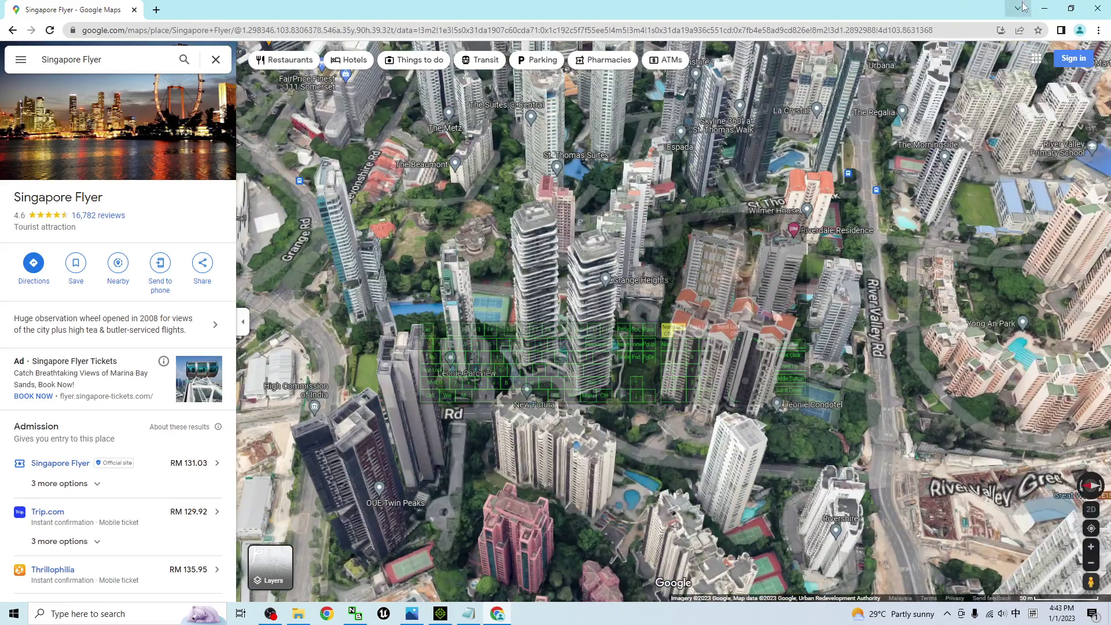
Step: Close Maps, minimize Photos and iClone, and select the grabber's Google Drive link in notes.txt
{"action": "left_click", "coordinate": [1097, 9]}
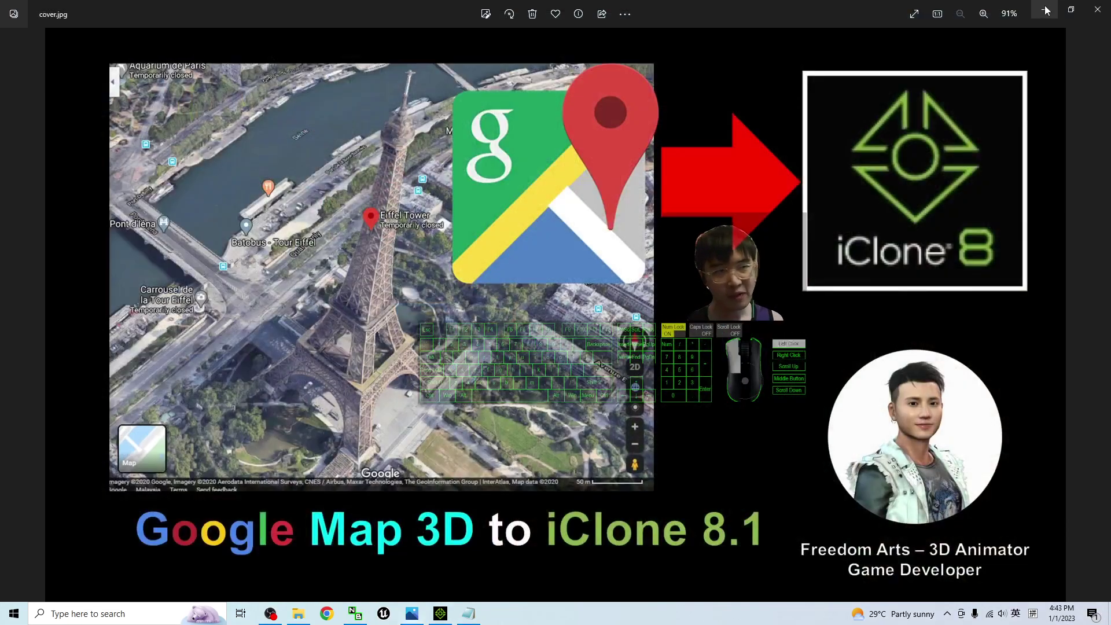
{"action": "left_click", "coordinate": [1046, 10]}
{"action": "left_click", "coordinate": [1055, 8]}
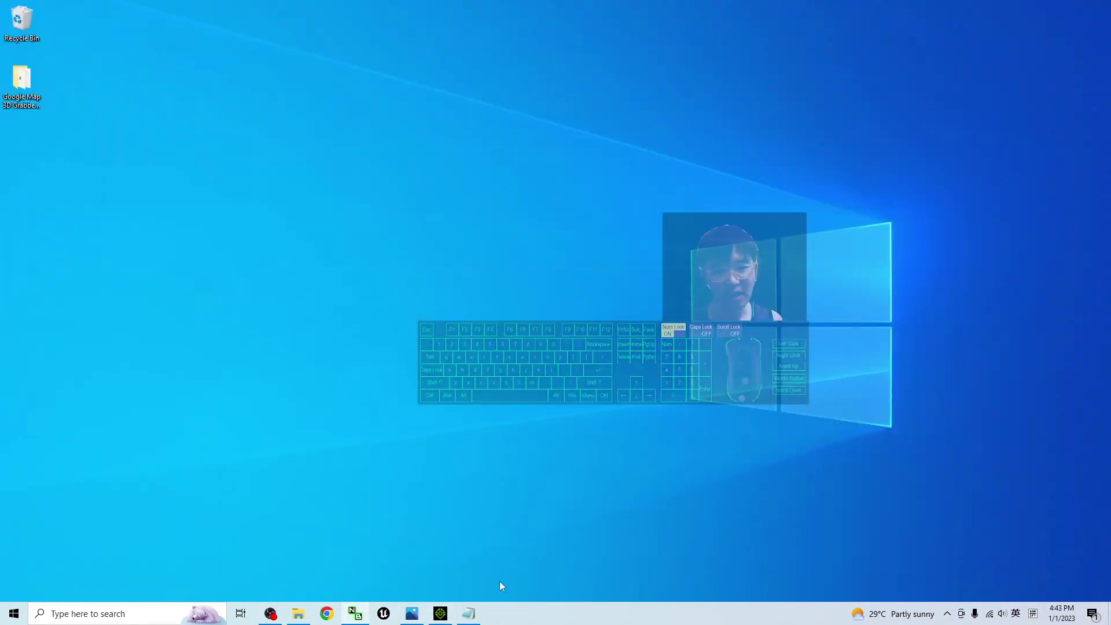
{"action": "left_click", "coordinate": [468, 614]}
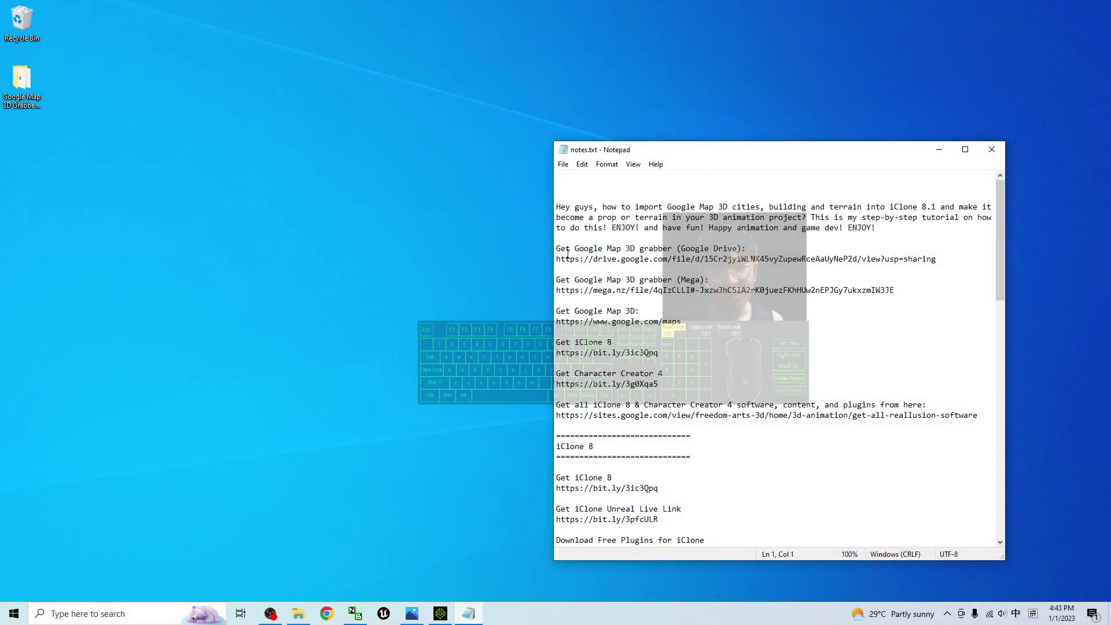
{"action": "left_click_drag", "start_coordinate": [577, 249], "coordinate": [690, 243]}
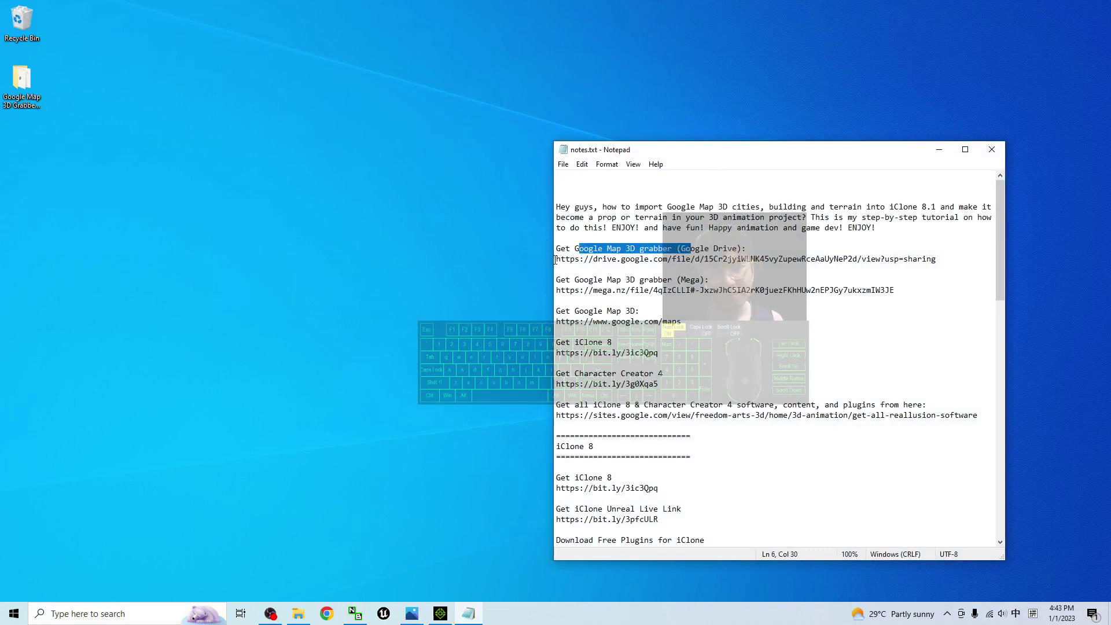
{"action": "left_click_drag", "start_coordinate": [555, 260], "coordinate": [797, 269]}
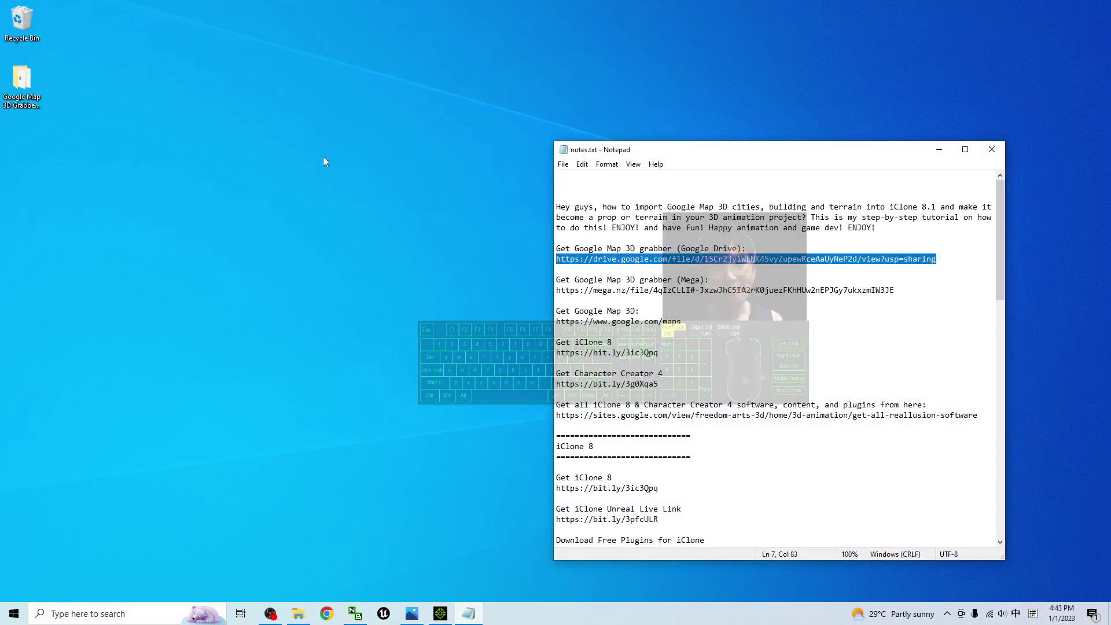
Step: Open the Google Map 3D Grabber 2022-04-10 folder and look over the RenderDoc installer and Chrome shortcut
{"action": "left_click", "coordinate": [939, 152]}
{"action": "double_click", "coordinate": [23, 78]}
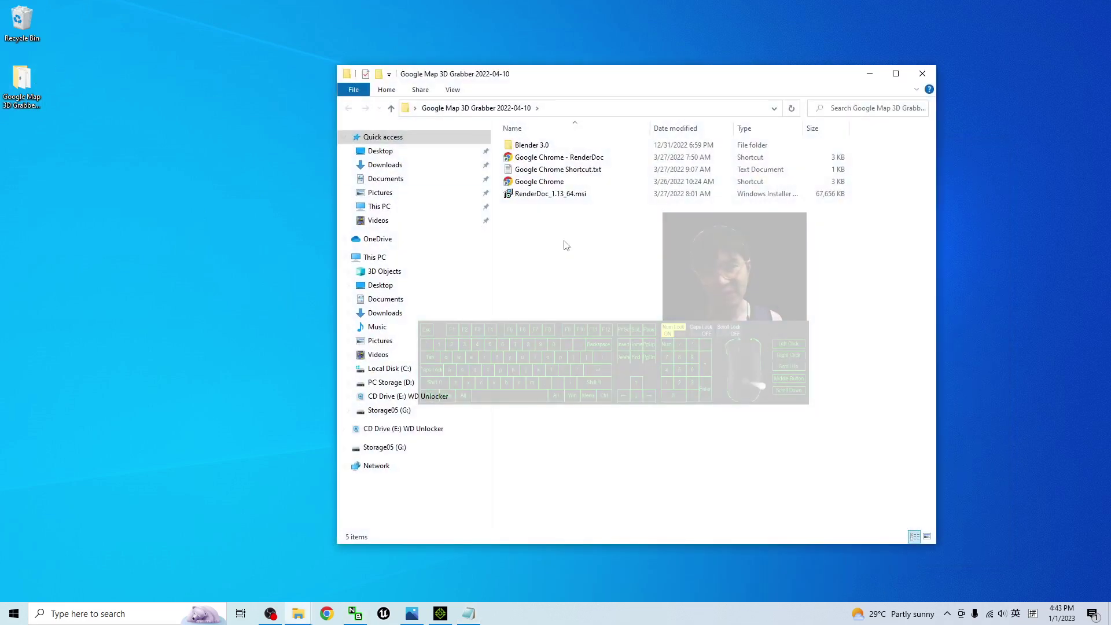
{"action": "left_click_drag", "start_coordinate": [620, 74], "coordinate": [440, 110]}
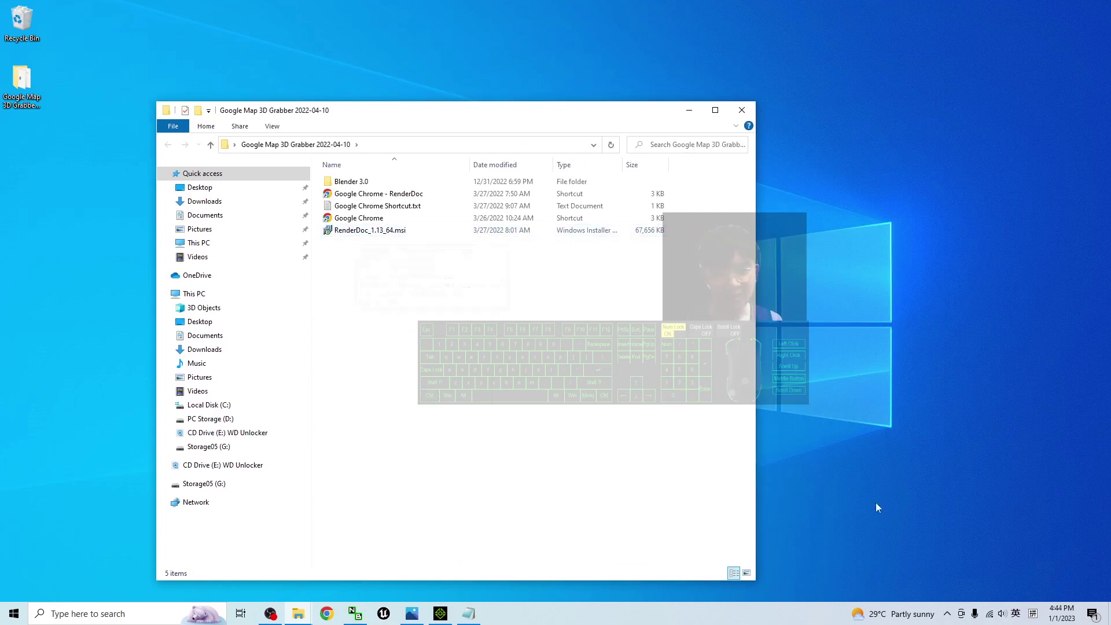
{"action": "left_click", "coordinate": [373, 231]}
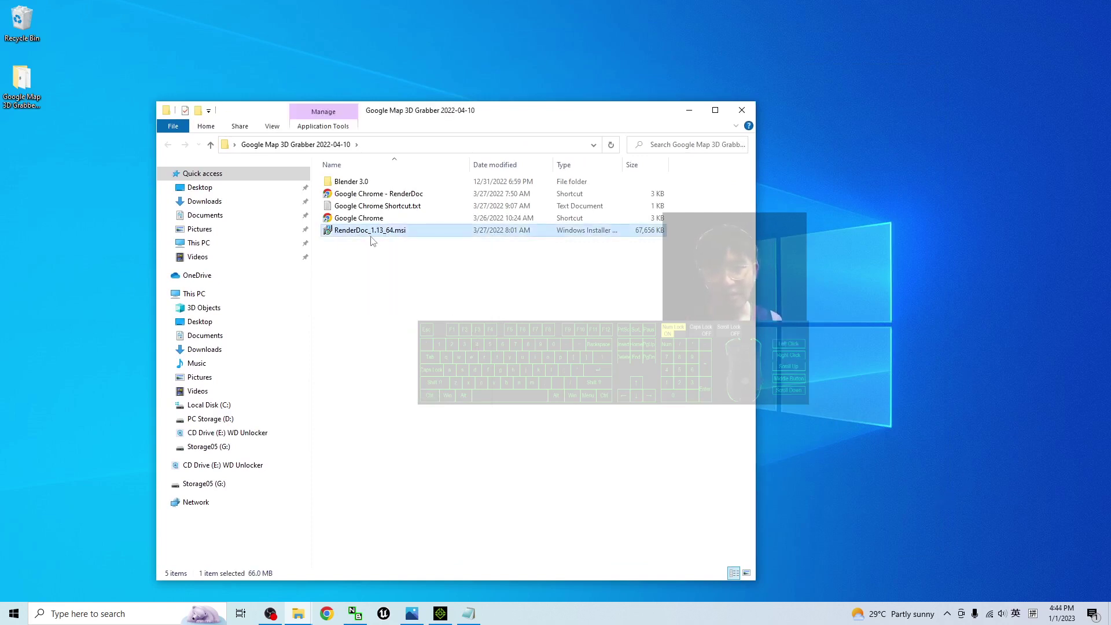
{"action": "left_click", "coordinate": [381, 197]}
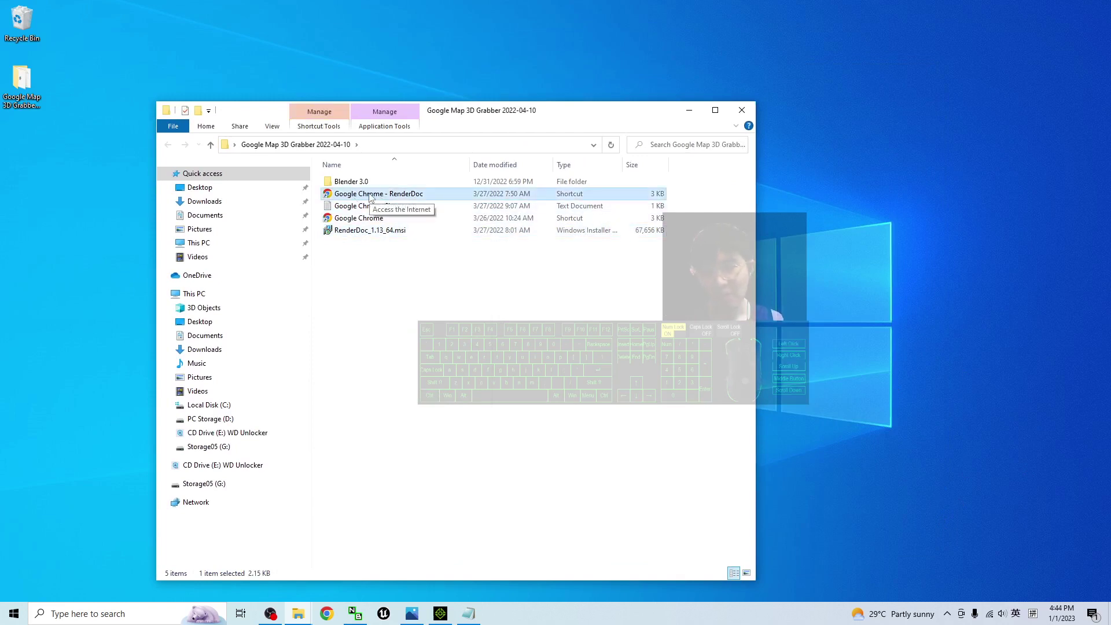
{"action": "left_click", "coordinate": [469, 480]}
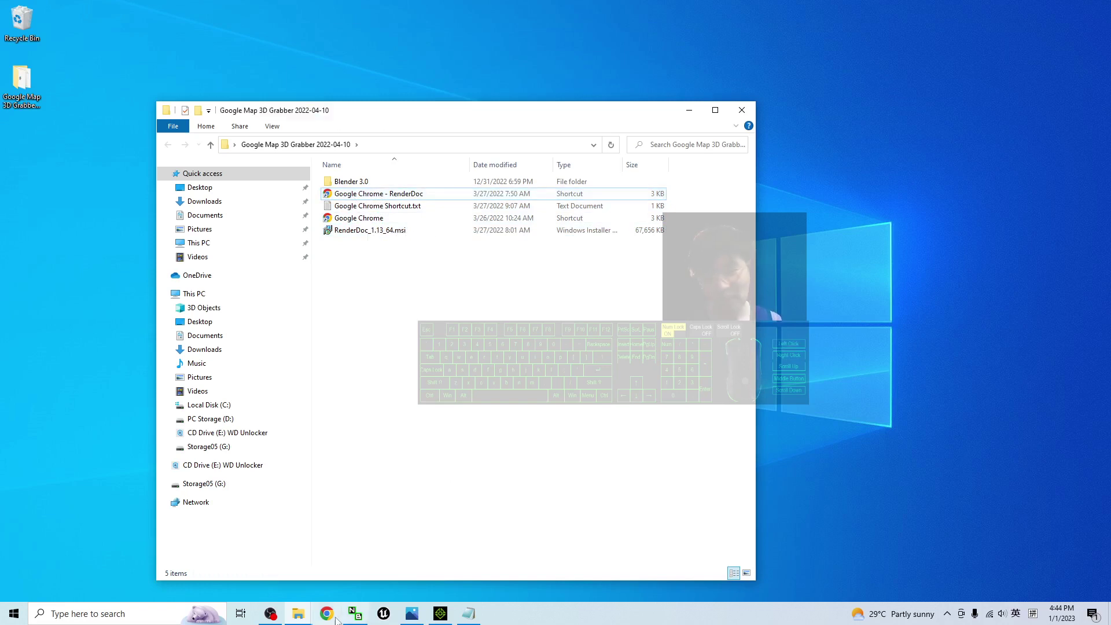
Step: Launch RenderDoc, open Tools > Inject into Process and filter the processes by 'chro'
{"action": "left_click", "coordinate": [85, 615]}
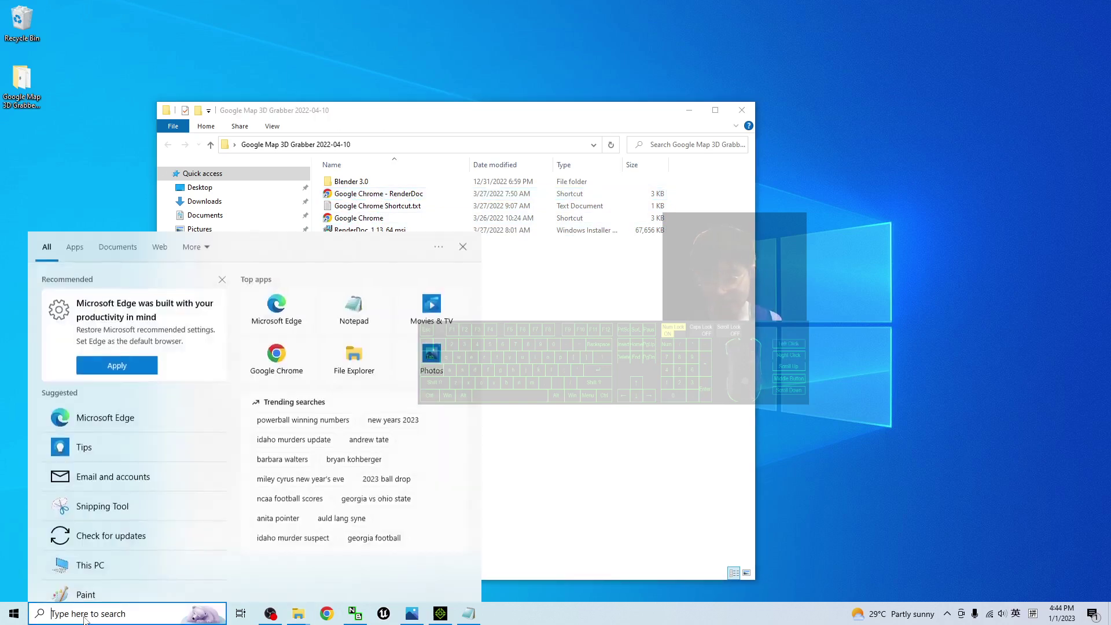
{"action": "type", "text": "render"}
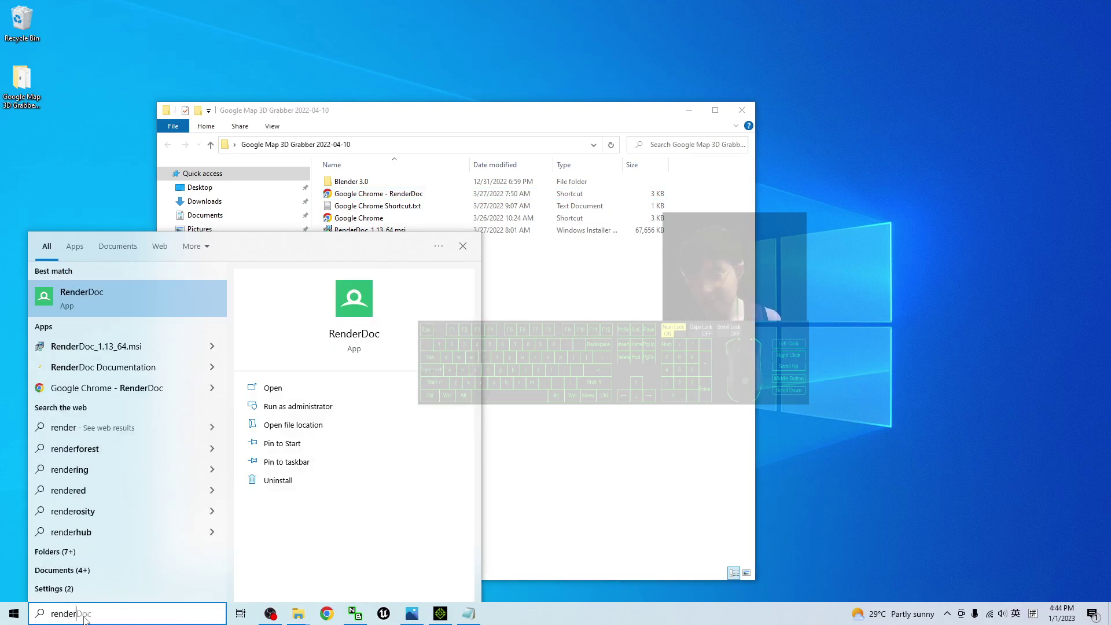
{"action": "left_click", "coordinate": [111, 303]}
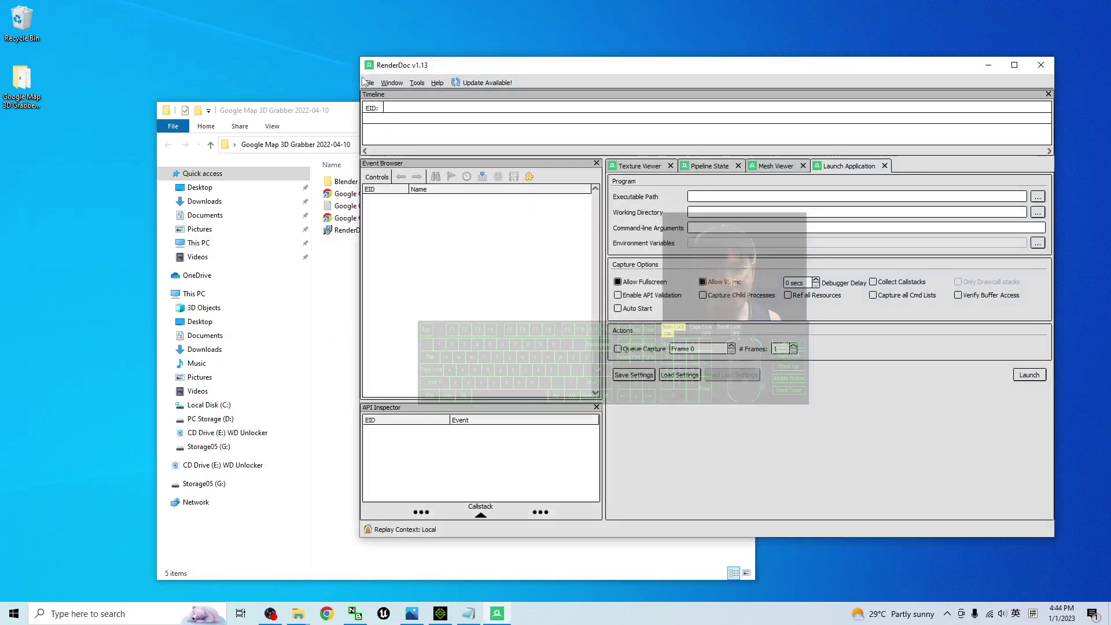
{"action": "left_click", "coordinate": [368, 82]}
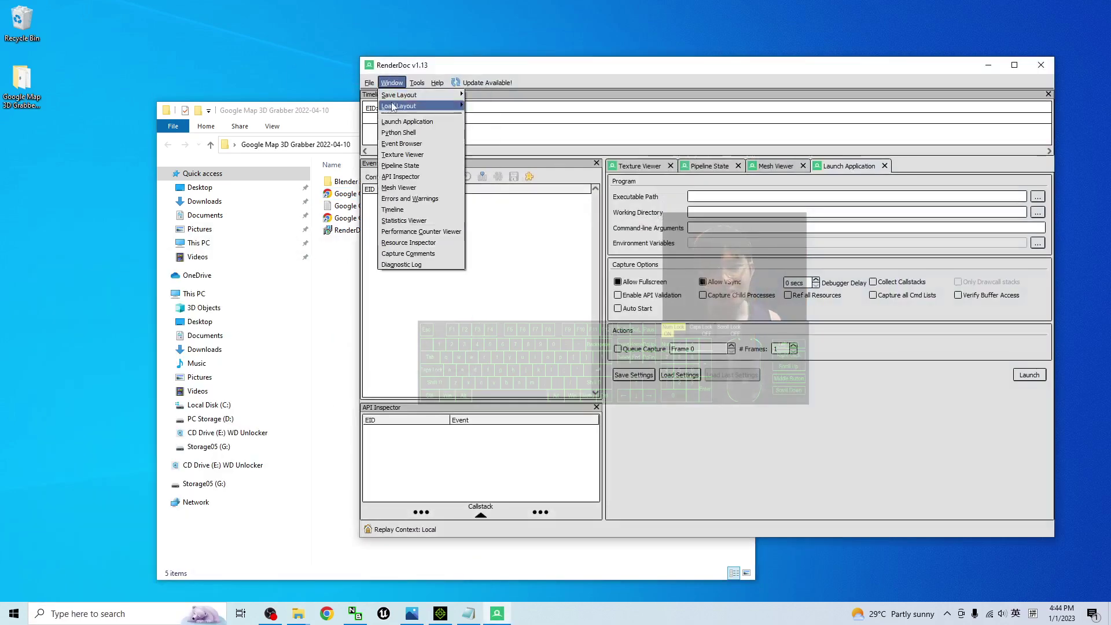
{"action": "left_click", "coordinate": [377, 118]}
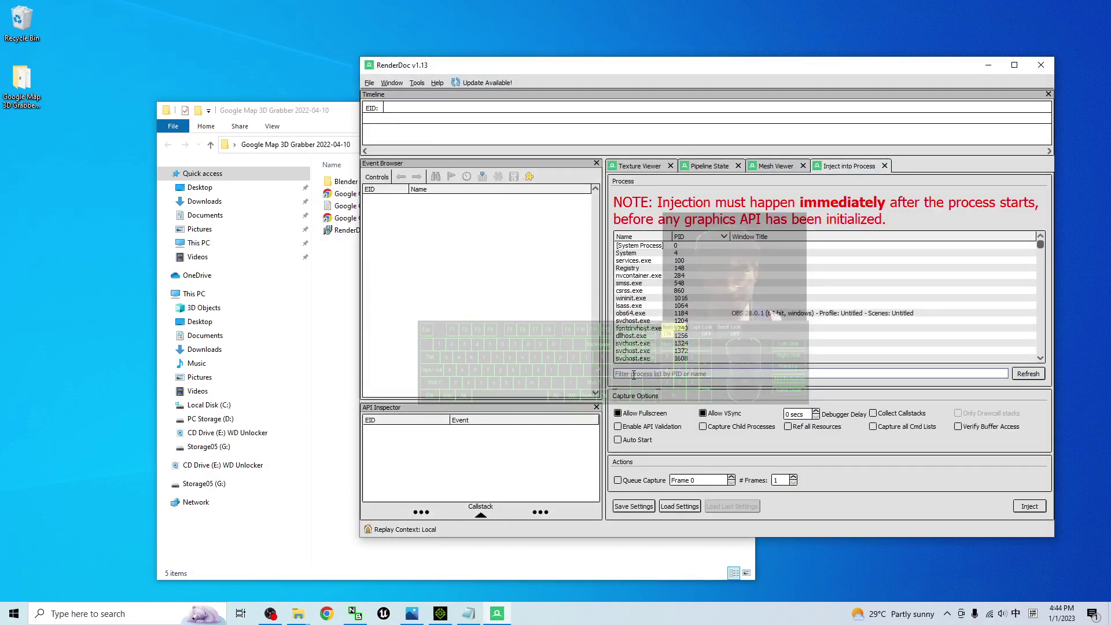
{"action": "type", "text": "chr"}
{"action": "key", "text": "BackSpace"}
{"action": "key", "text": "BackSpace"}
{"action": "key", "text": "BackSpace"}
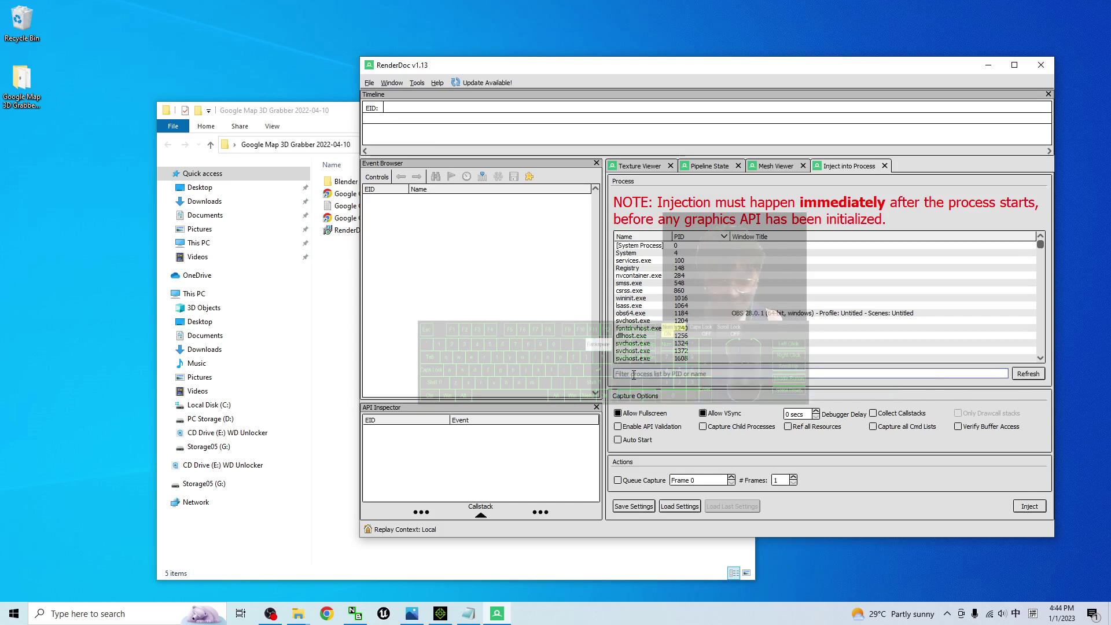
{"action": "key", "text": "super+space"}
{"action": "type", "text": "chro"}
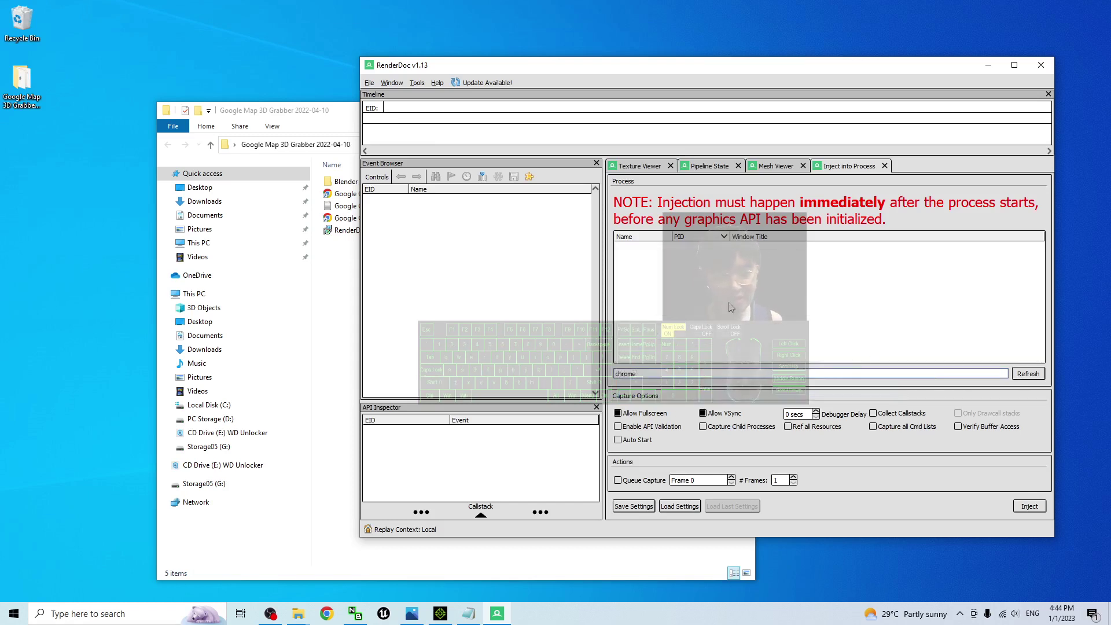
Step: Launch Chrome from the Google Chrome - RenderDoc shortcut and move the Gpu pid 11164 message aside
{"action": "left_click_drag", "start_coordinate": [337, 110], "coordinate": [245, 95]}
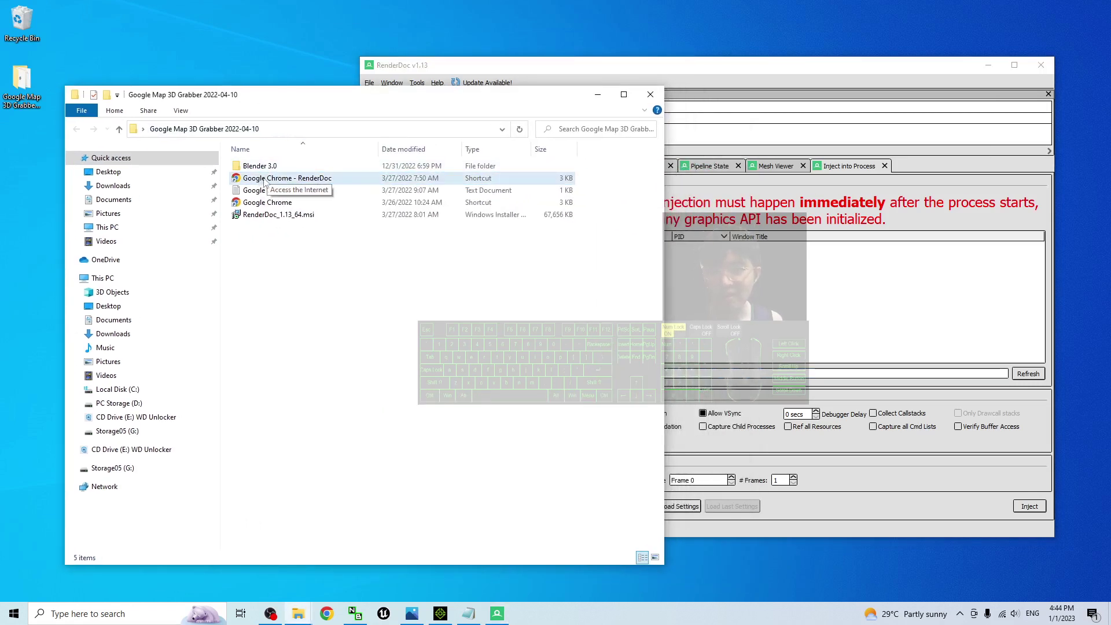
{"action": "left_click", "coordinate": [316, 179]}
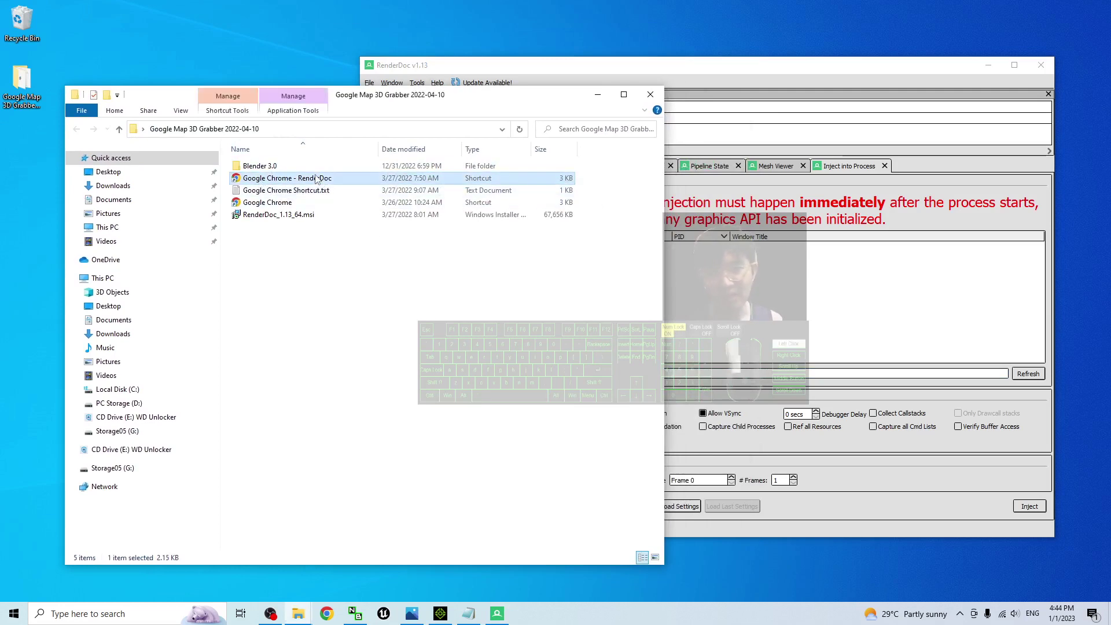
{"action": "double_click", "coordinate": [316, 179]}
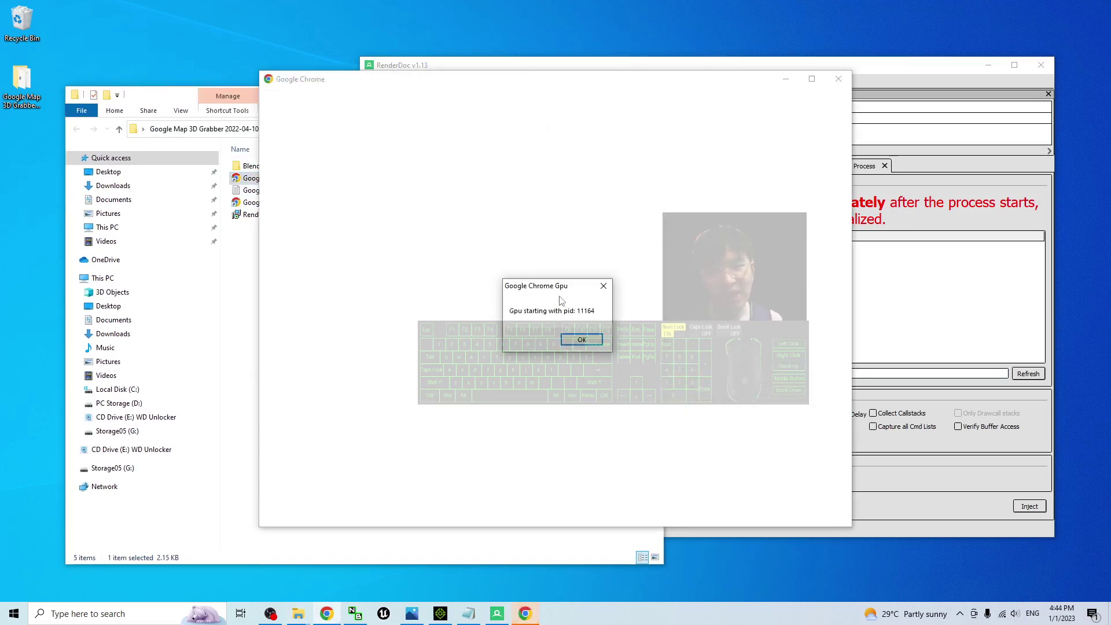
{"action": "left_click_drag", "start_coordinate": [560, 300], "coordinate": [843, 335]}
{"action": "left_click_drag", "start_coordinate": [638, 90], "coordinate": [443, 95]}
{"action": "left_click_drag", "start_coordinate": [858, 336], "coordinate": [633, 338]}
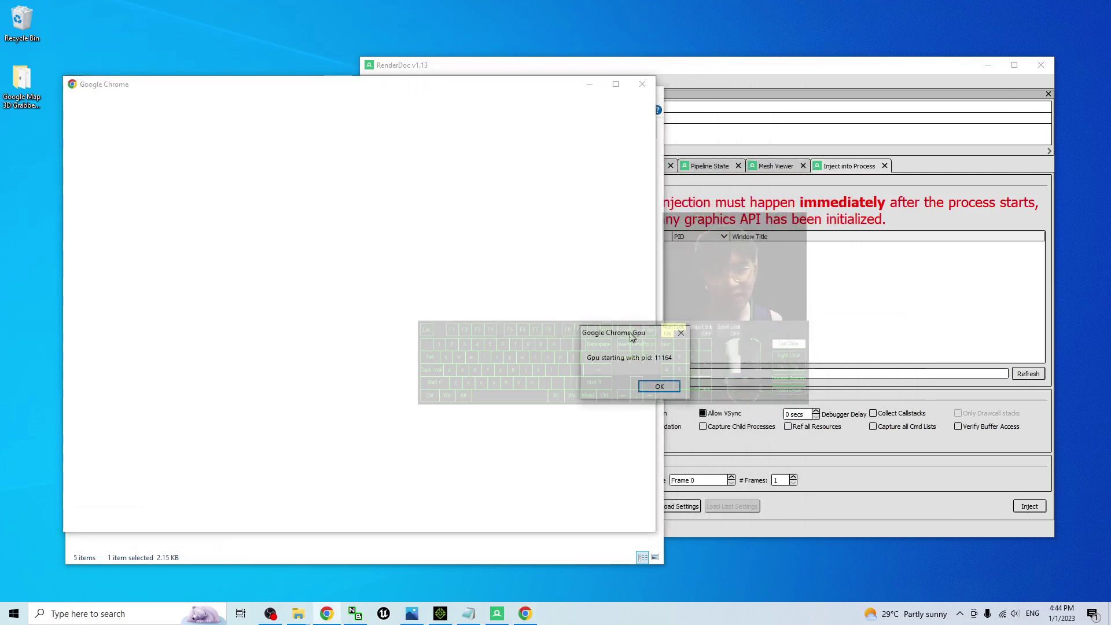
Step: Refresh the chrome process list, select chrome.exe 11164 Google Chrome Gpu and inject into it
{"action": "left_click", "coordinate": [801, 66]}
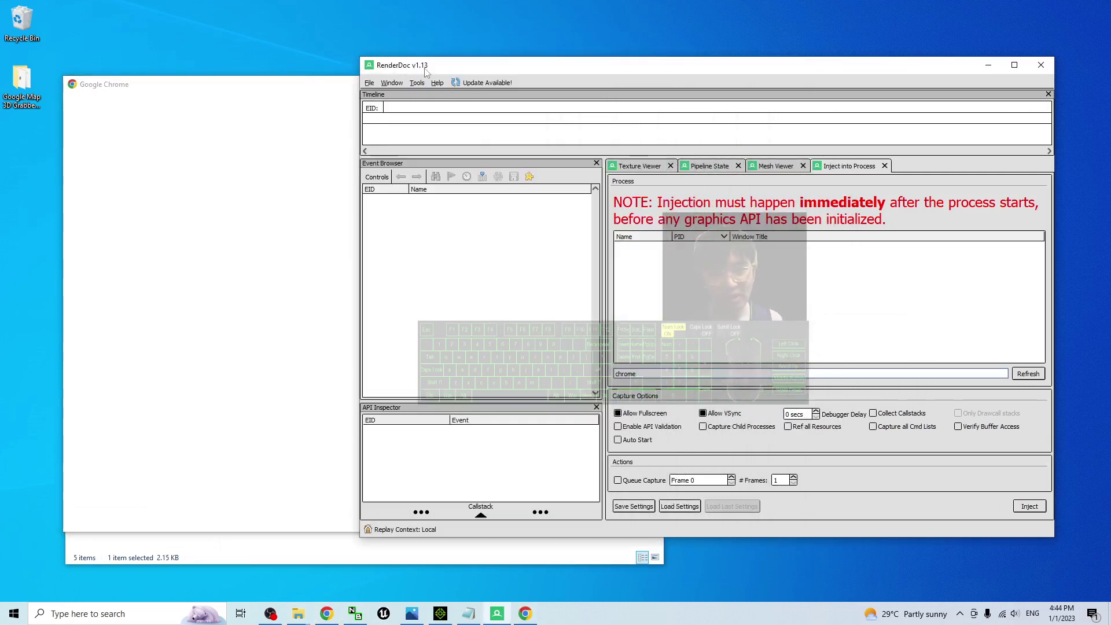
{"action": "left_click", "coordinate": [1029, 374]}
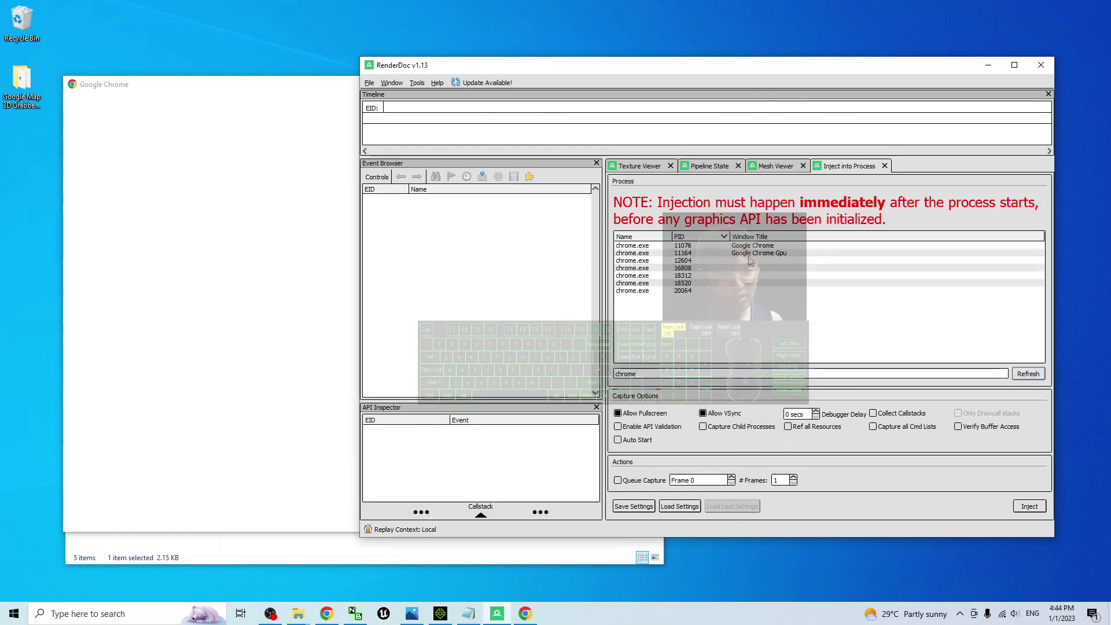
{"action": "left_click", "coordinate": [769, 255]}
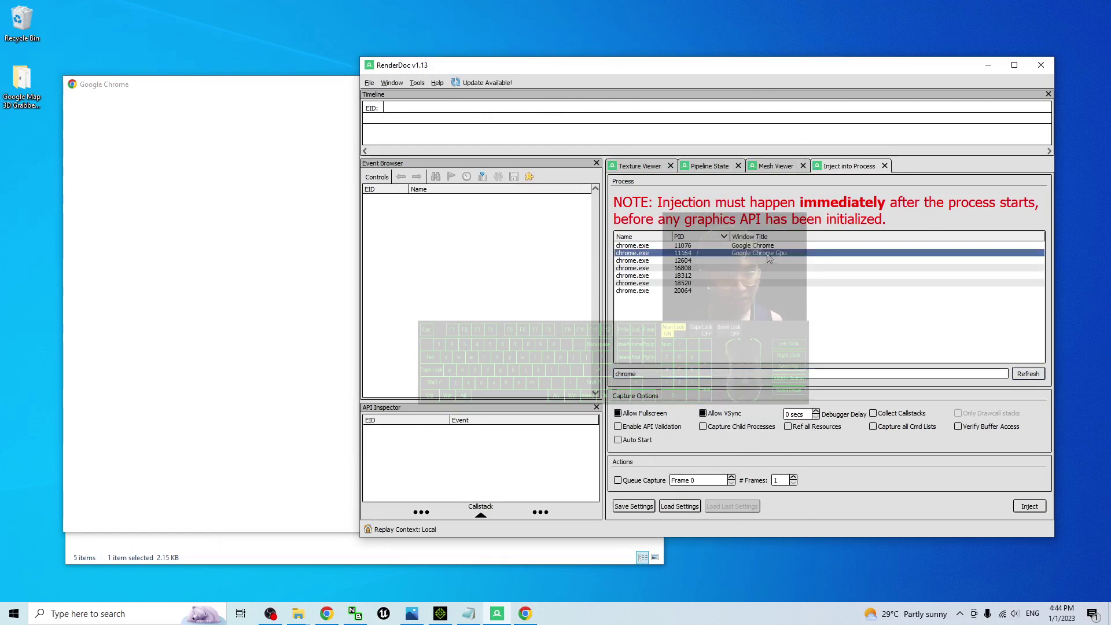
{"action": "left_click", "coordinate": [1030, 507]}
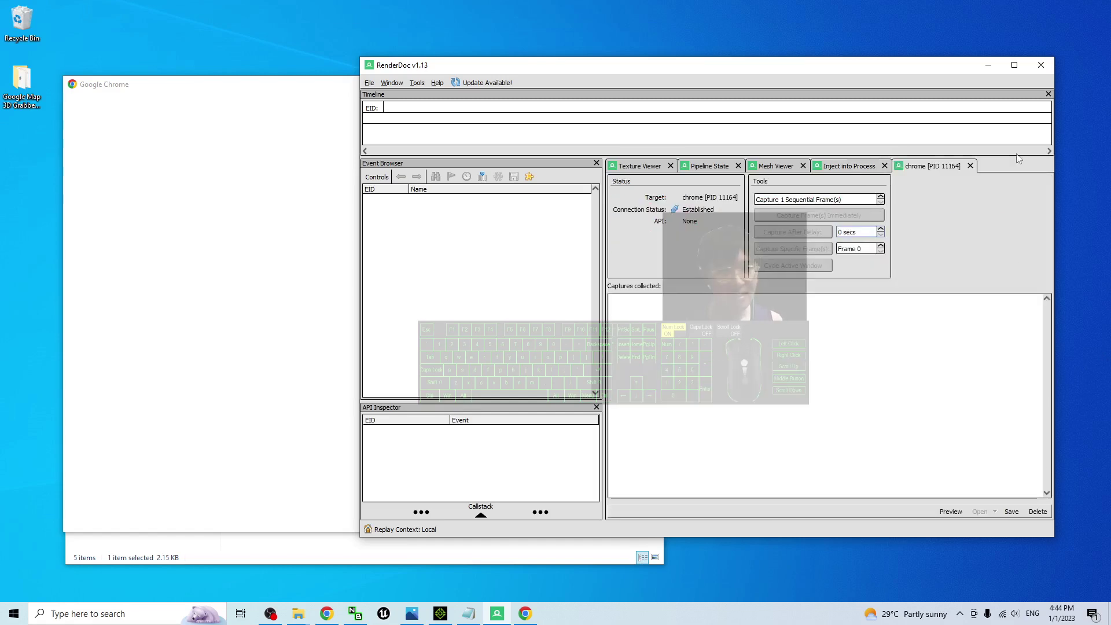
Step: Minimize RenderDoc, dismiss the Gpu message, open Chrome's existing profile and hide File Explorer
{"action": "left_click", "coordinate": [988, 65]}
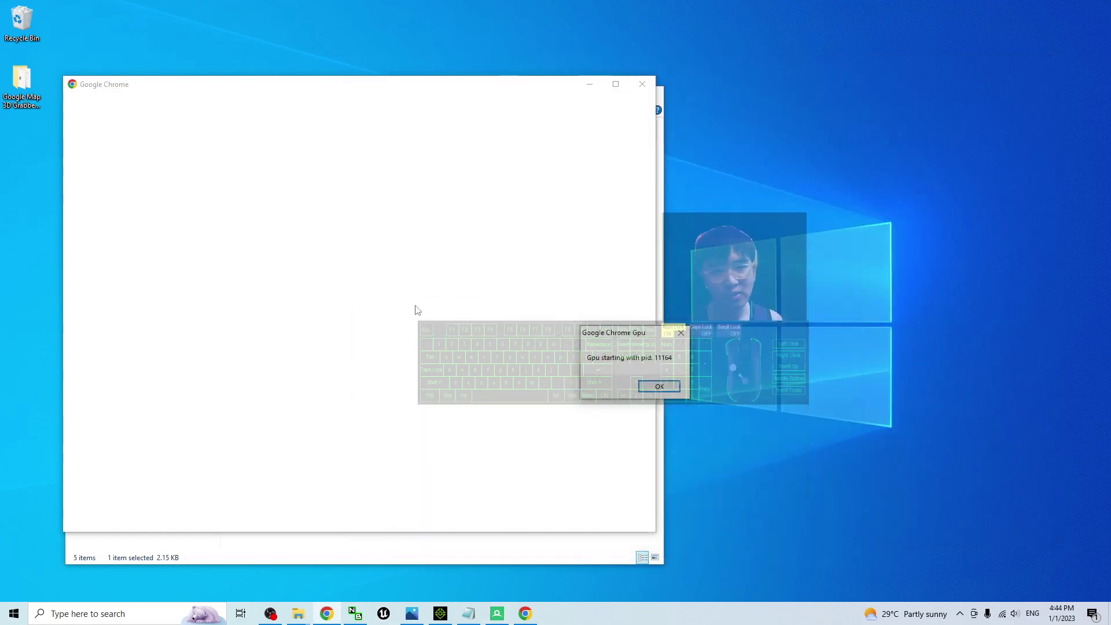
{"action": "left_click", "coordinate": [659, 386]}
{"action": "left_click", "coordinate": [356, 358]}
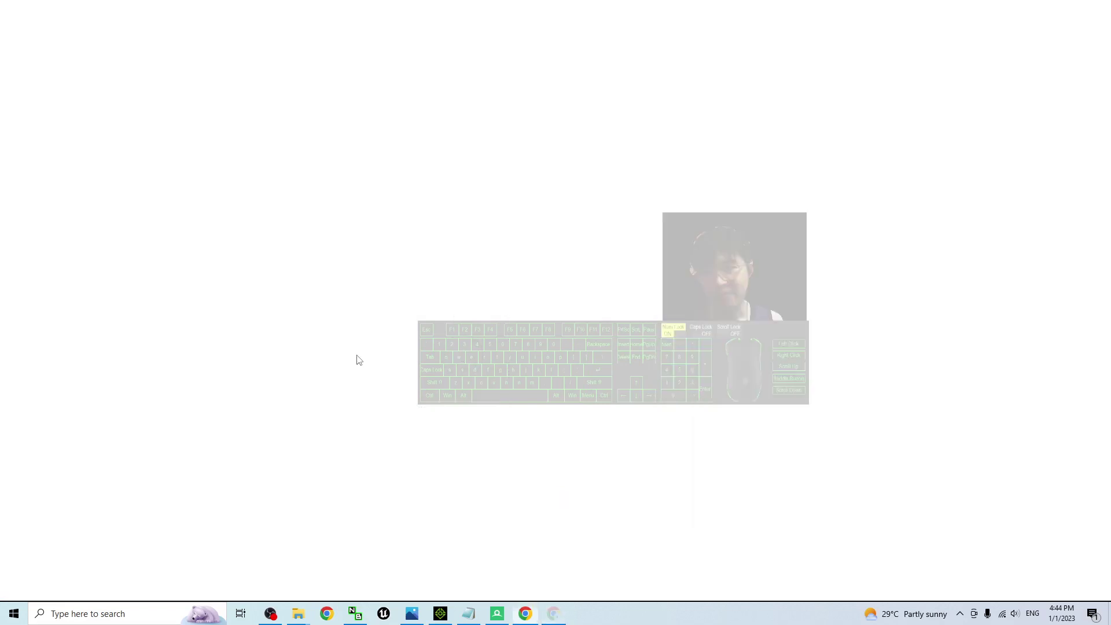
{"action": "left_click_drag", "start_coordinate": [510, 4], "coordinate": [496, 58]}
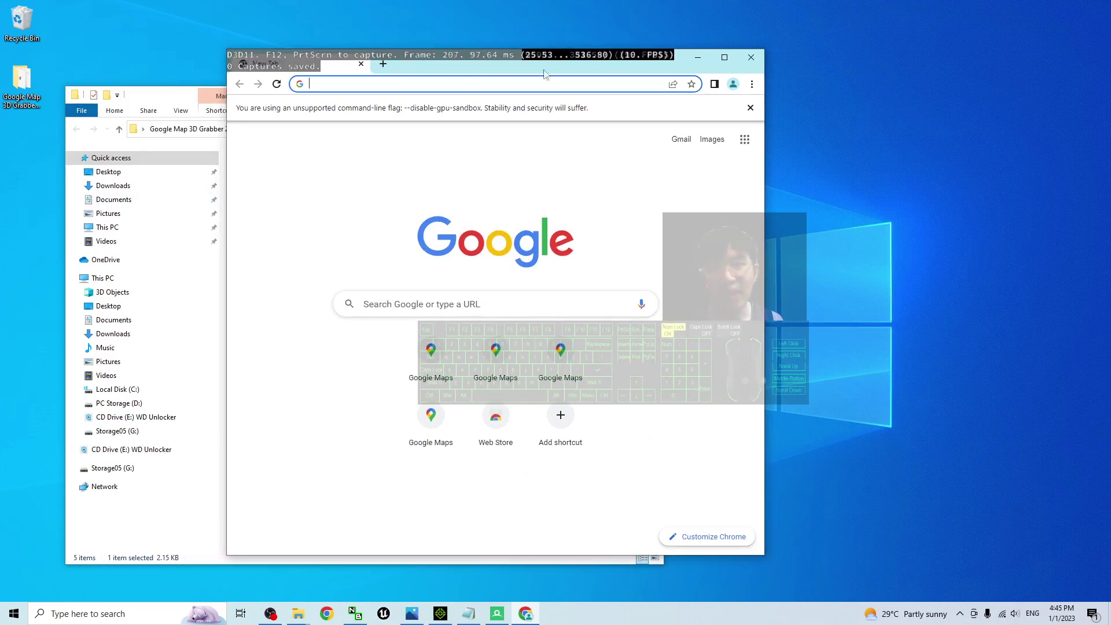
{"action": "left_click_drag", "start_coordinate": [593, 72], "coordinate": [740, 68]}
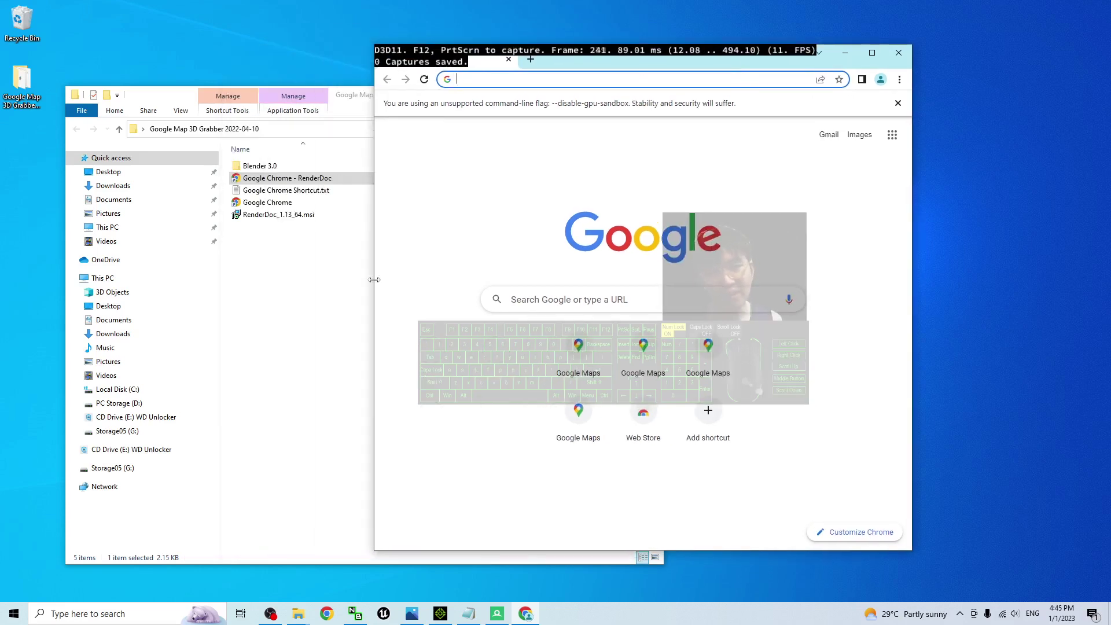
{"action": "left_click", "coordinate": [349, 98]}
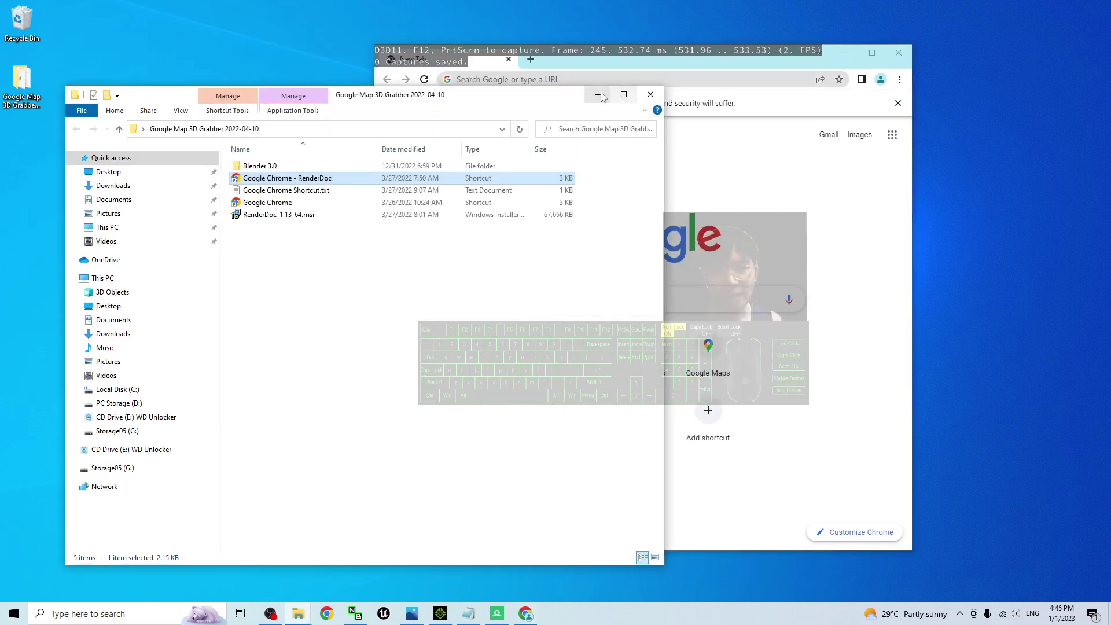
{"action": "left_click", "coordinate": [599, 95]}
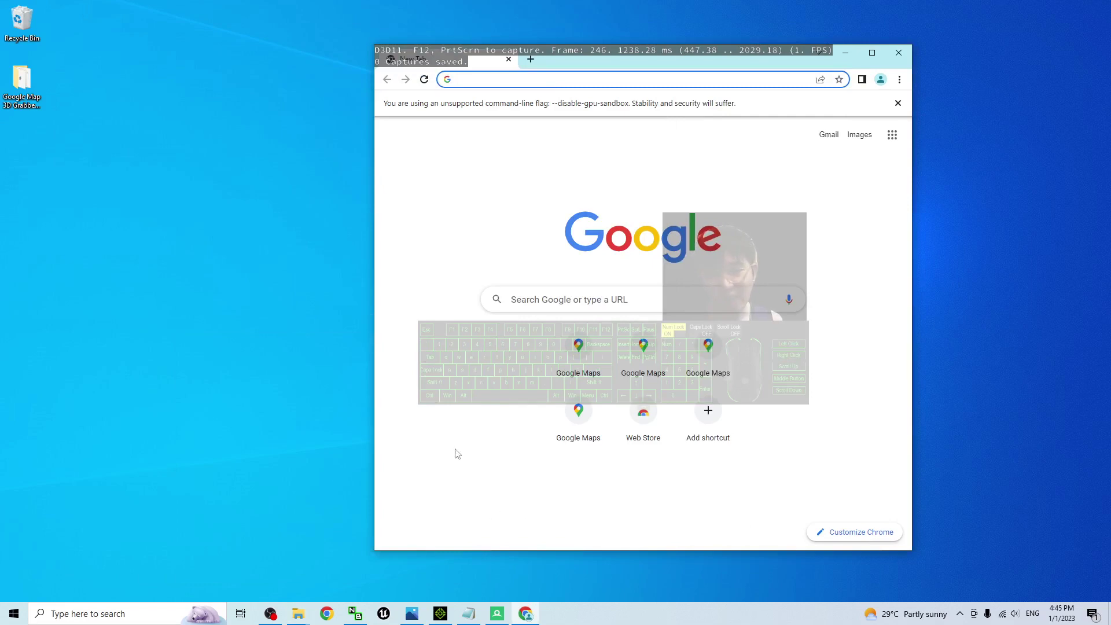
Step: Load maps.google.com in Chrome and maximize the window
{"action": "left_click", "coordinate": [512, 81]}
{"action": "type", "text": "maps."}
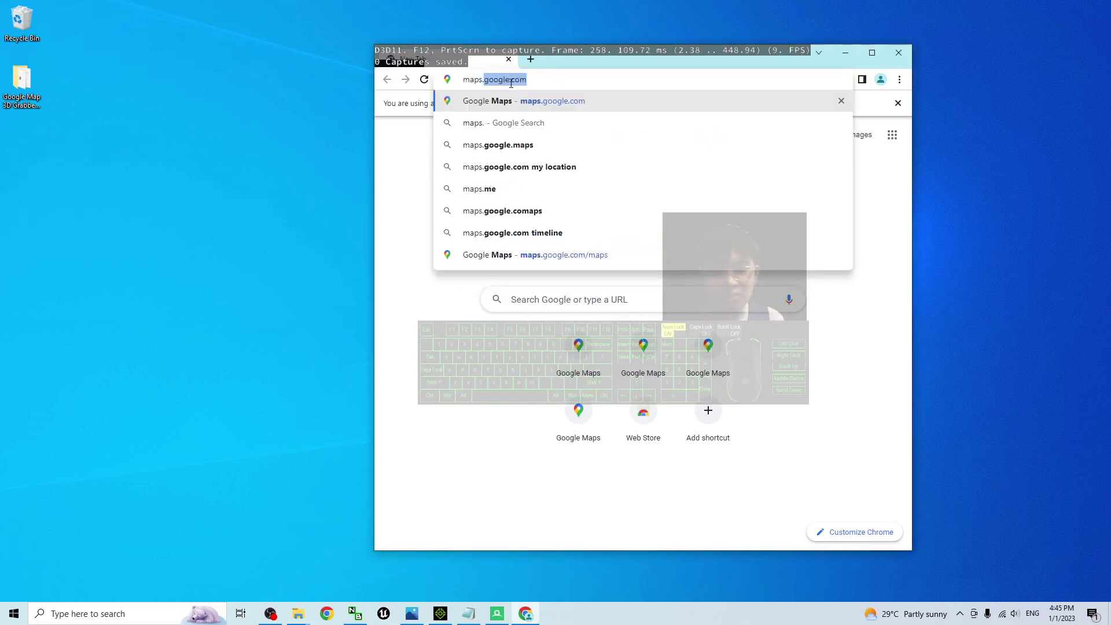
{"action": "key", "text": "Return"}
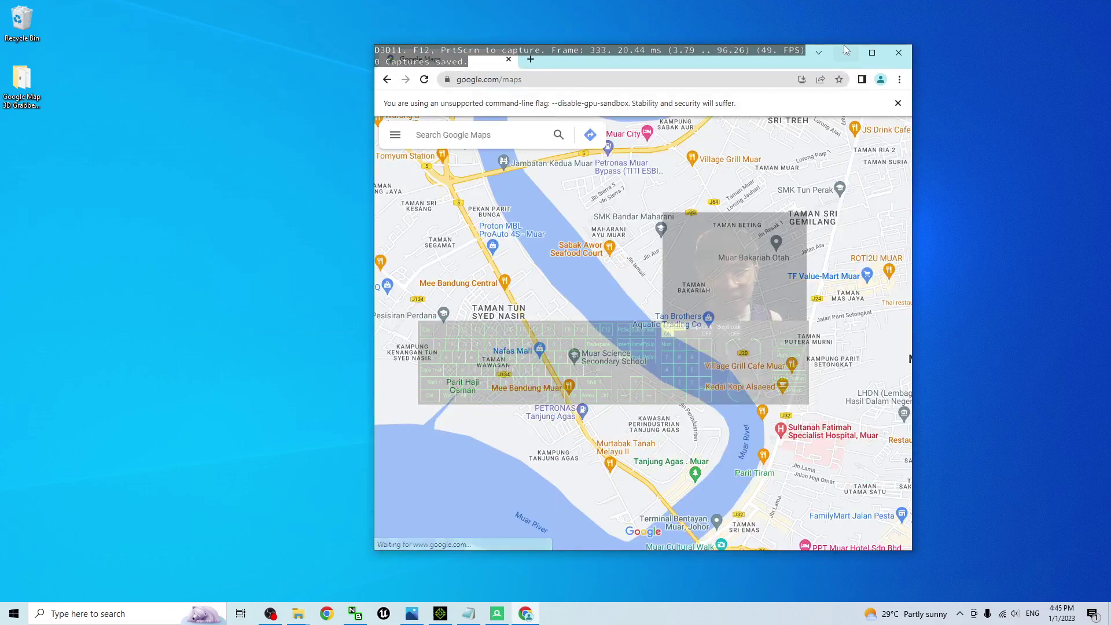
{"action": "left_click", "coordinate": [872, 52]}
Step: Zoom and pan to Singapore, switch to Satellite imagery and open the More map details
{"action": "scroll", "coordinate": [526, 274], "scroll_direction": "down", "scroll_amount": 5}
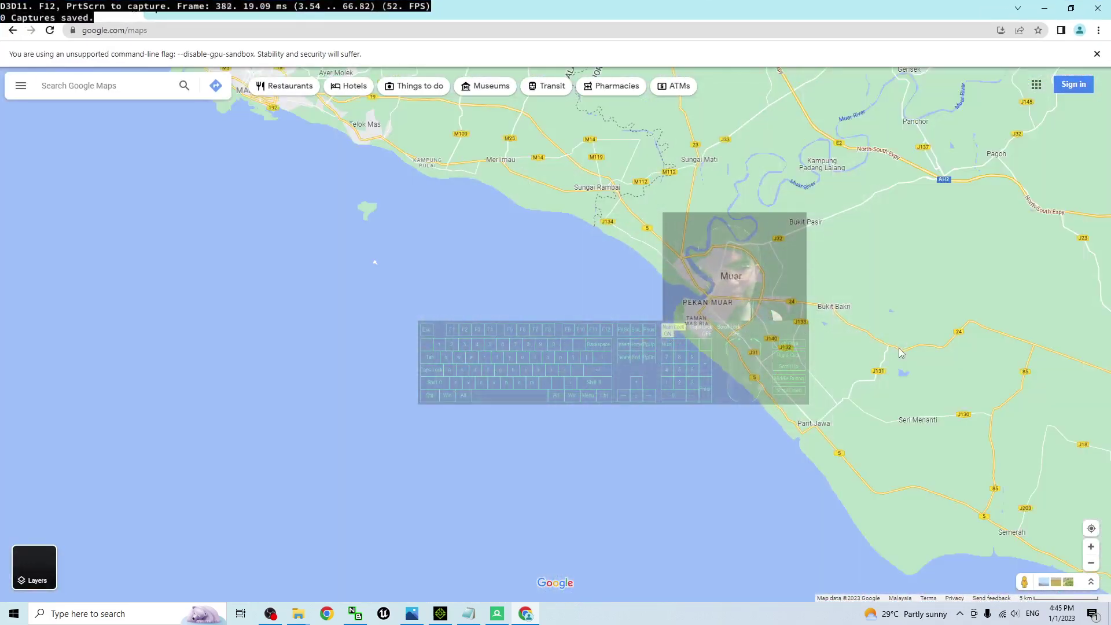
{"action": "scroll", "coordinate": [833, 352], "scroll_direction": "down", "scroll_amount": 4}
{"action": "left_click_drag", "start_coordinate": [852, 358], "coordinate": [283, 202]}
{"action": "scroll", "coordinate": [347, 231], "scroll_direction": "down", "scroll_amount": 3}
{"action": "scroll", "coordinate": [503, 297], "scroll_direction": "up", "scroll_amount": 3}
{"action": "left_click", "coordinate": [34, 567]}
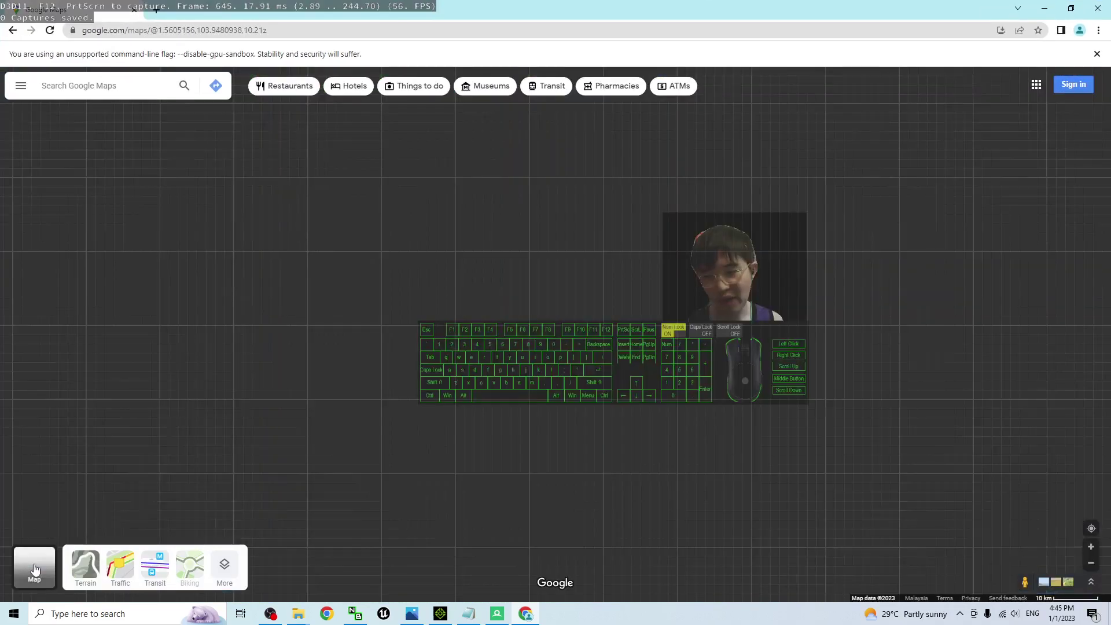
{"action": "left_click", "coordinate": [226, 566]}
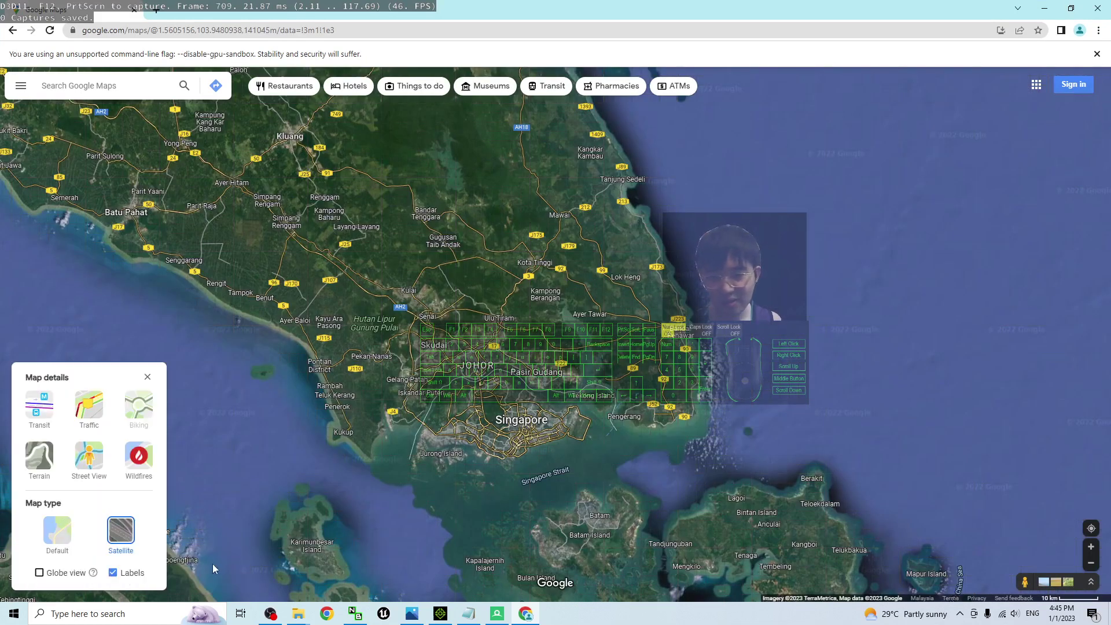
Step: Turn on Globe view and pan the satellite map onto Singapore
{"action": "left_click", "coordinate": [39, 573]}
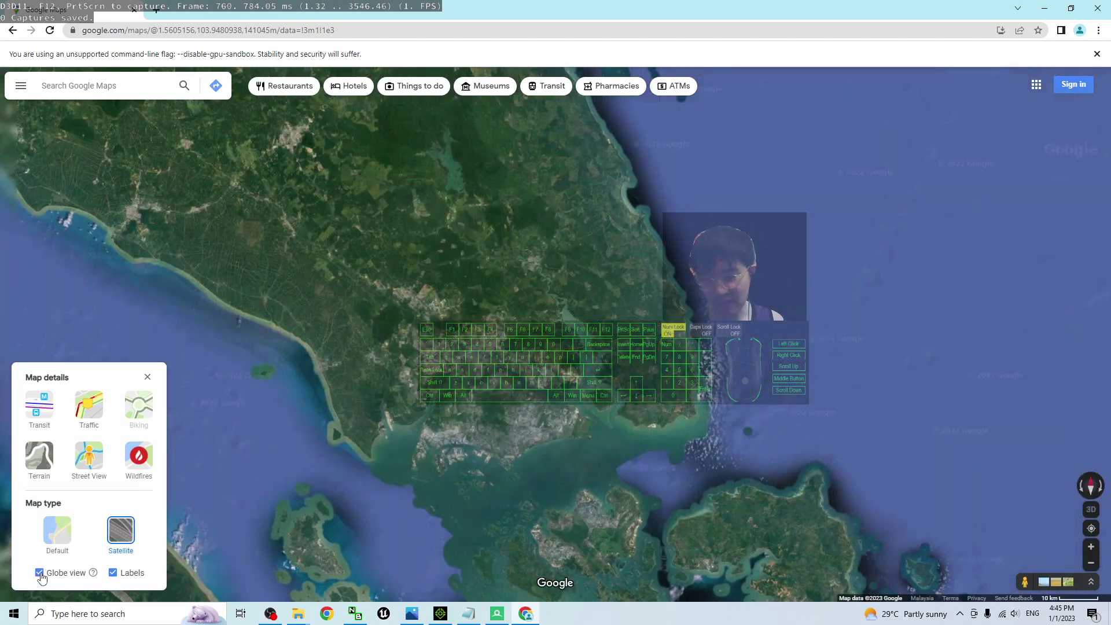
{"action": "left_click", "coordinate": [1091, 510]}
{"action": "left_click", "coordinate": [1093, 513]}
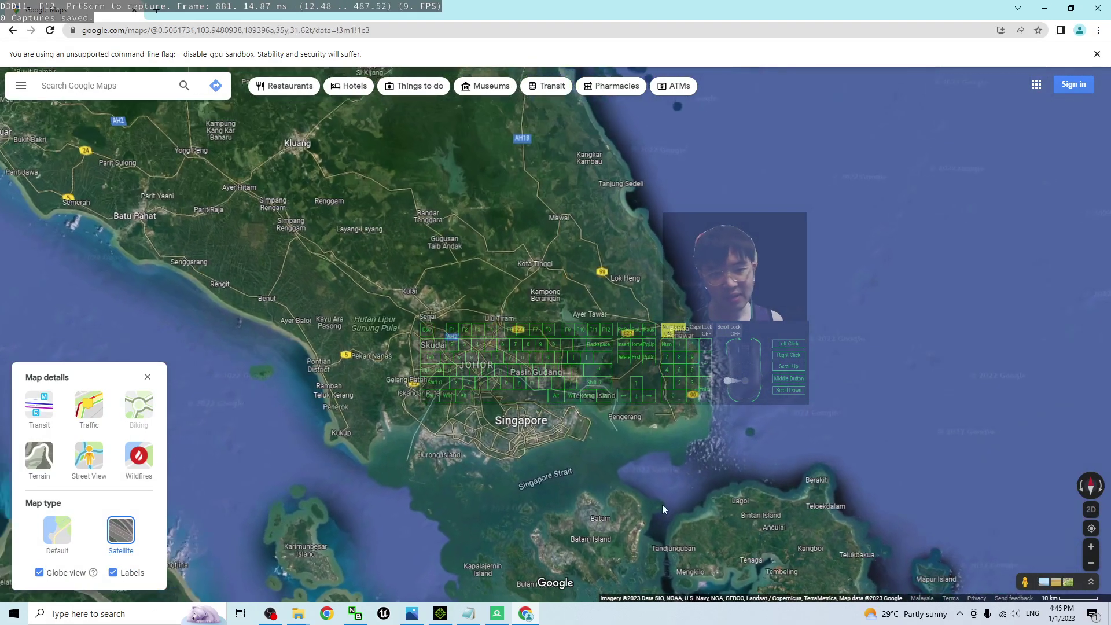
{"action": "scroll", "coordinate": [579, 471], "scroll_direction": "up", "scroll_amount": 5}
{"action": "left_click_drag", "start_coordinate": [544, 449], "coordinate": [747, 415]}
{"action": "left_click_drag", "start_coordinate": [394, 266], "coordinate": [683, 452]}
{"action": "scroll", "coordinate": [523, 370], "scroll_direction": "up", "scroll_amount": 5}
{"action": "left_click_drag", "start_coordinate": [504, 353], "coordinate": [741, 434]}
{"action": "scroll", "coordinate": [407, 278], "scroll_direction": "up", "scroll_amount": 5}
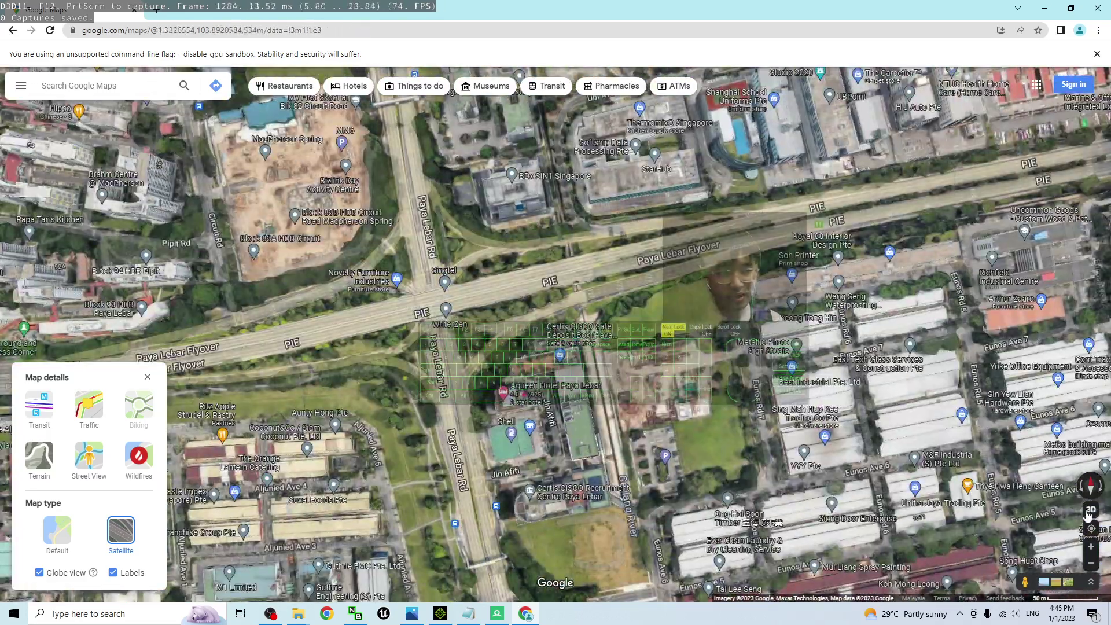
Step: Tilt the map into 3D and move over Geylang East toward Geylang Rd and Sims Ave
{"action": "left_click", "coordinate": [1090, 510]}
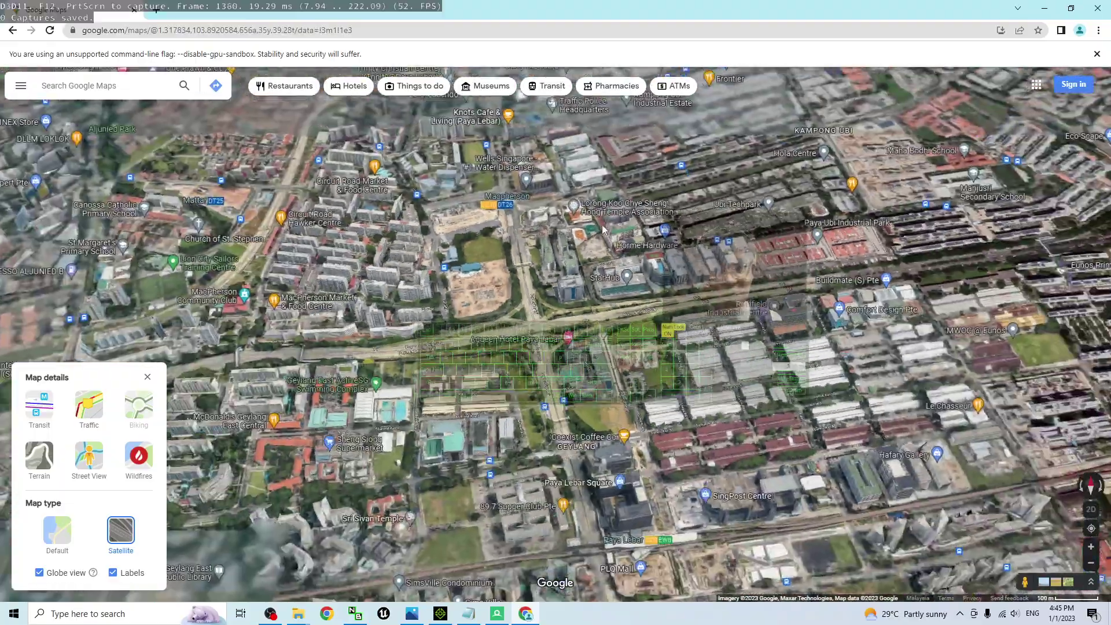
{"action": "scroll", "coordinate": [519, 318], "scroll_direction": "up", "scroll_amount": 5}
{"action": "left_click_drag", "start_coordinate": [519, 318], "coordinate": [744, 322]}
{"action": "scroll", "coordinate": [743, 322], "scroll_direction": "down", "scroll_amount": 2}
{"action": "left_click_drag", "start_coordinate": [381, 324], "coordinate": [741, 325]}
{"action": "scroll", "coordinate": [741, 324], "scroll_direction": "up", "scroll_amount": 5}
{"action": "scroll", "coordinate": [740, 323], "scroll_direction": "down", "scroll_amount": 5}
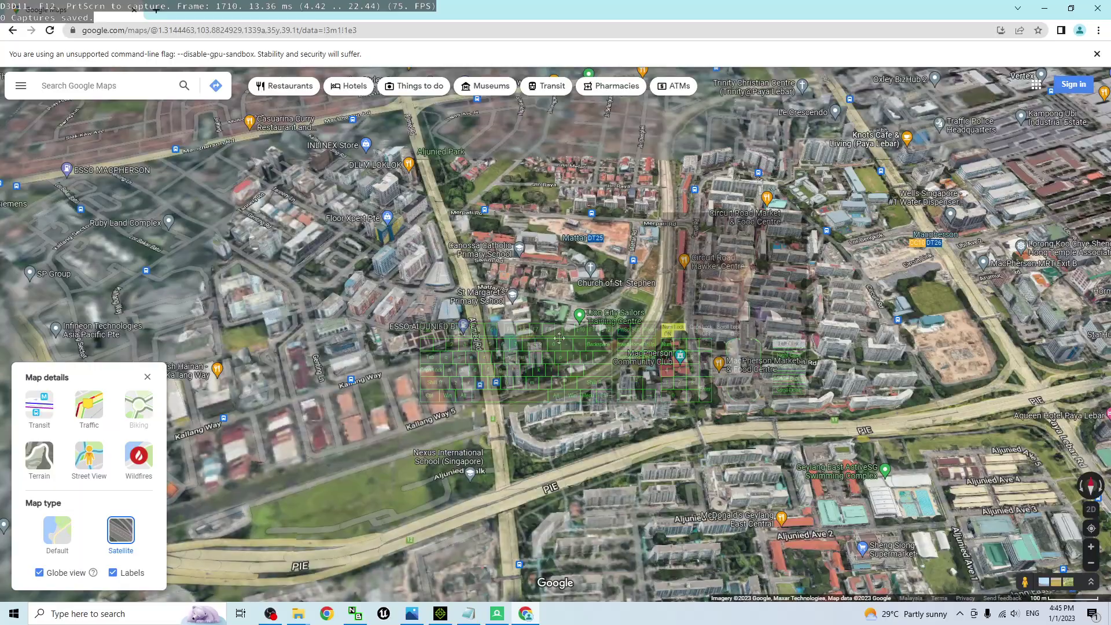
{"action": "left_click_drag", "start_coordinate": [559, 337], "coordinate": [518, 152]}
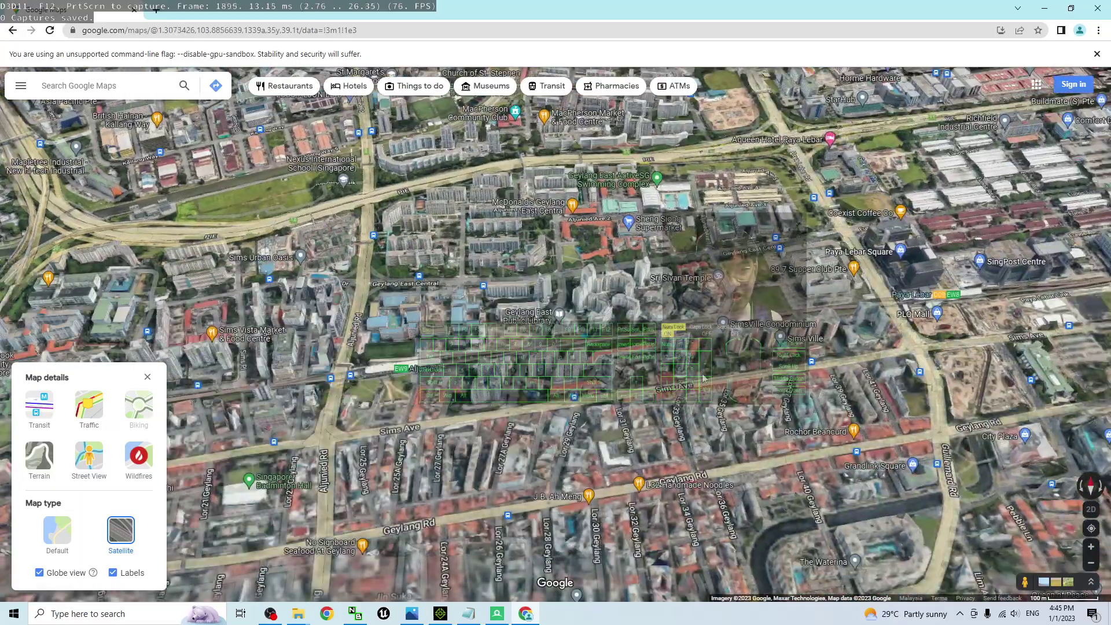
{"action": "left_click_drag", "start_coordinate": [218, 431], "coordinate": [733, 238]}
{"action": "scroll", "coordinate": [733, 238], "scroll_direction": "up", "scroll_amount": 6}
{"action": "scroll", "coordinate": [734, 237], "scroll_direction": "up", "scroll_amount": 5}
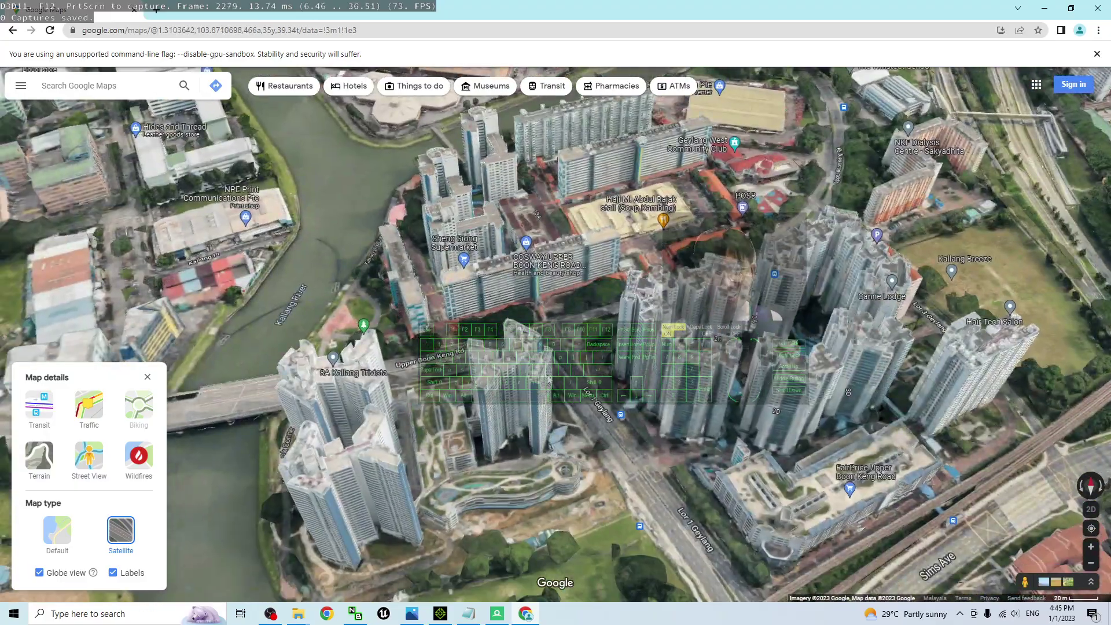
Step: Frame the Kallang Trivista towers in 3D and close the Map details panel
{"action": "left_click_drag", "start_coordinate": [509, 365], "coordinate": [634, 276]}
{"action": "scroll", "coordinate": [633, 276], "scroll_direction": "up", "scroll_amount": 5}
{"action": "scroll", "coordinate": [633, 275], "scroll_direction": "down", "scroll_amount": 3}
{"action": "left_click_drag", "start_coordinate": [752, 286], "coordinate": [625, 261]}
{"action": "scroll", "coordinate": [625, 262], "scroll_direction": "up", "scroll_amount": 3}
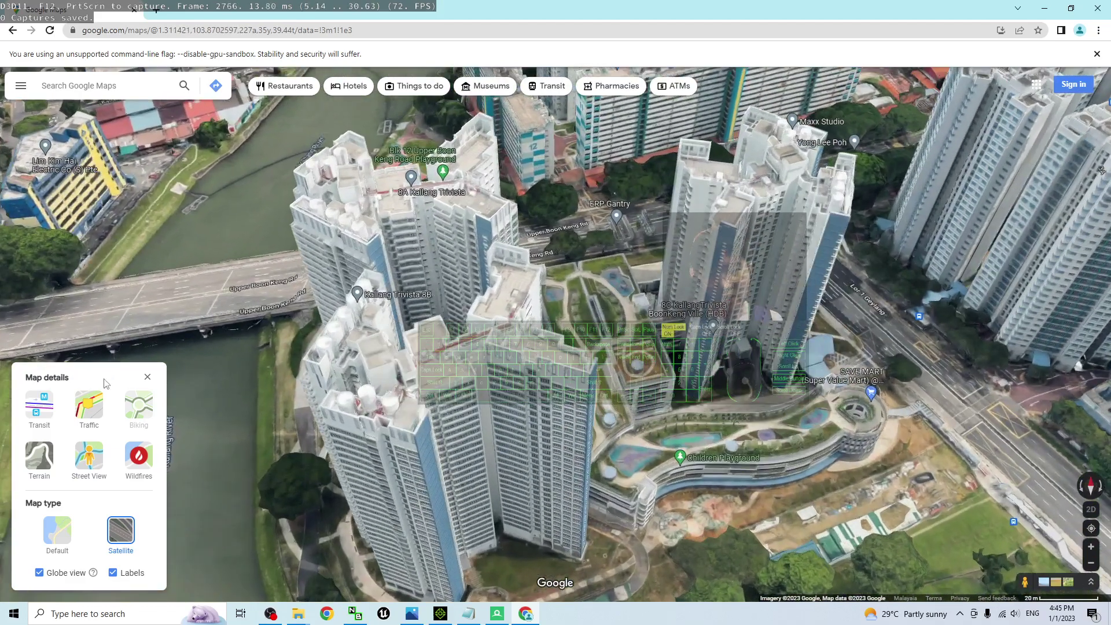
{"action": "left_click", "coordinate": [148, 377]}
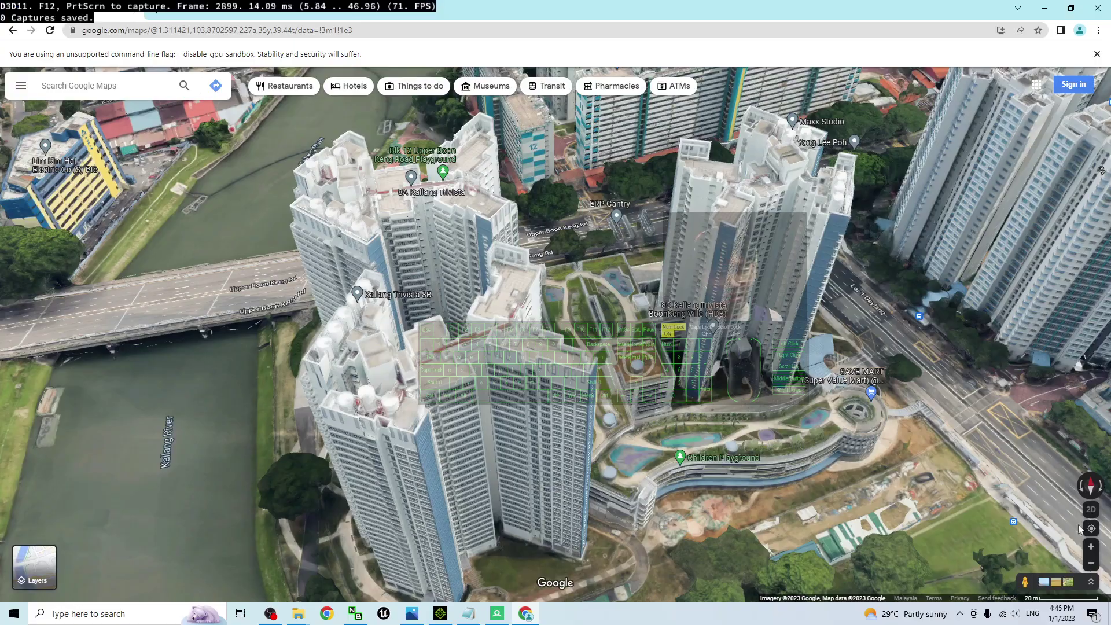
Step: Switch the map to a top-down 2D view and start a 5-second delayed capture in RenderDoc
{"action": "left_click", "coordinate": [1091, 511]}
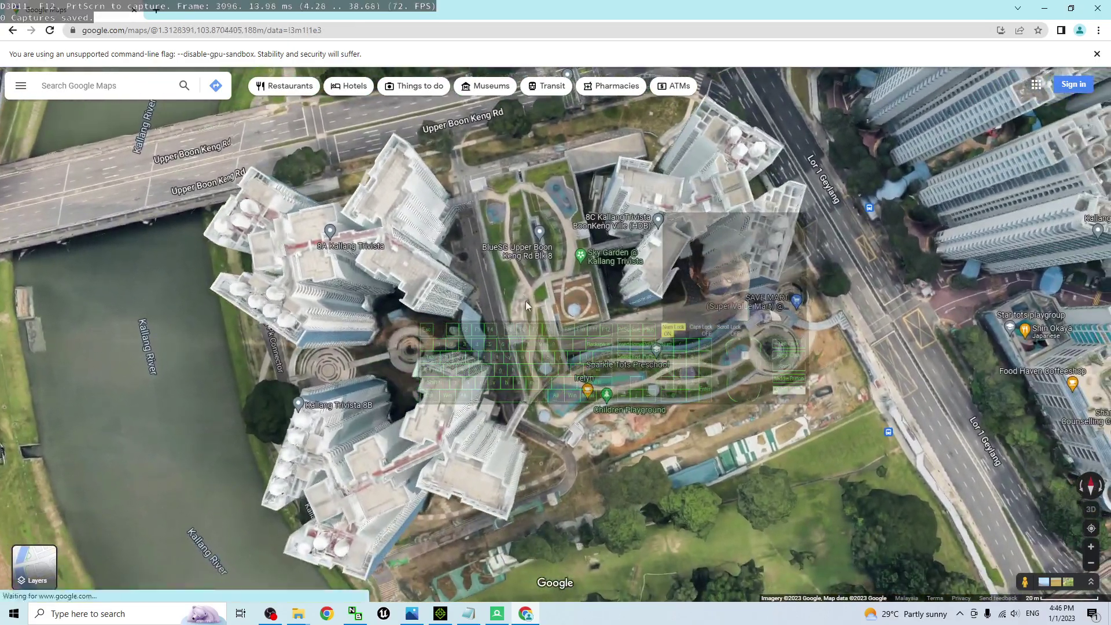
{"action": "mouse_move", "coordinate": [525, 301]}
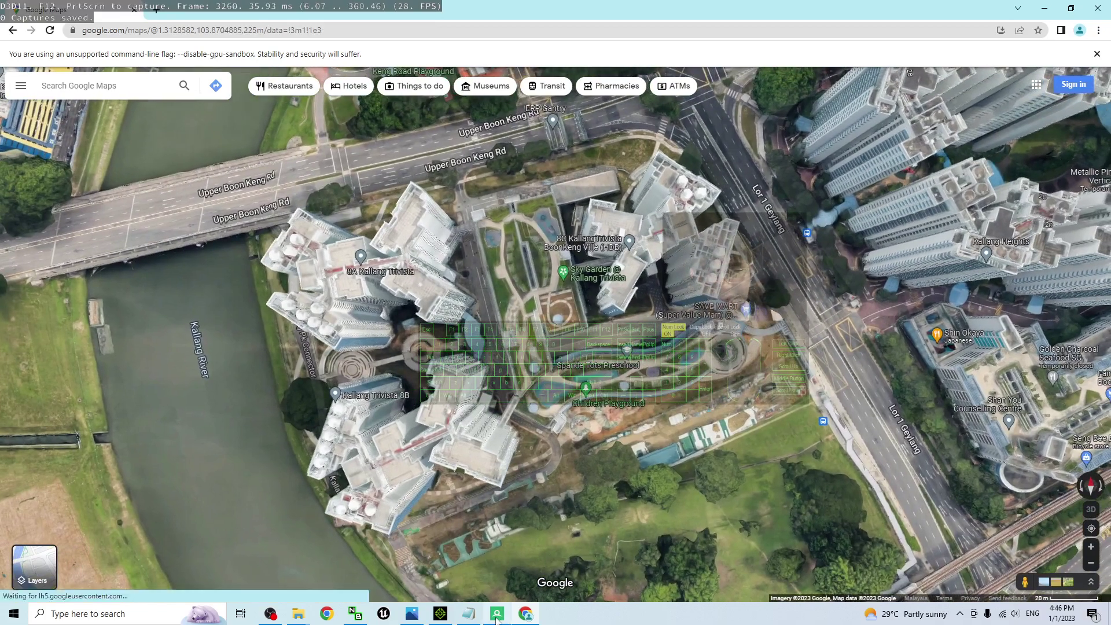
{"action": "left_click", "coordinate": [496, 614]}
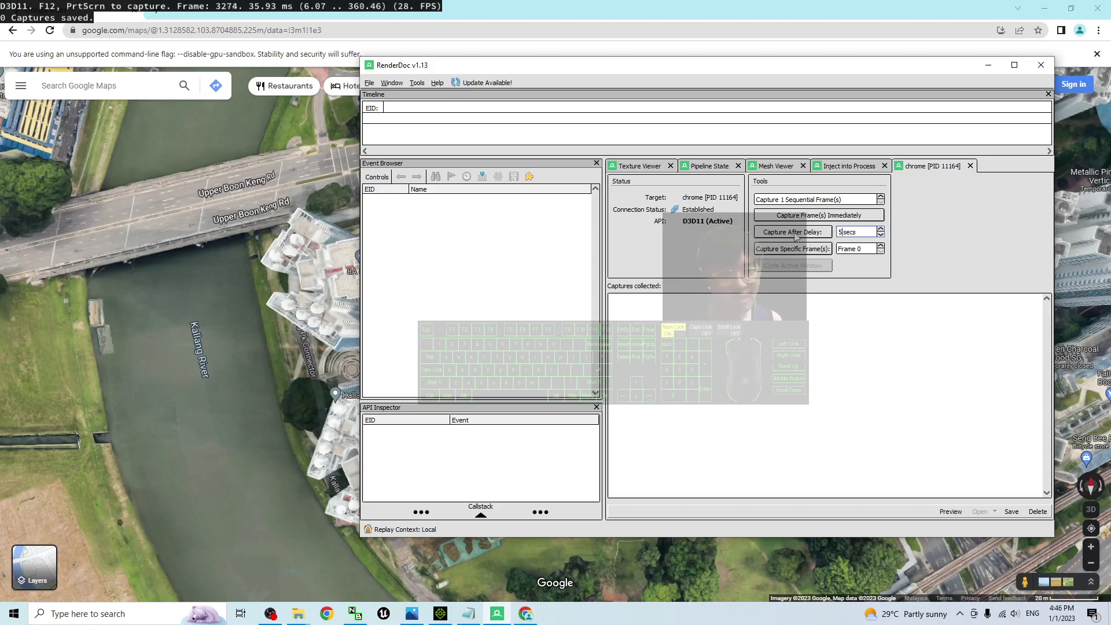
{"action": "left_click", "coordinate": [667, 5]}
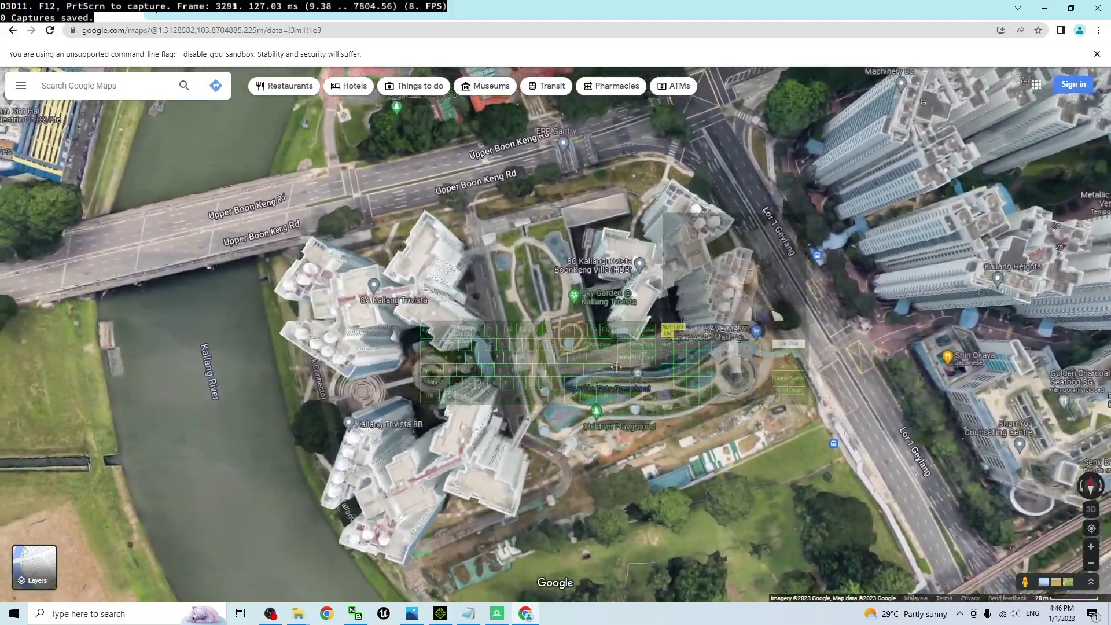
Step: Nudge the map, capture the Google Maps frame with F12, and return to RenderDoc
{"action": "mouse_move", "coordinate": [615, 361]}
{"action": "left_mouse_down"}
{"action": "mouse_move", "coordinate": [594, 353]}
{"action": "mouse_move", "coordinate": [642, 367]}
{"action": "mouse_move", "coordinate": [619, 372]}
{"action": "mouse_move", "coordinate": [641, 368]}
{"action": "mouse_move", "coordinate": [628, 360]}
{"action": "mouse_move", "coordinate": [624, 370]}
{"action": "left_mouse_up"}
{"action": "key", "text": "F12"}
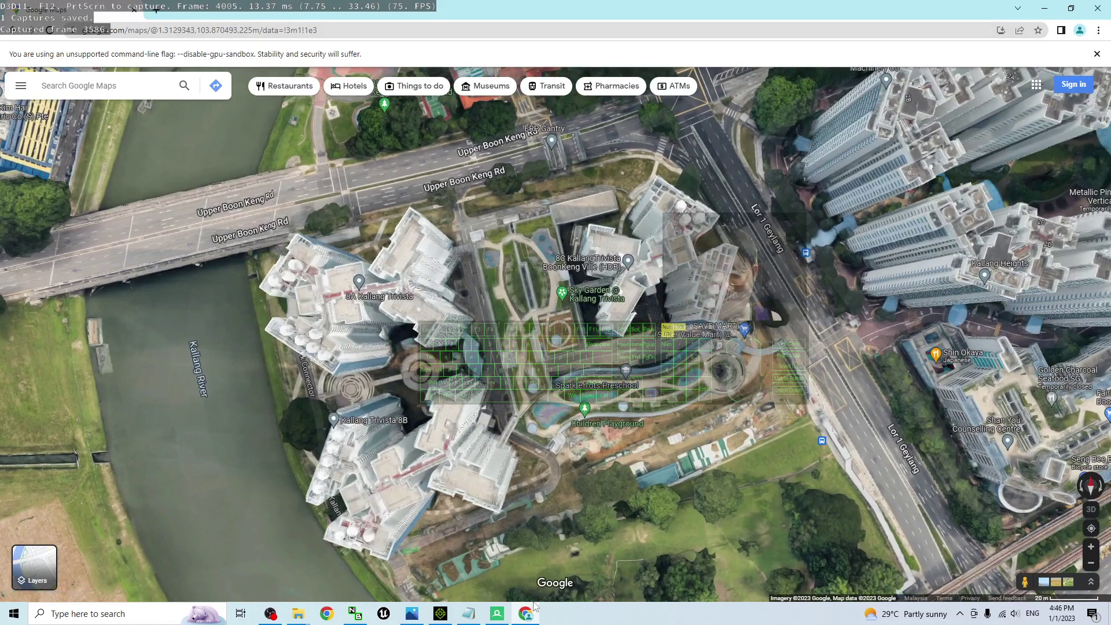
{"action": "left_click", "coordinate": [496, 614]}
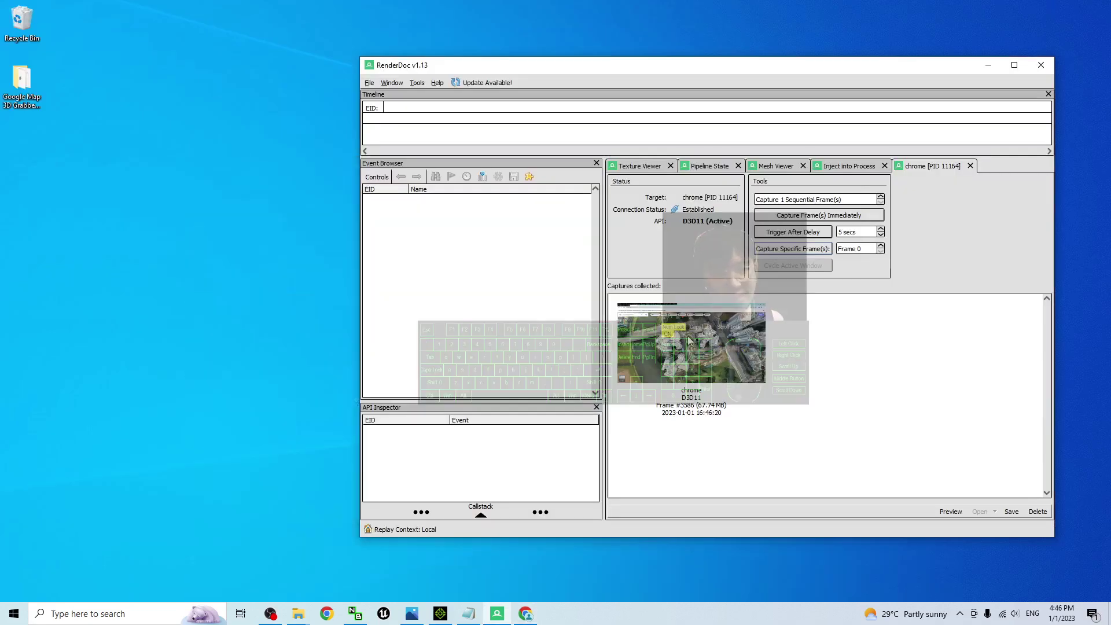
Step: Open the Save Capture As dialog for the collected Chrome capture
{"action": "right_click", "coordinate": [689, 336]}
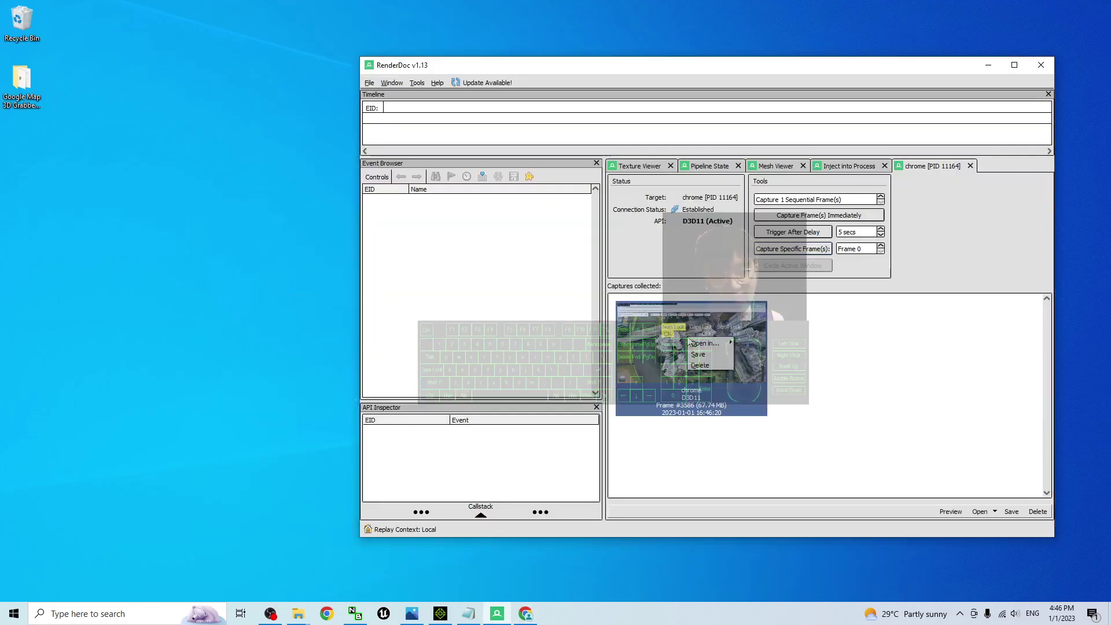
{"action": "left_click", "coordinate": [705, 353]}
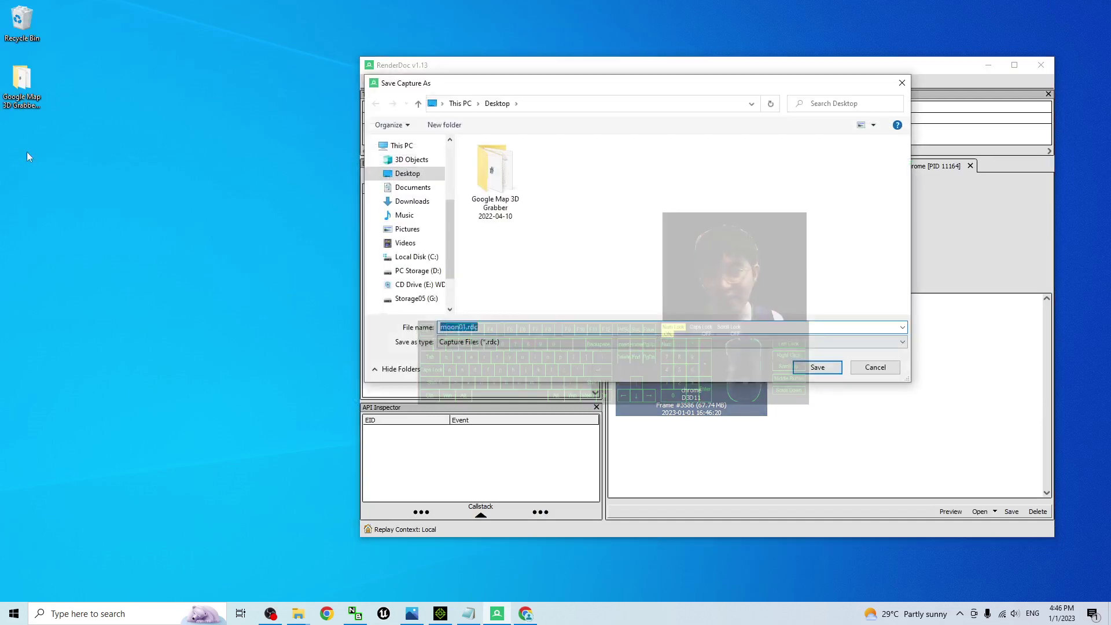
{"action": "left_click", "coordinate": [408, 175]}
Step: Create a new Singapore01 folder on the Desktop and open it
{"action": "right_click", "coordinate": [580, 213]}
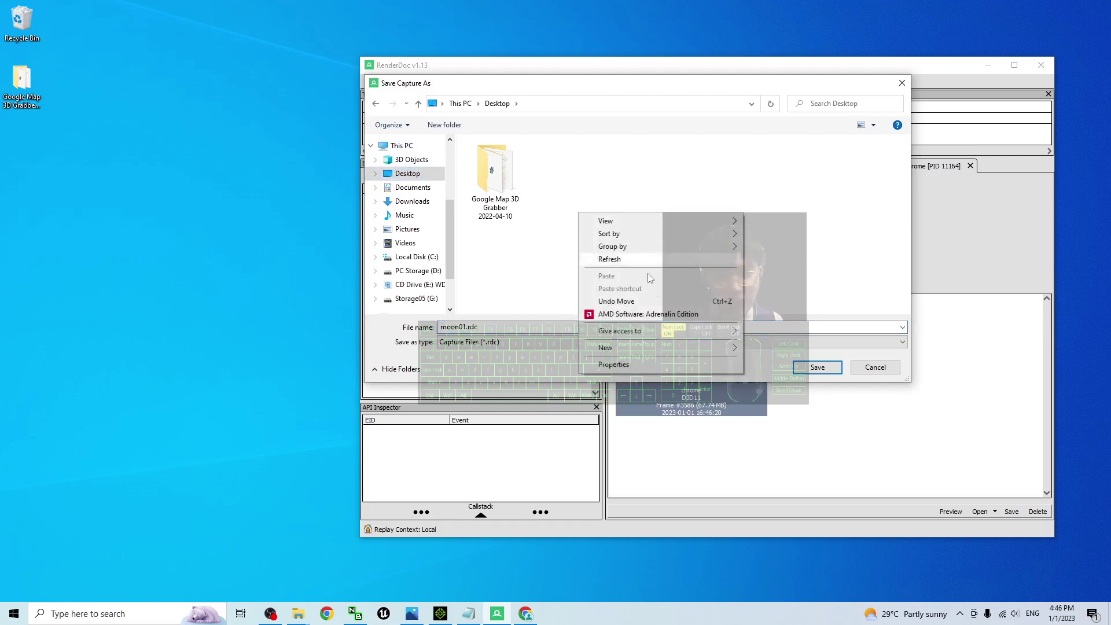
{"action": "mouse_move", "coordinate": [665, 348]}
{"action": "left_click", "coordinate": [781, 344]}
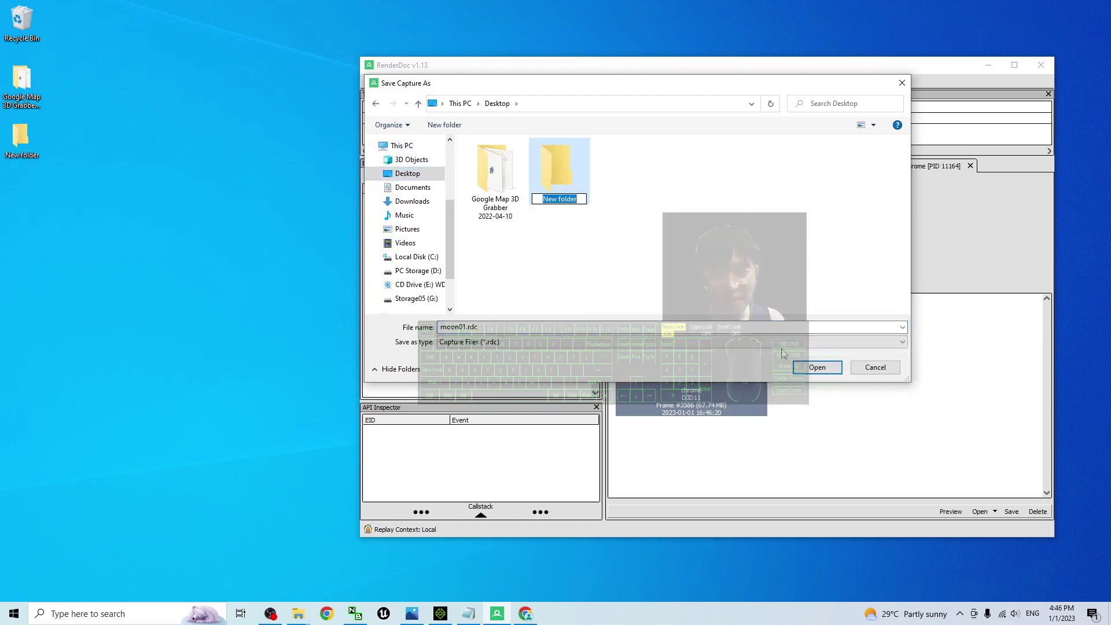
{"action": "type", "text": "S"}
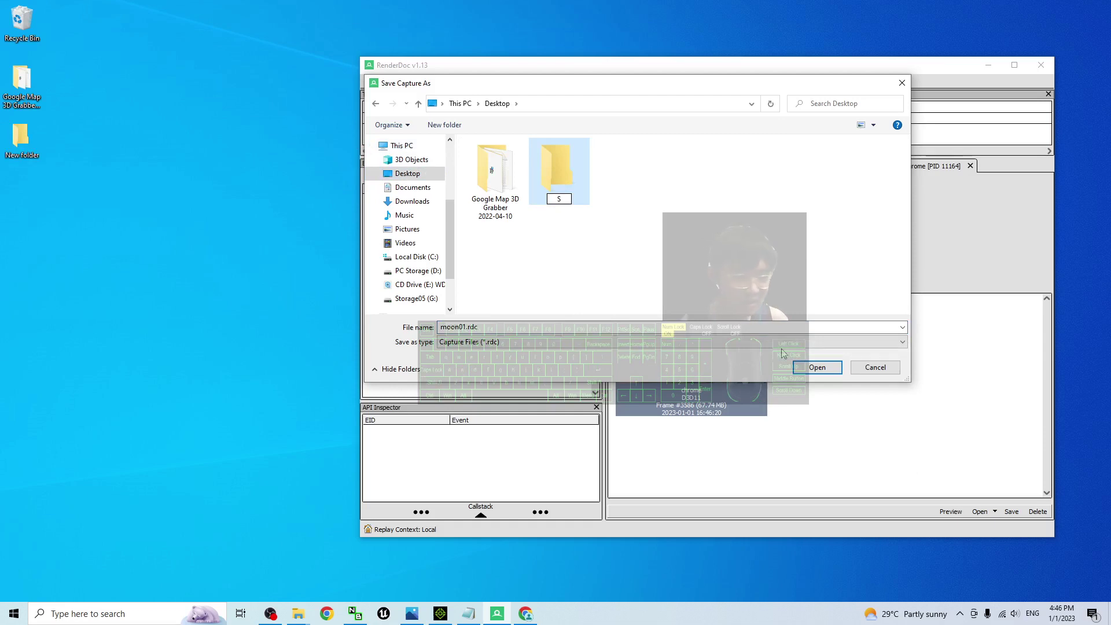
{"action": "type", "text": "ingapore01"}
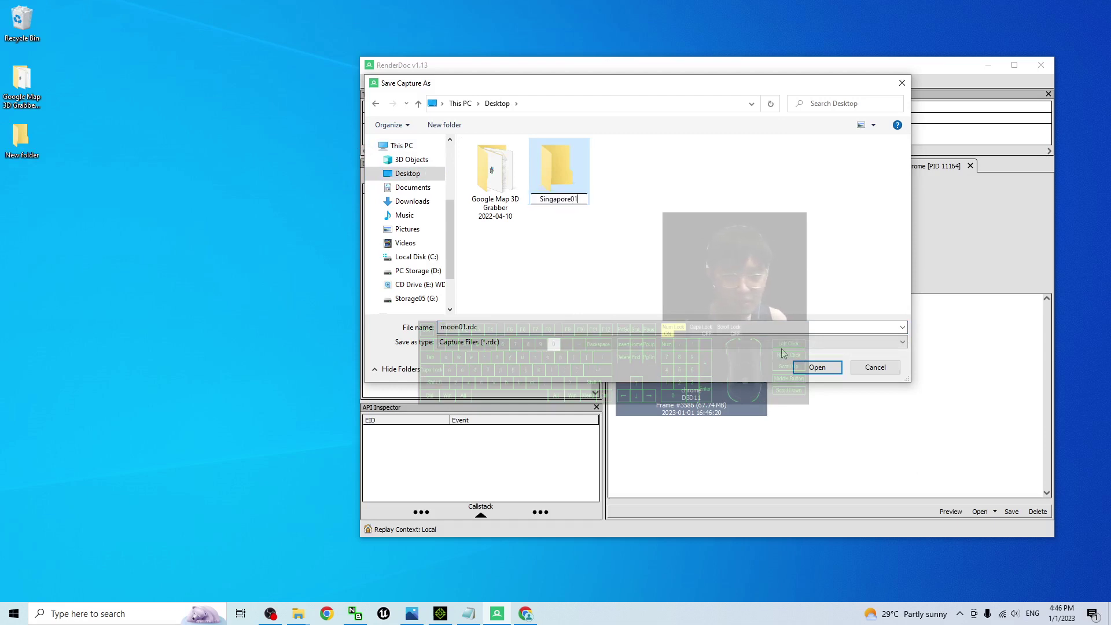
{"action": "key", "text": "Return"}
{"action": "key", "text": "Return"}
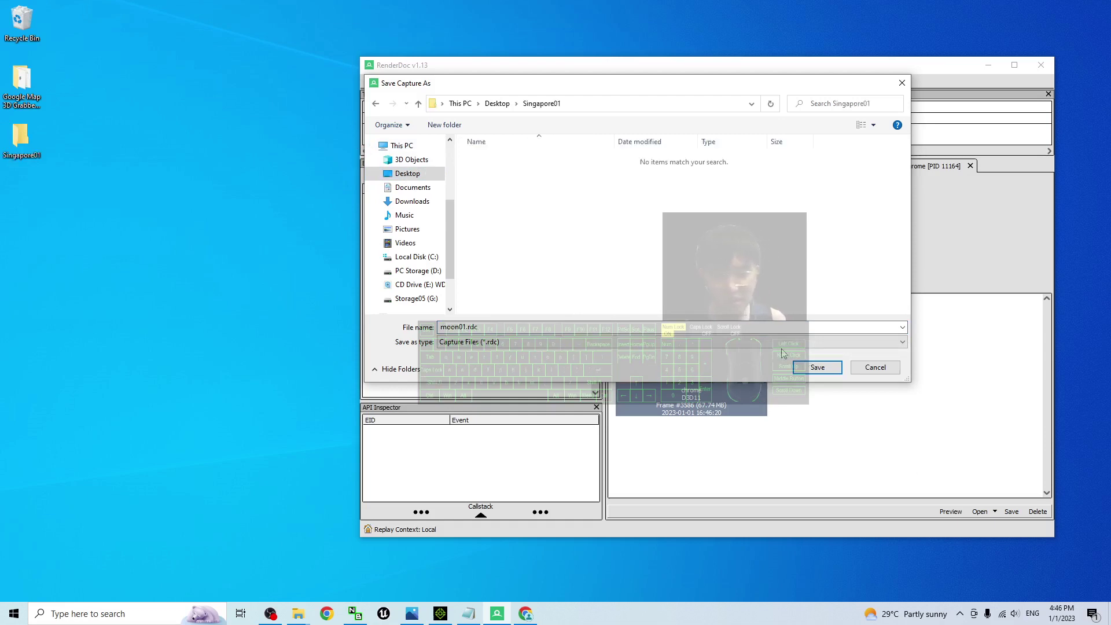
Step: Name the capture singapore01 and save it into the Singapore01 folder
{"action": "double_click", "coordinate": [476, 329]}
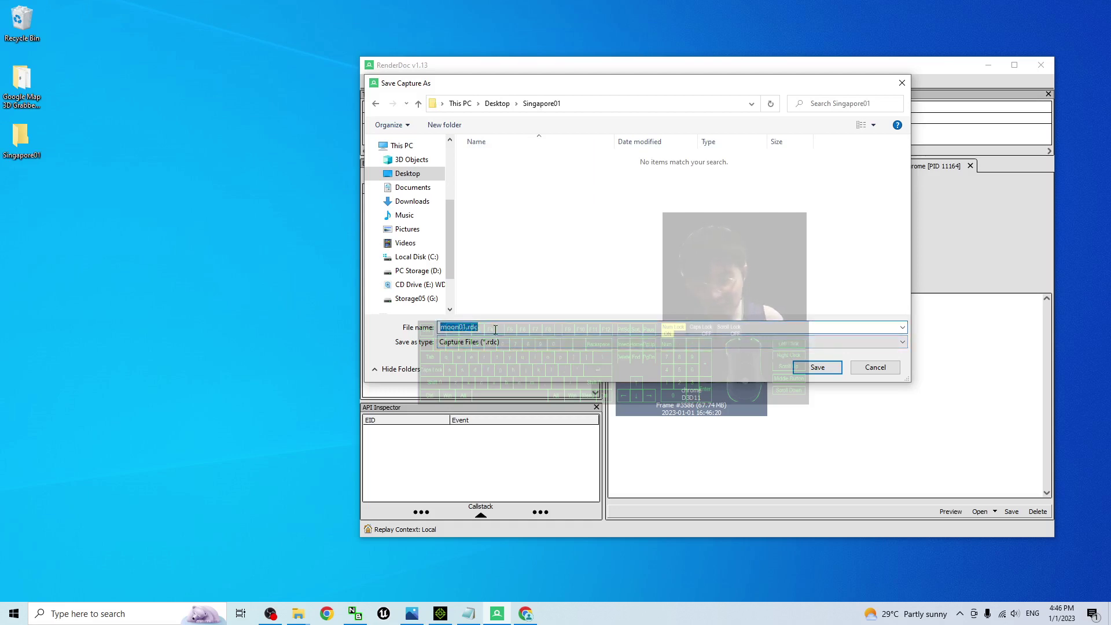
{"action": "type", "text": "sig"}
{"action": "type", "text": "gapore01"}
{"action": "key", "text": "Return"}
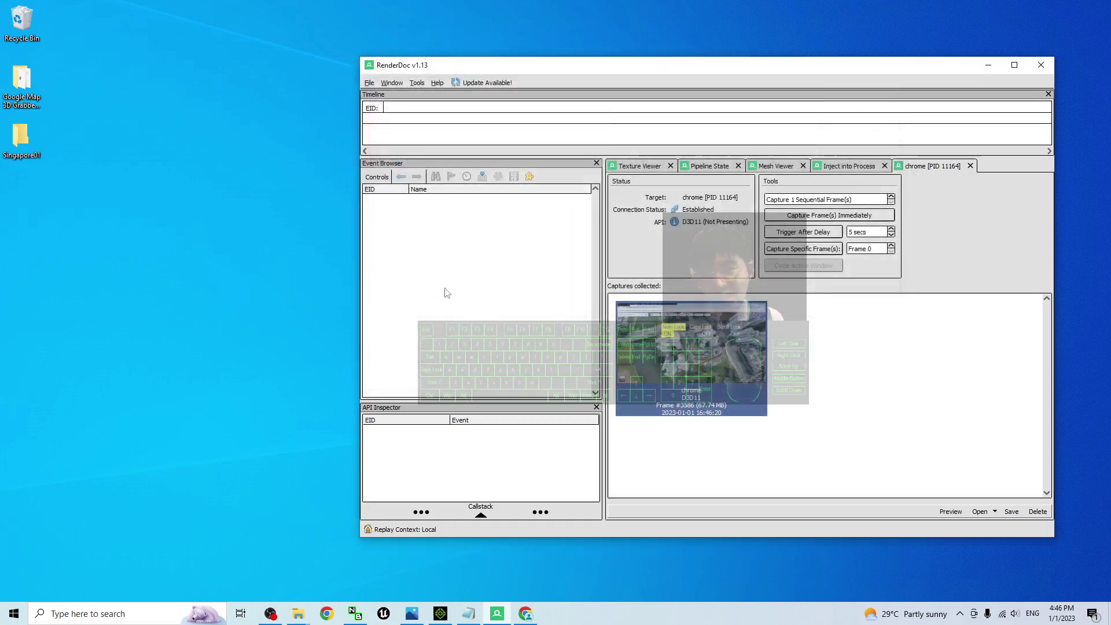
Step: Open the Singapore01 folder, minimize RenderDoc and close the extra Explorer windows
{"action": "double_click", "coordinate": [20, 136]}
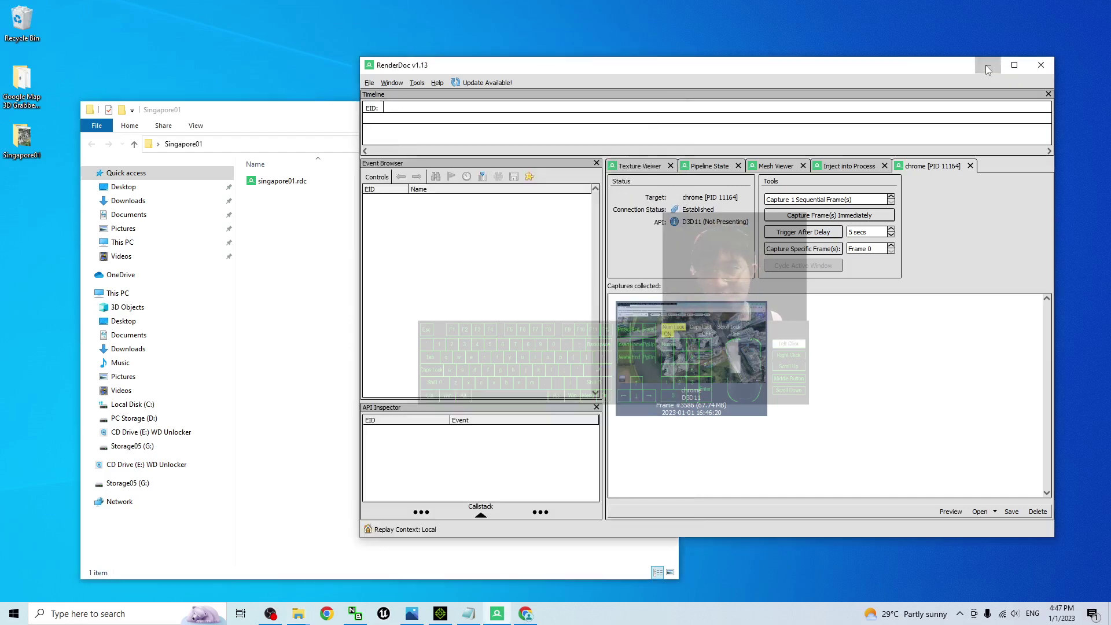
{"action": "left_click", "coordinate": [988, 70]}
{"action": "left_click", "coordinate": [18, 86]}
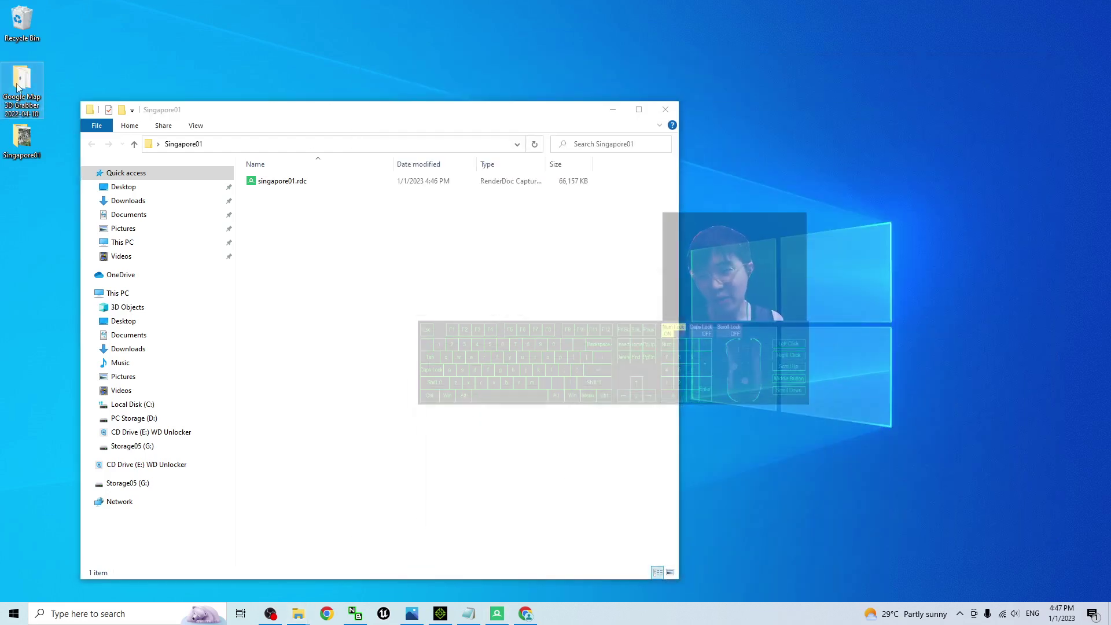
{"action": "left_click", "coordinate": [307, 611]}
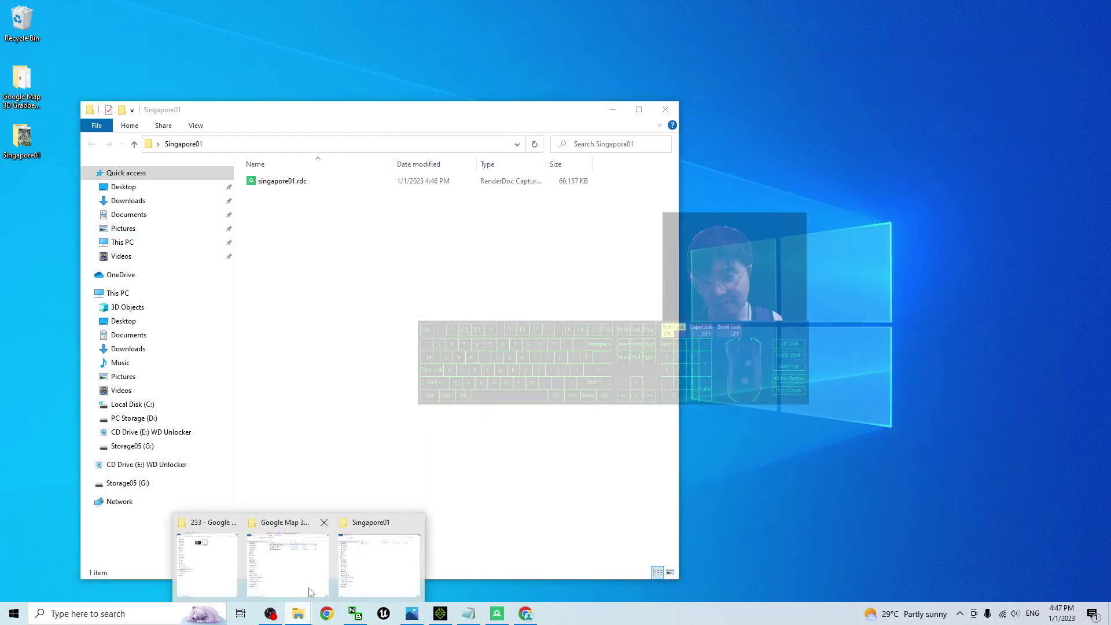
{"action": "left_click", "coordinate": [324, 523]}
{"action": "left_click", "coordinate": [367, 522]}
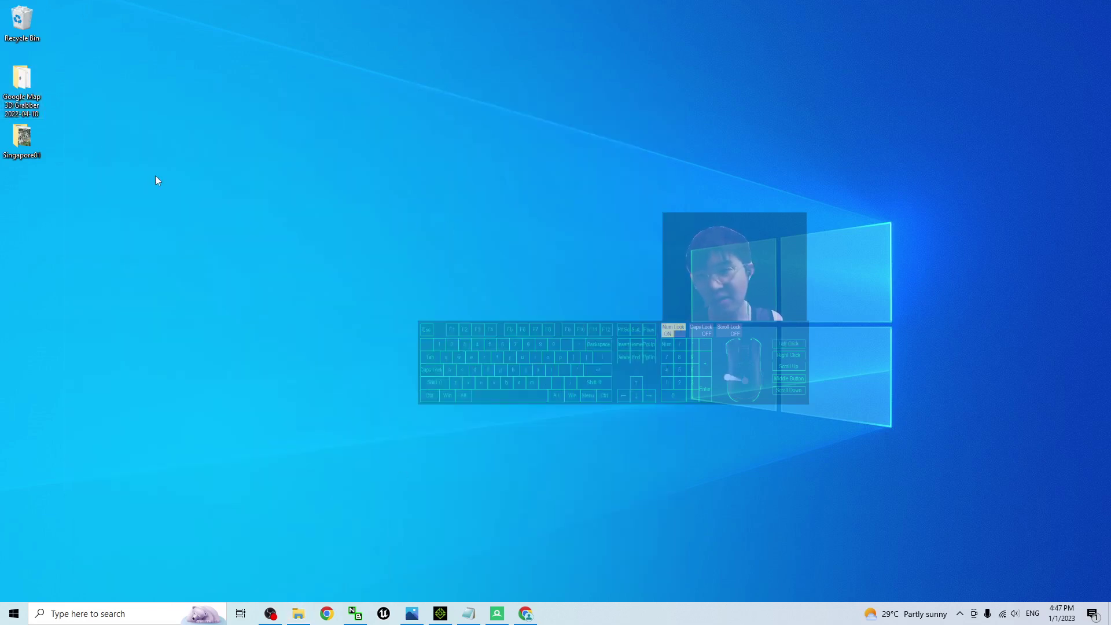
Step: Place Google Map 3D Grabber 2022-04-10 beside Singapore01 and launch blender.exe from its Blender 3.0 folder
{"action": "double_click", "coordinate": [20, 77]}
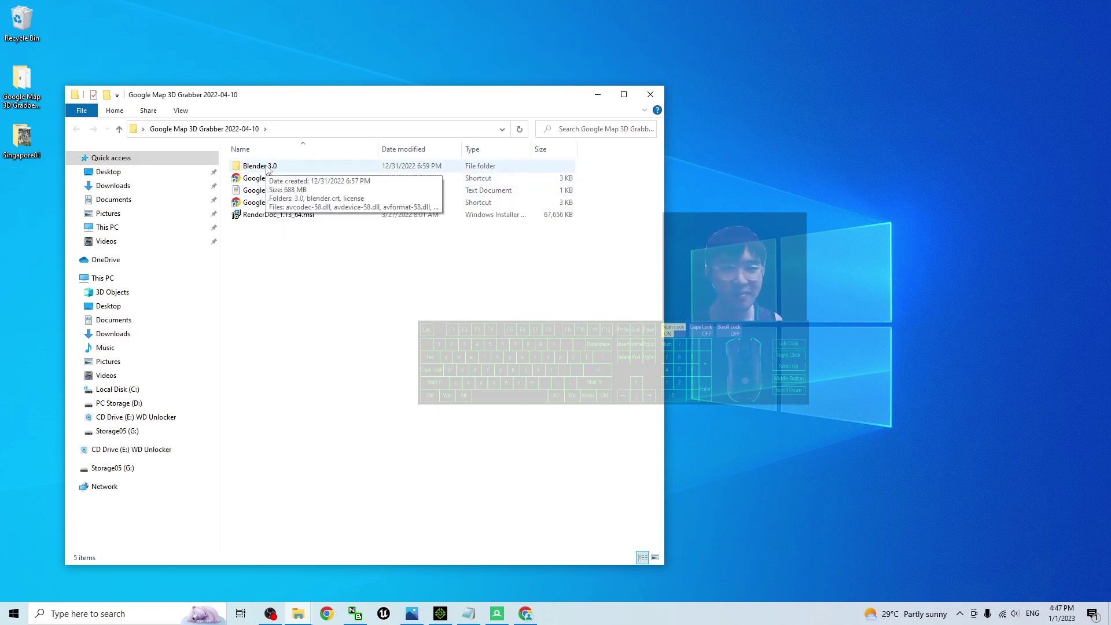
{"action": "double_click", "coordinate": [22, 139]}
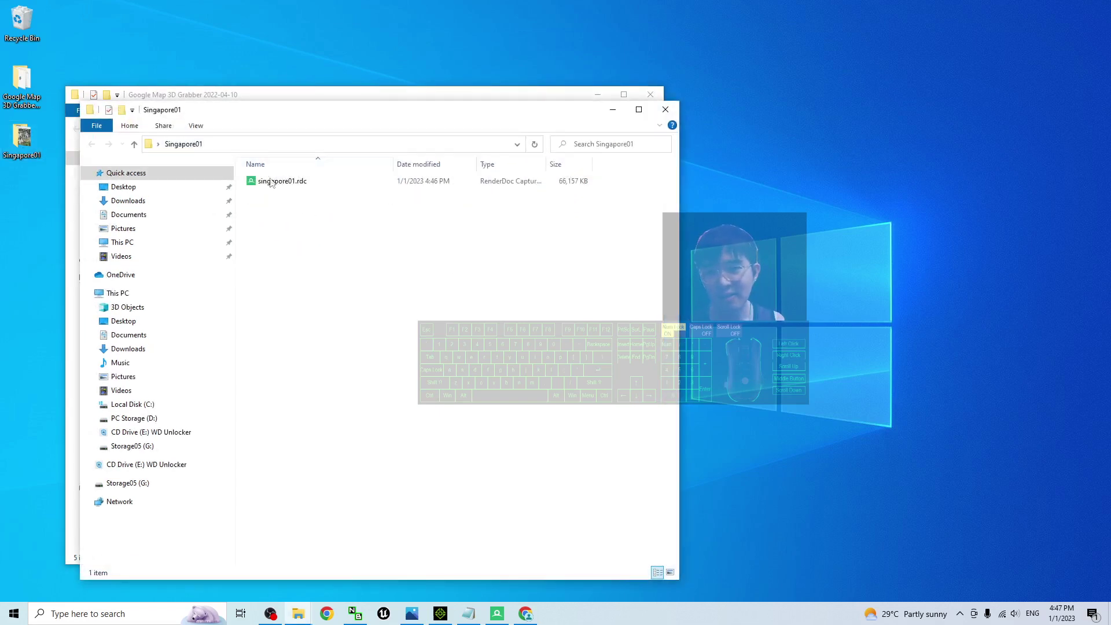
{"action": "left_click_drag", "start_coordinate": [344, 120], "coordinate": [724, 131]}
{"action": "left_click", "coordinate": [264, 179]}
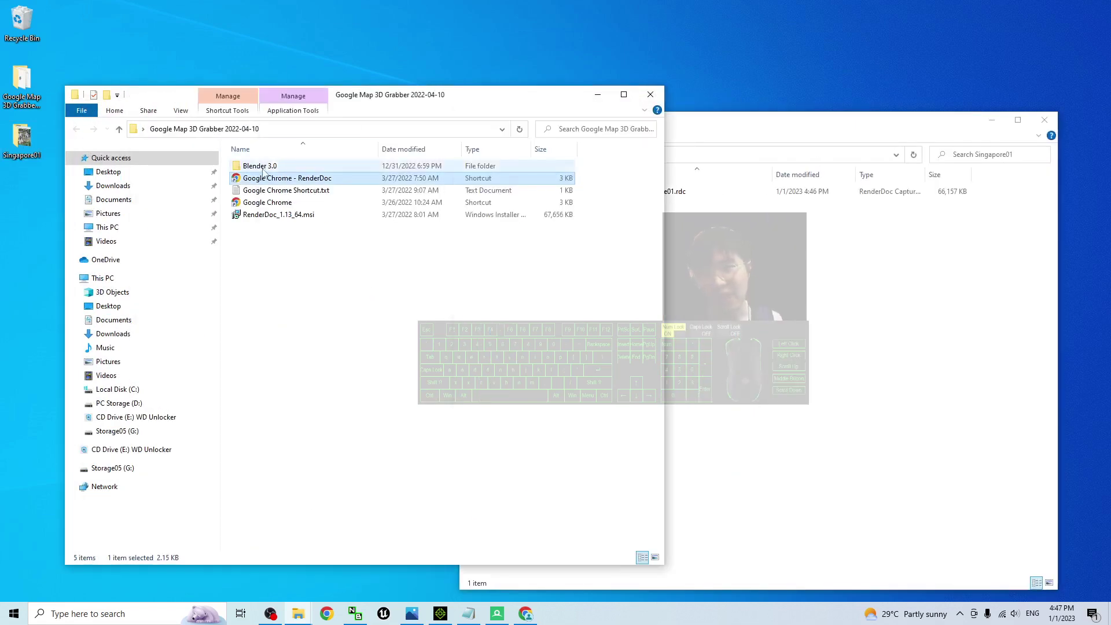
{"action": "left_click", "coordinate": [256, 168]}
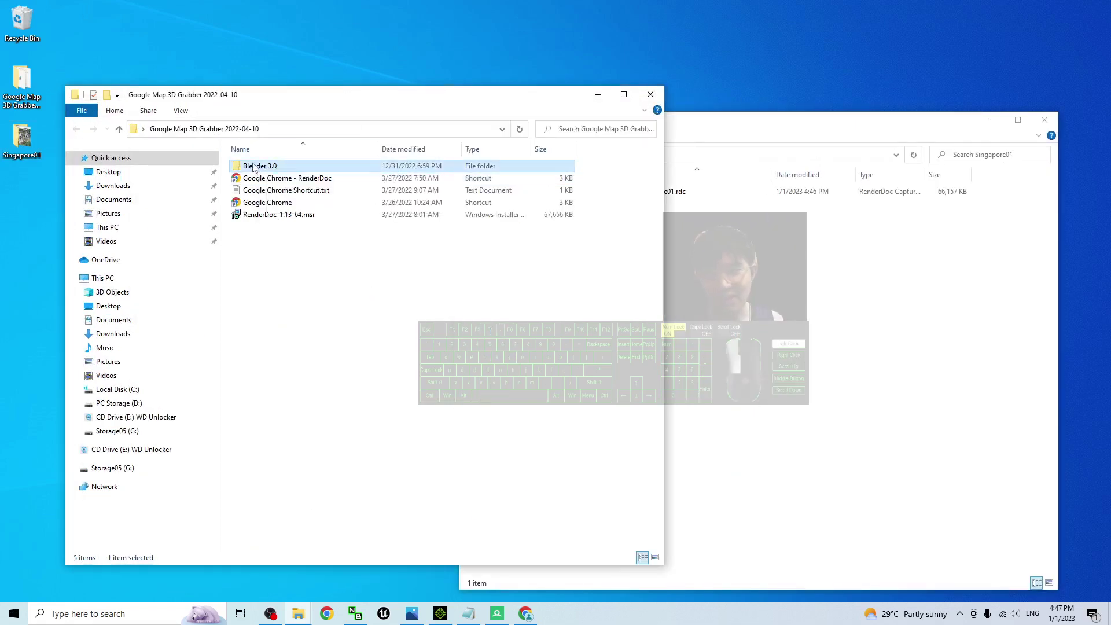
{"action": "double_click", "coordinate": [270, 169]}
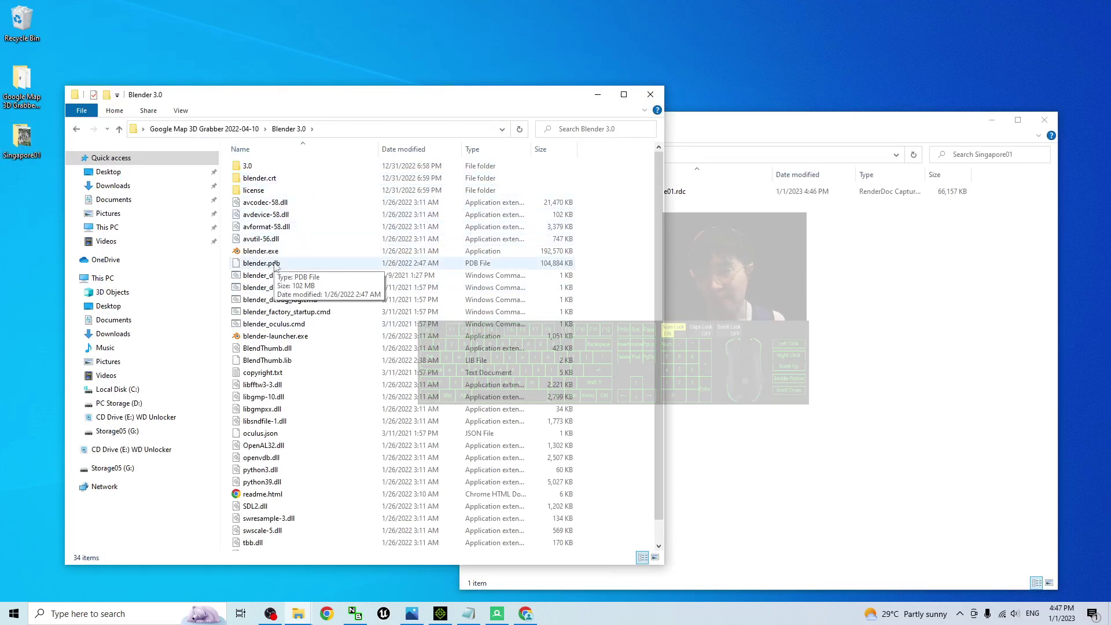
{"action": "left_click_drag", "start_coordinate": [710, 125], "coordinate": [772, 106]}
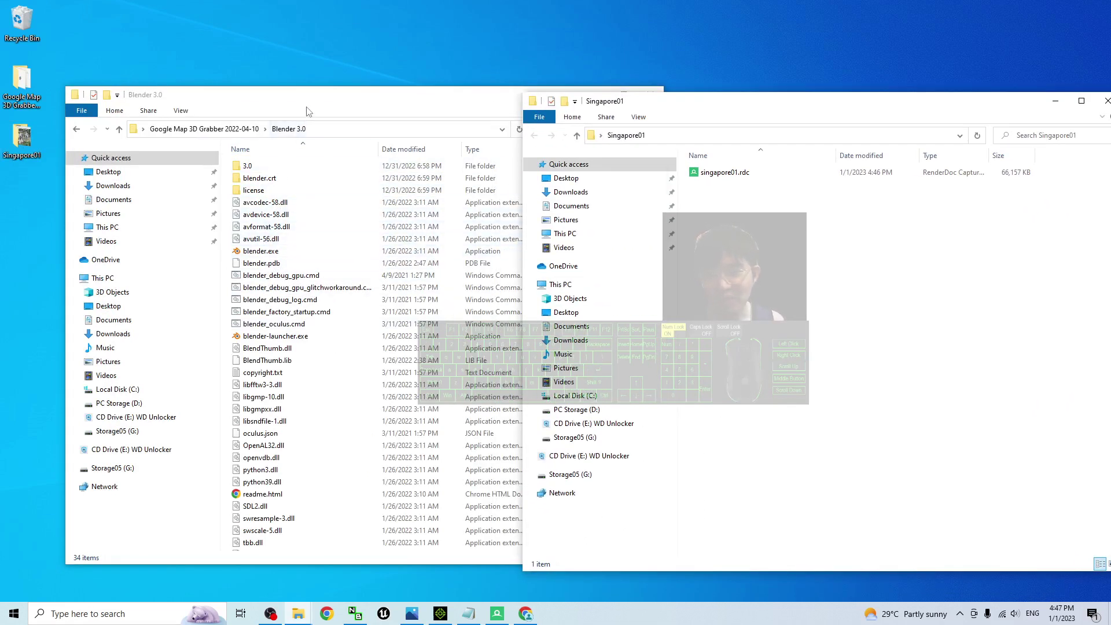
{"action": "left_click", "coordinate": [254, 253]}
{"action": "double_click", "coordinate": [256, 252]}
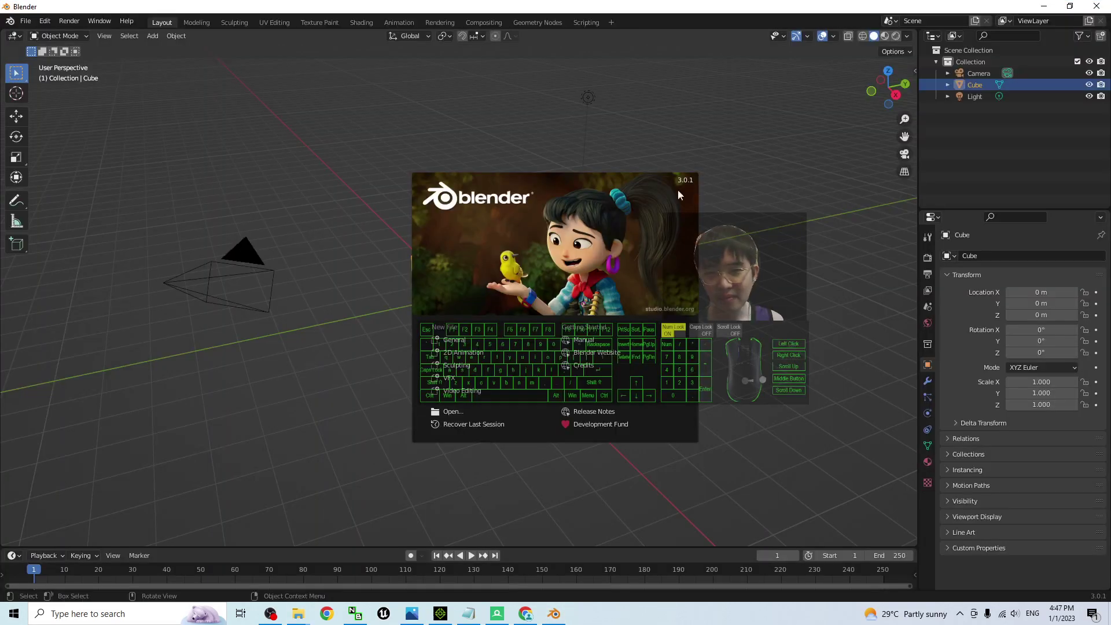
Step: Delete the default camera, cube and light from the scene
{"action": "left_click", "coordinate": [716, 198]}
{"action": "left_click_drag", "start_coordinate": [144, 200], "coordinate": [581, 324]}
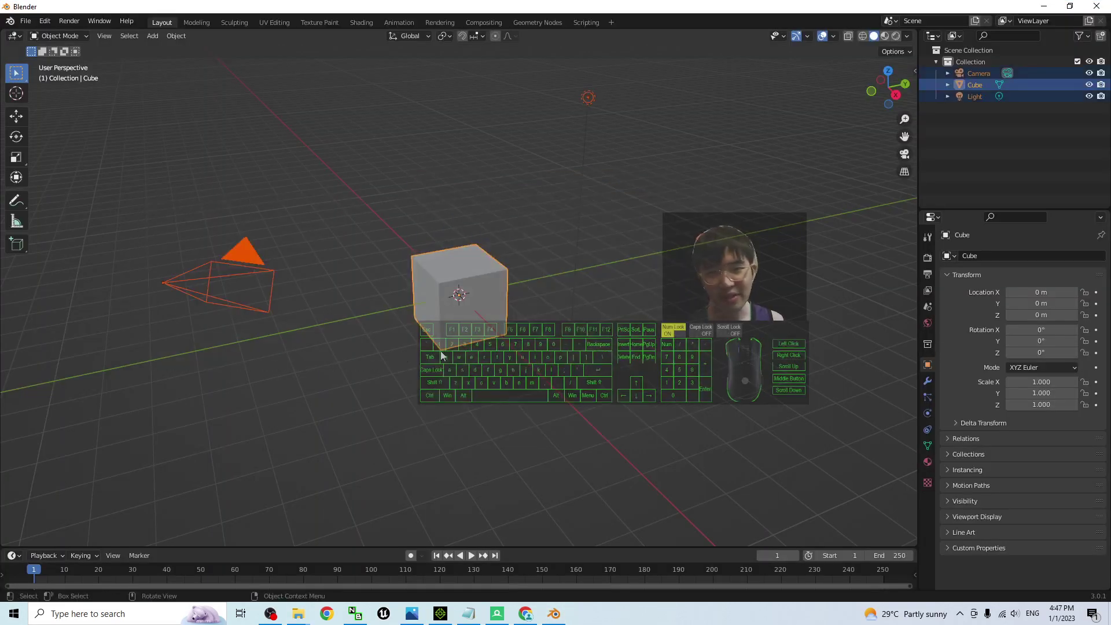
{"action": "key", "text": "Delete"}
Step: Enable the Maps Models Importer add-on in Preferences by searching 'map'
{"action": "left_click", "coordinate": [43, 22]}
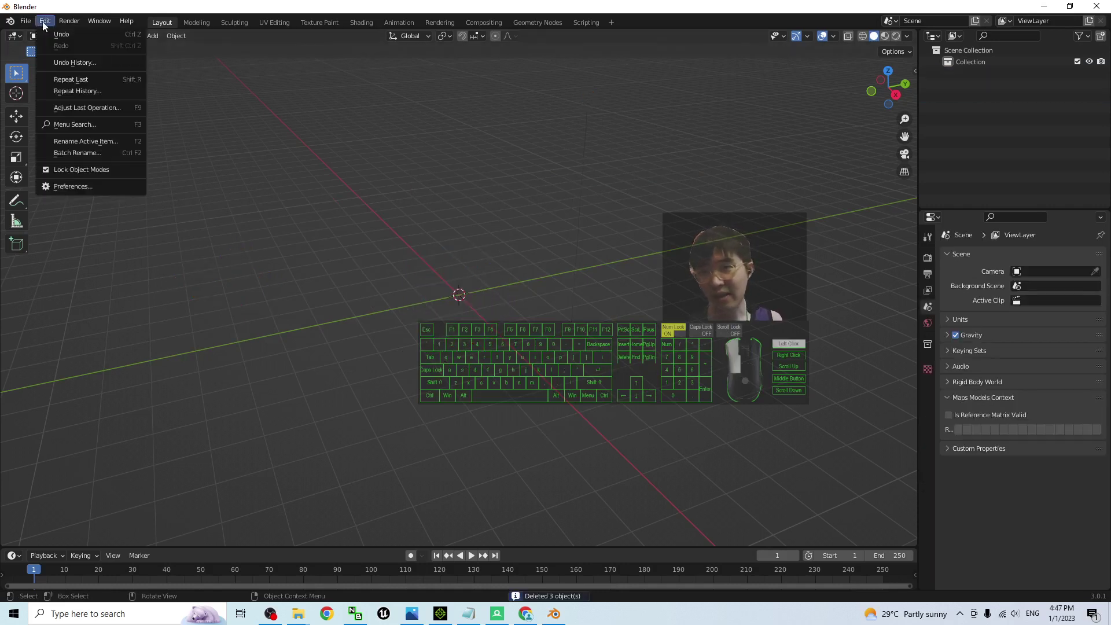
{"action": "left_click", "coordinate": [84, 186]}
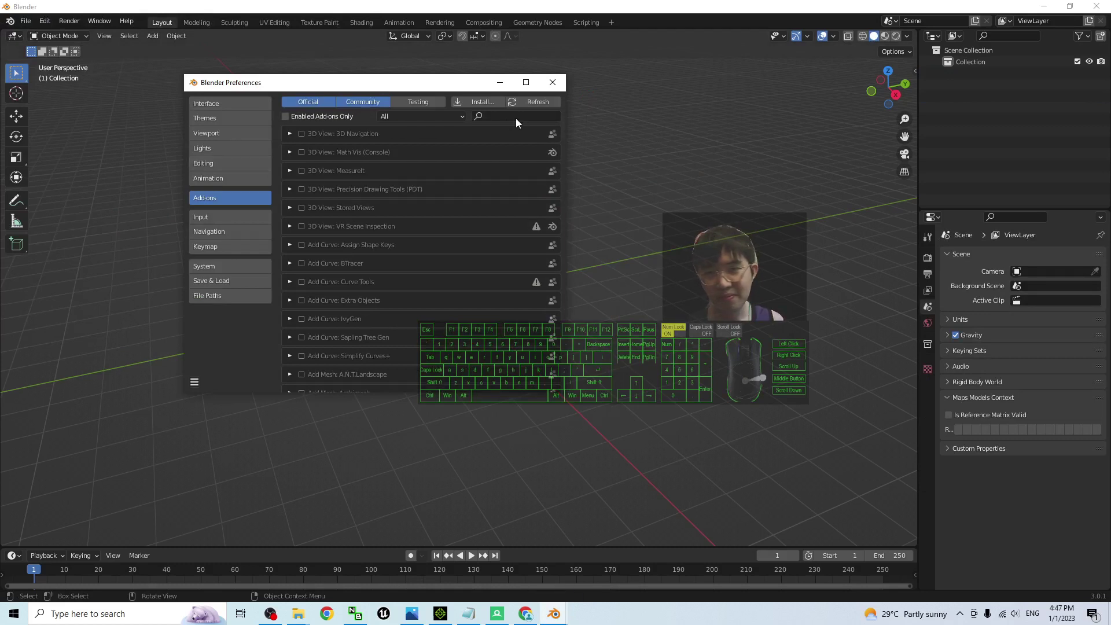
{"action": "left_click", "coordinate": [504, 116]}
{"action": "type", "text": "map"}
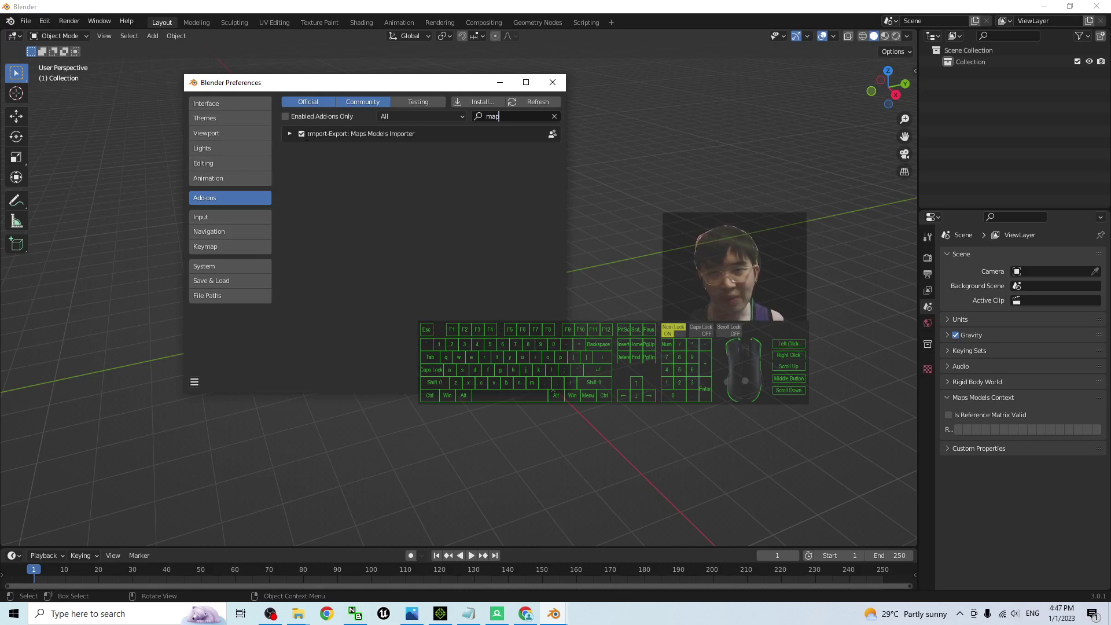
{"action": "left_click", "coordinate": [301, 135]}
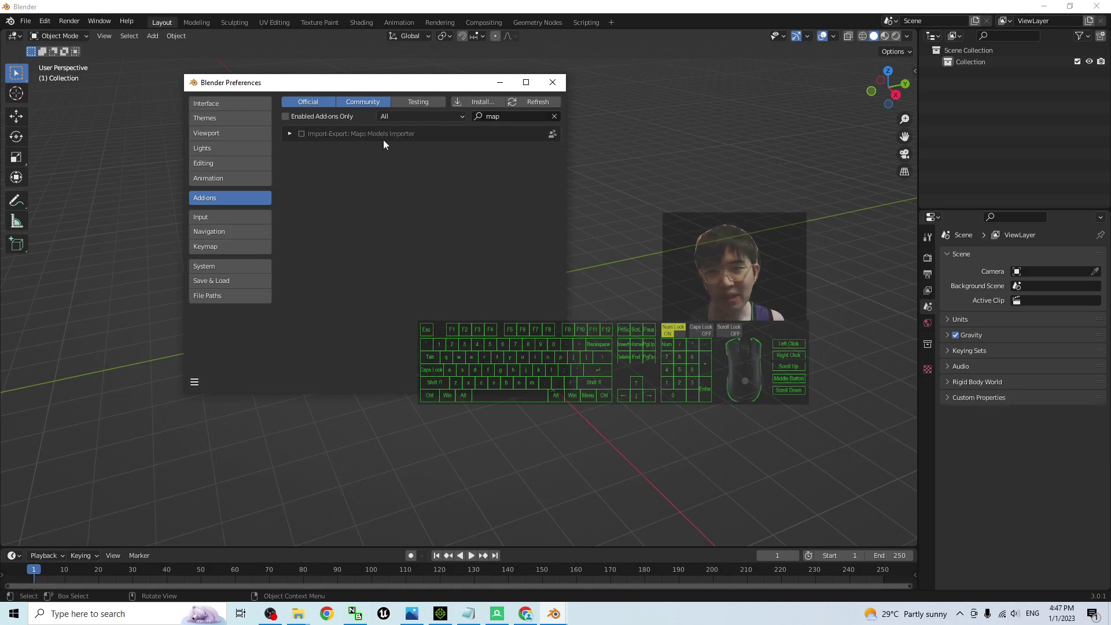
{"action": "left_click", "coordinate": [301, 134]}
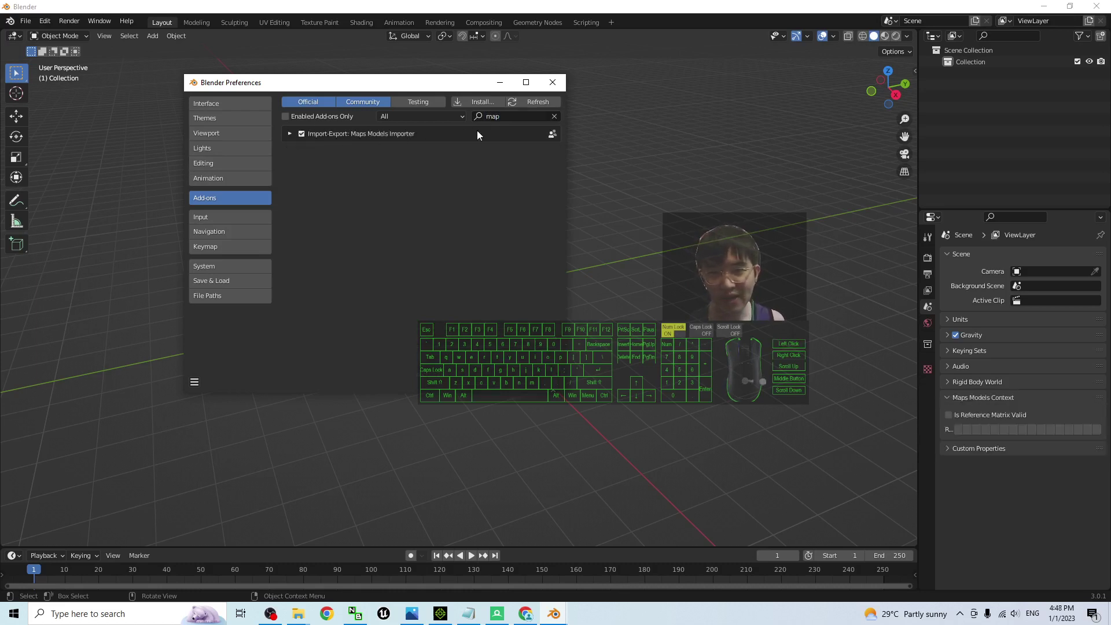
{"action": "left_click", "coordinate": [556, 80]}
{"action": "left_click_drag", "start_coordinate": [400, 7], "coordinate": [507, 117]}
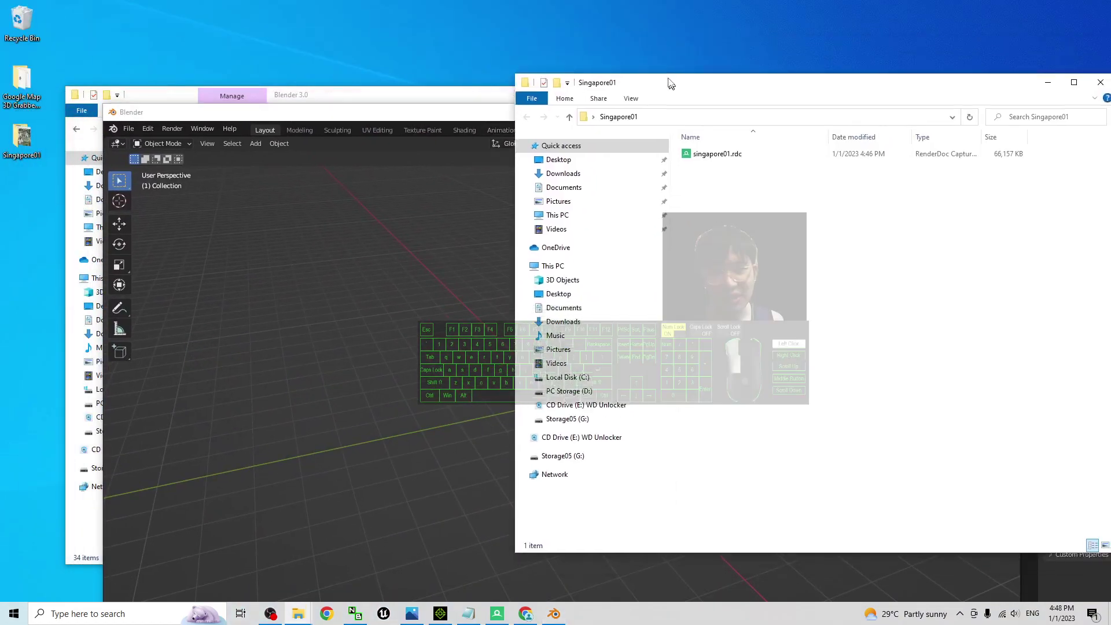
Step: Import singapore01.rdc from the Desktop Singapore01 folder as a Google Maps Capture (.rdc)
{"action": "left_click_drag", "start_coordinate": [670, 83], "coordinate": [611, 46]}
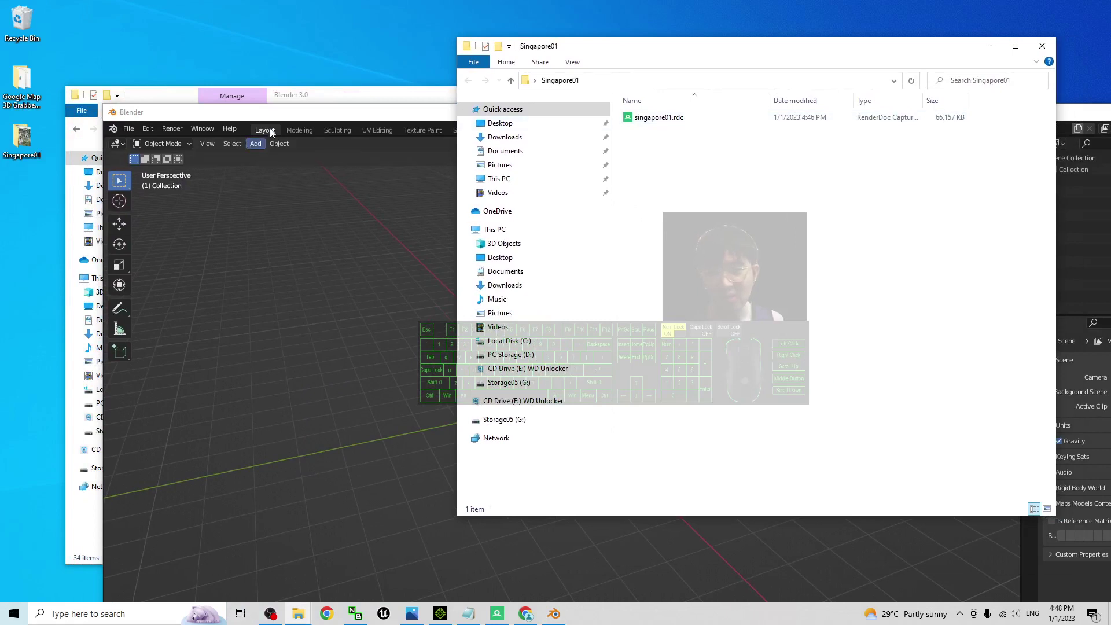
{"action": "left_click", "coordinate": [173, 128]}
{"action": "left_click", "coordinate": [128, 128]}
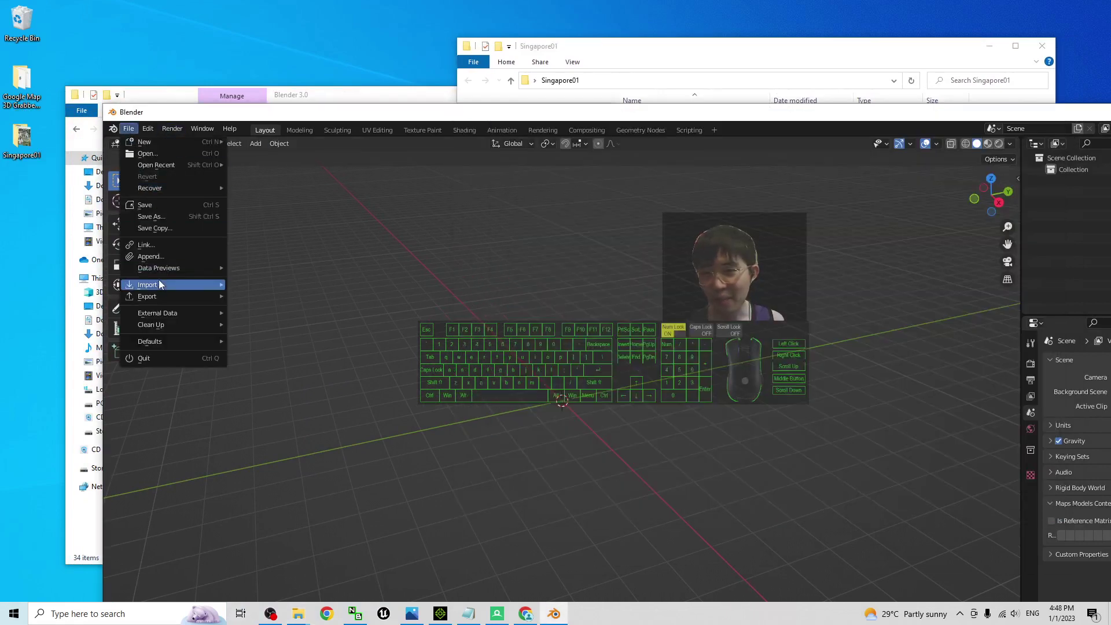
{"action": "mouse_move", "coordinate": [219, 287]}
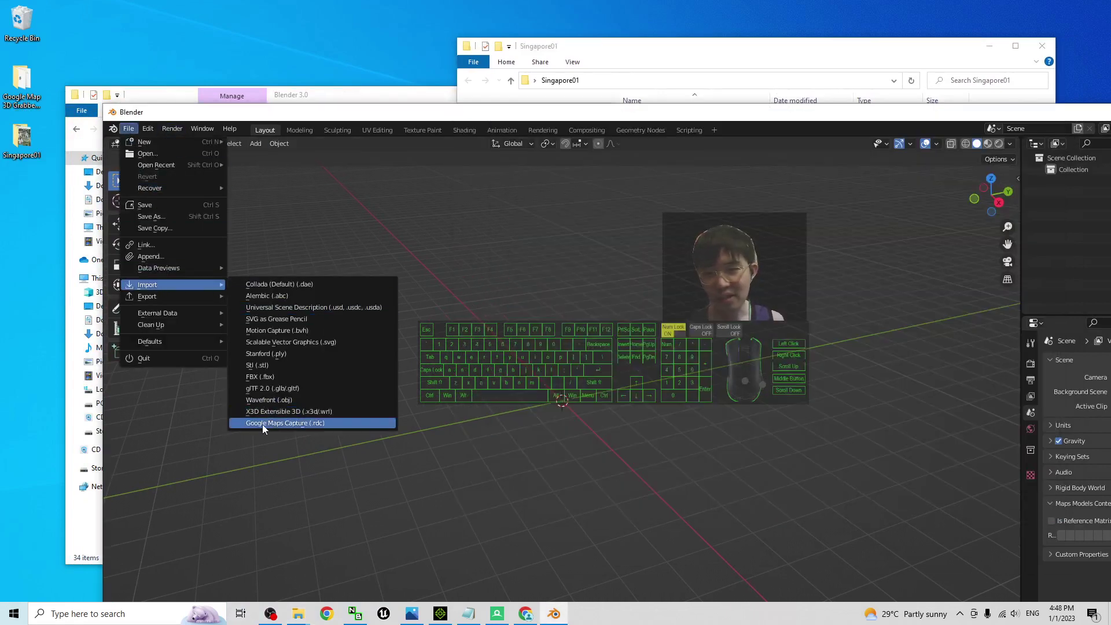
{"action": "left_click", "coordinate": [295, 423]}
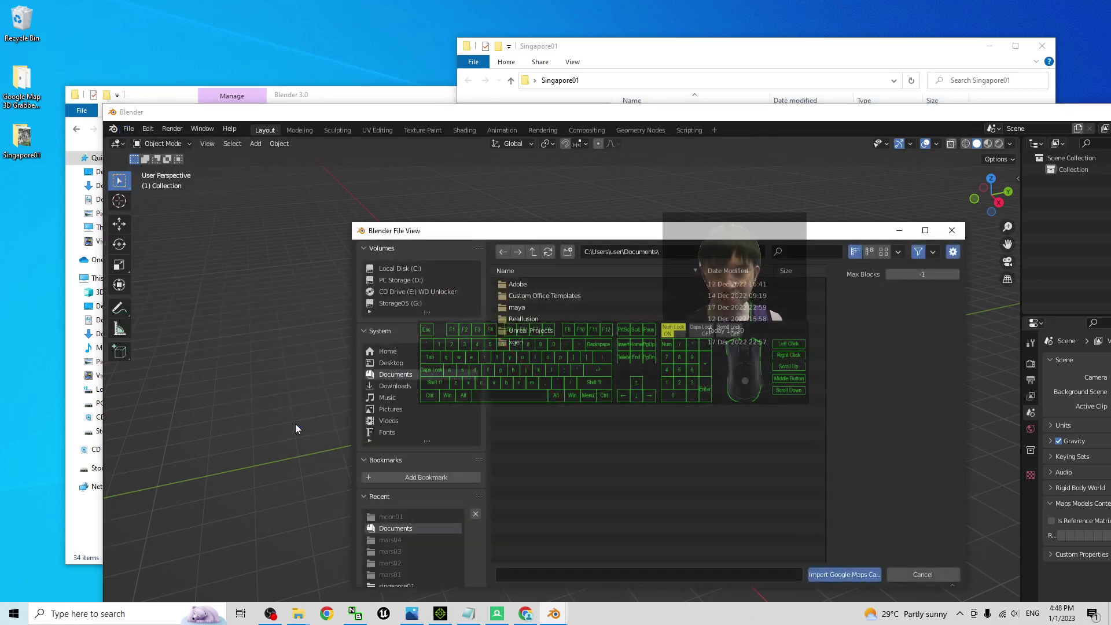
{"action": "left_click", "coordinate": [389, 363]}
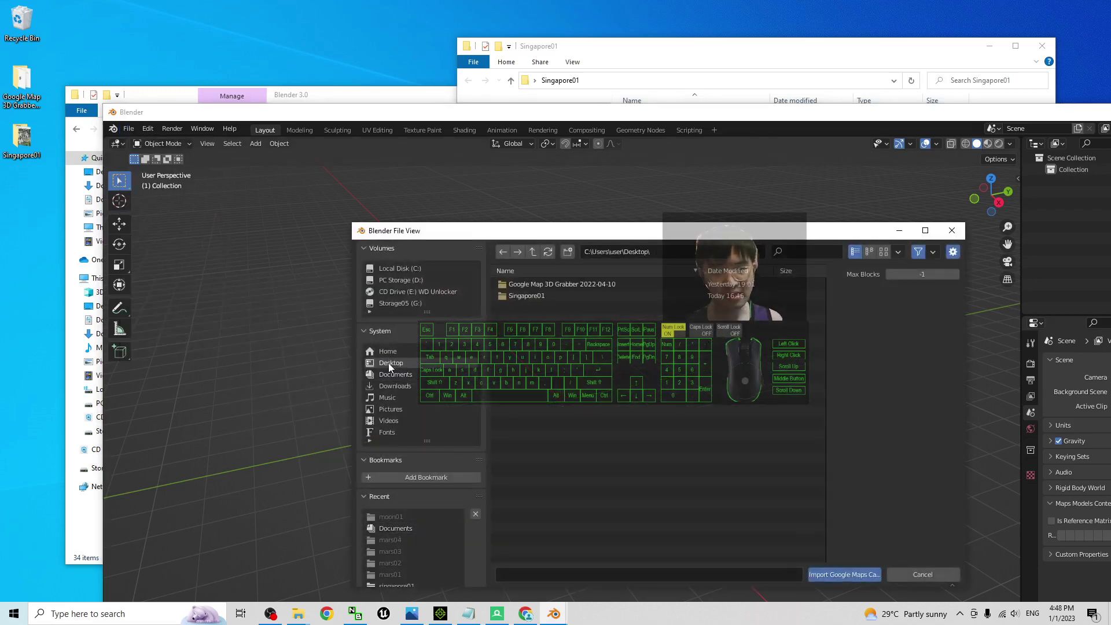
{"action": "left_click", "coordinate": [525, 296]}
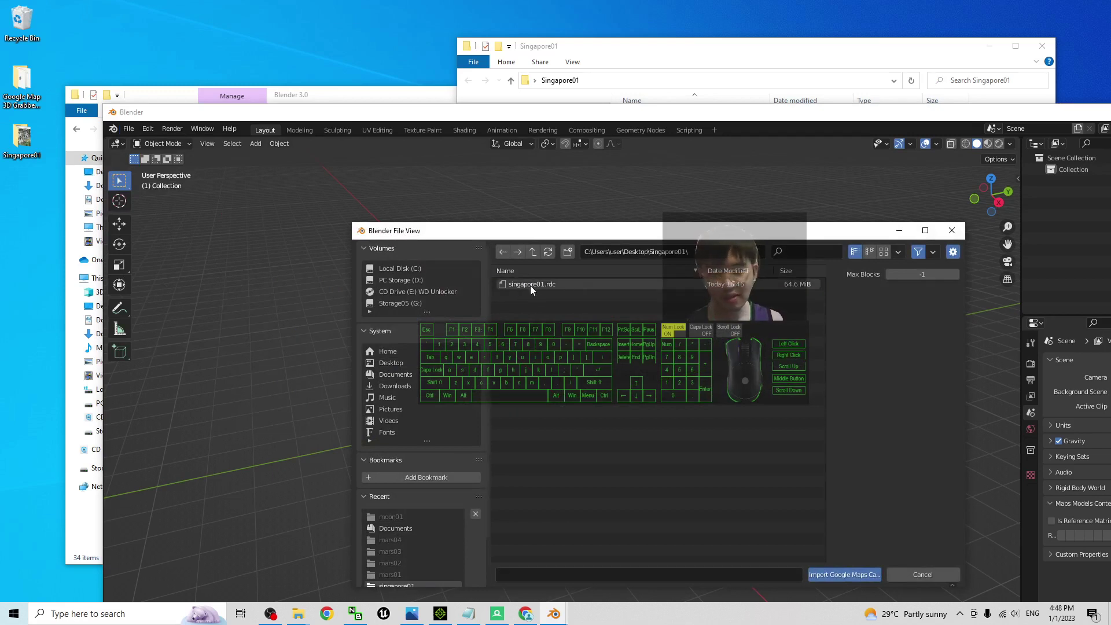
{"action": "double_click", "coordinate": [530, 286]}
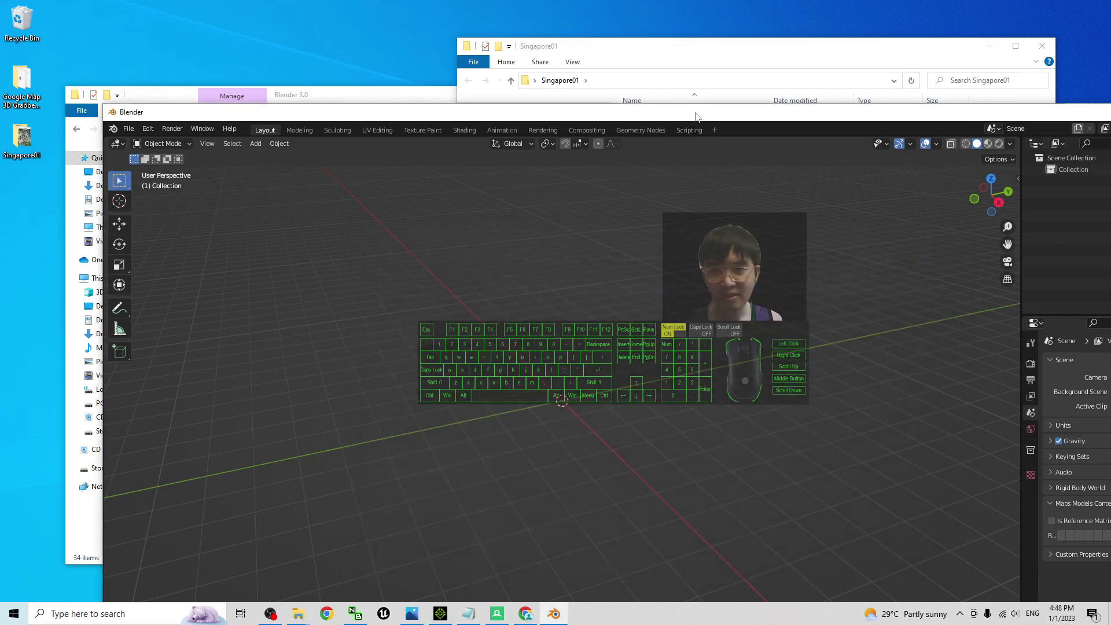
{"action": "left_click", "coordinate": [250, 116]}
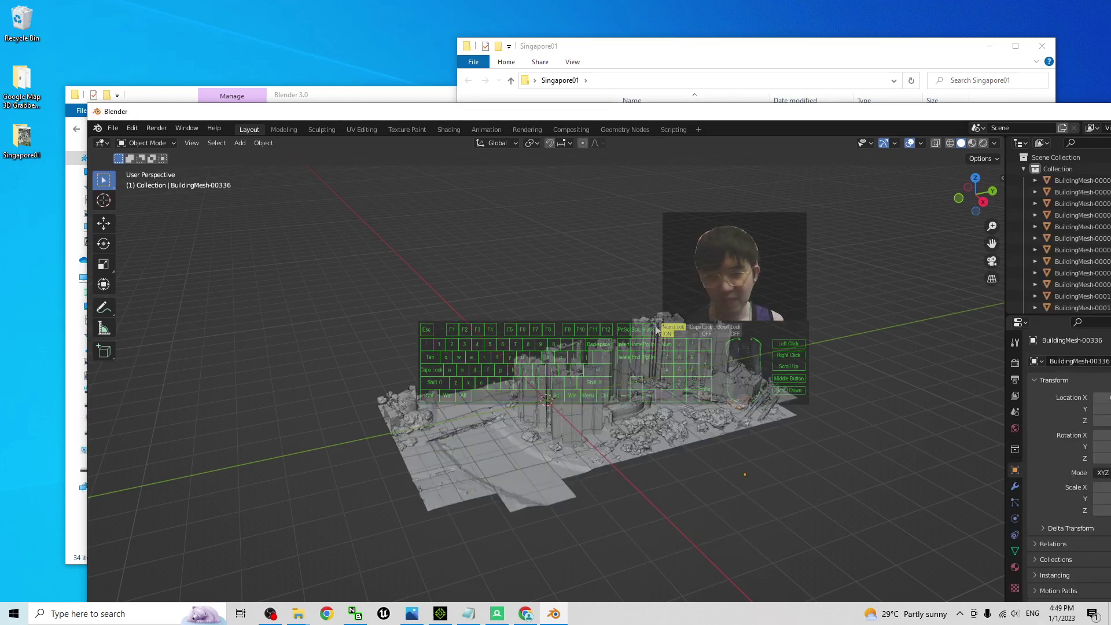
Step: Maximize Blender, orbit to a top view and box-select all BuildingMesh pieces with BuildingMesh-00219 active
{"action": "left_click_drag", "start_coordinate": [821, 116], "coordinate": [769, 0]}
{"action": "scroll", "coordinate": [569, 404], "scroll_direction": "up", "scroll_amount": 2}
{"action": "middle_click_drag", "start_coordinate": [571, 405], "coordinate": [510, 336]}
{"action": "scroll", "coordinate": [509, 333], "scroll_direction": "down", "scroll_amount": 5}
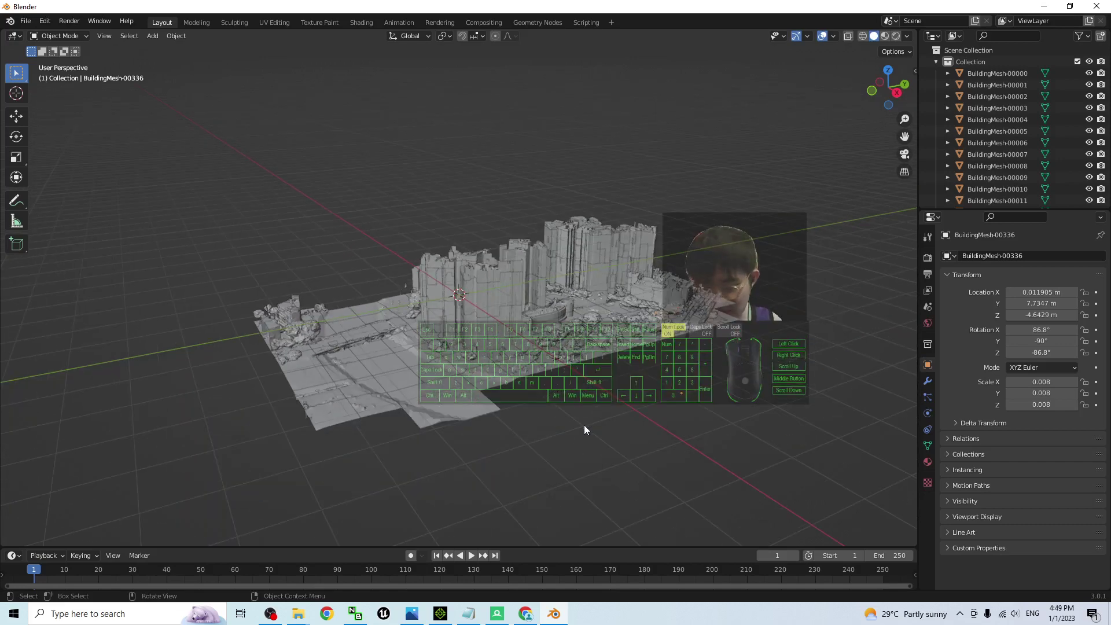
{"action": "scroll", "coordinate": [585, 430], "scroll_direction": "up", "scroll_amount": 3}
{"action": "left_click", "coordinate": [480, 257]}
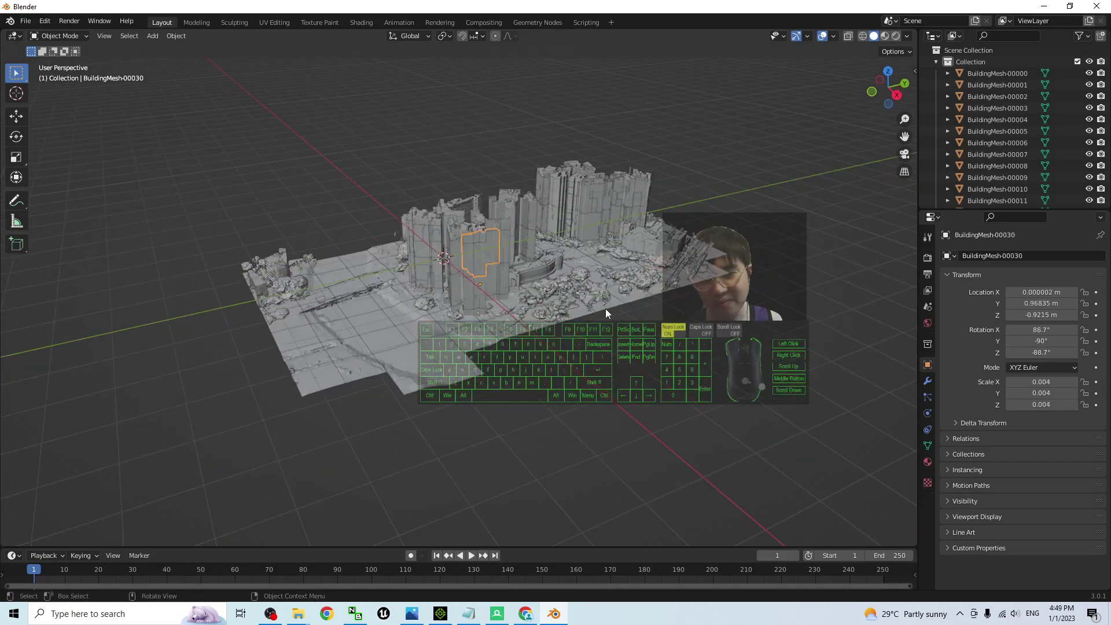
{"action": "mouse_move", "coordinate": [606, 309]}
{"action": "middle_mouse_down"}
{"action": "mouse_move", "coordinate": [615, 349]}
{"action": "mouse_move", "coordinate": [553, 365]}
{"action": "mouse_move", "coordinate": [566, 400]}
{"action": "mouse_move", "coordinate": [664, 247]}
{"action": "mouse_move", "coordinate": [588, 305]}
{"action": "middle_mouse_up"}
{"action": "left_click", "coordinate": [777, 242]}
{"action": "left_click_drag", "start_coordinate": [142, 81], "coordinate": [853, 428]}
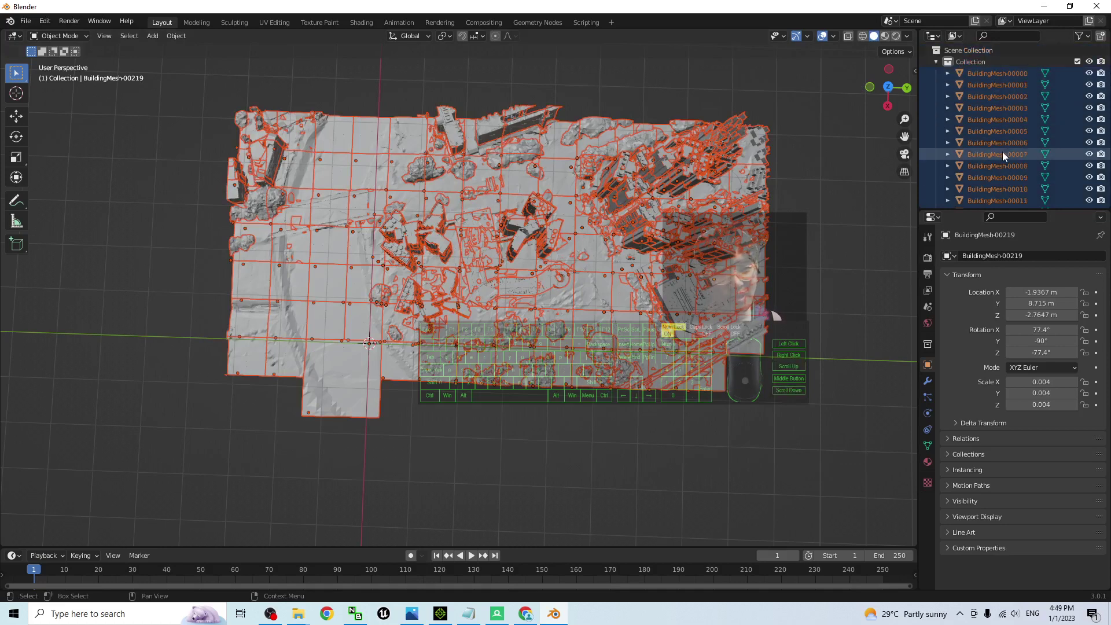
Step: Join all selected pieces into BuildingMesh-00219 and switch the viewport to Material Preview shading
{"action": "key", "text": "ctrl+j"}
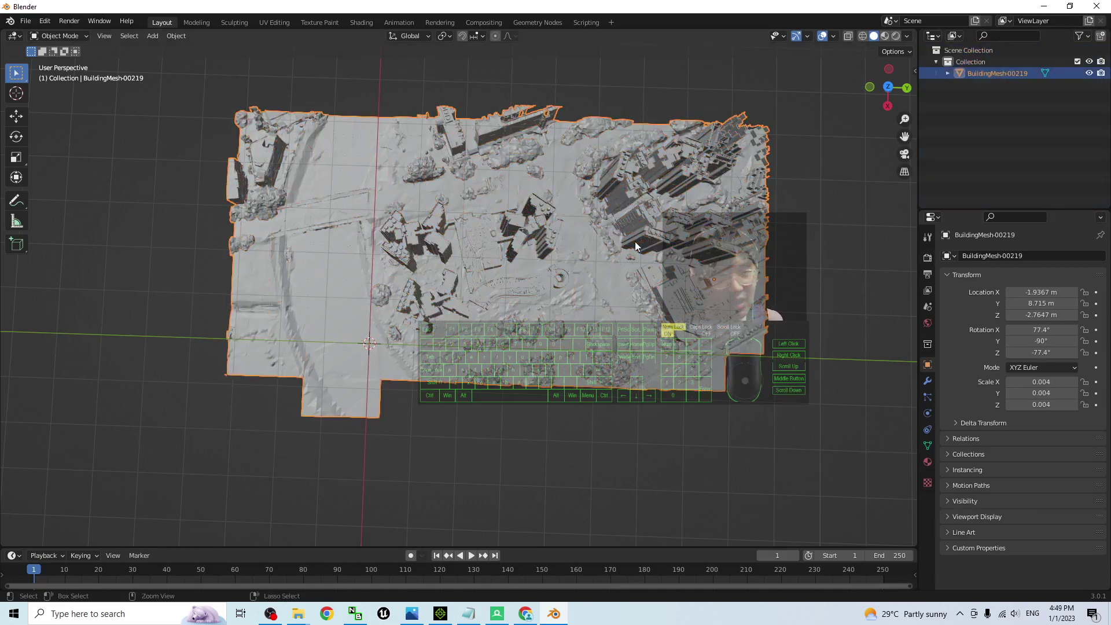
{"action": "mouse_move", "coordinate": [634, 241]}
{"action": "middle_mouse_down"}
{"action": "mouse_move", "coordinate": [471, 342]}
{"action": "mouse_move", "coordinate": [429, 290]}
{"action": "mouse_move", "coordinate": [350, 307]}
{"action": "mouse_move", "coordinate": [432, 287]}
{"action": "mouse_move", "coordinate": [276, 316]}
{"action": "mouse_move", "coordinate": [391, 266]}
{"action": "middle_mouse_up"}
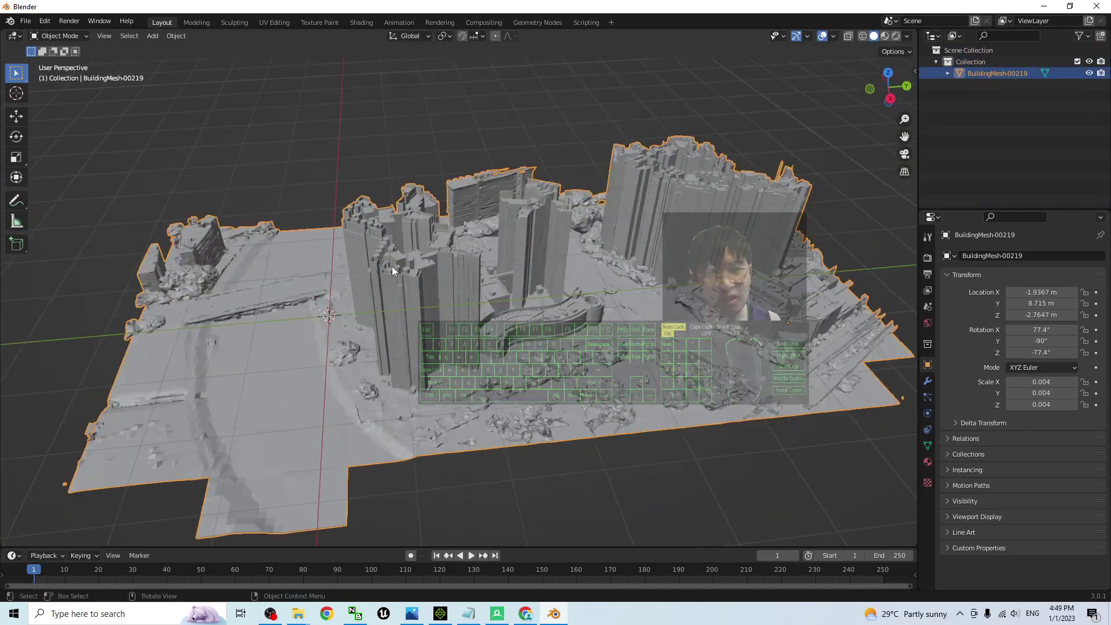
{"action": "left_click", "coordinate": [884, 37]}
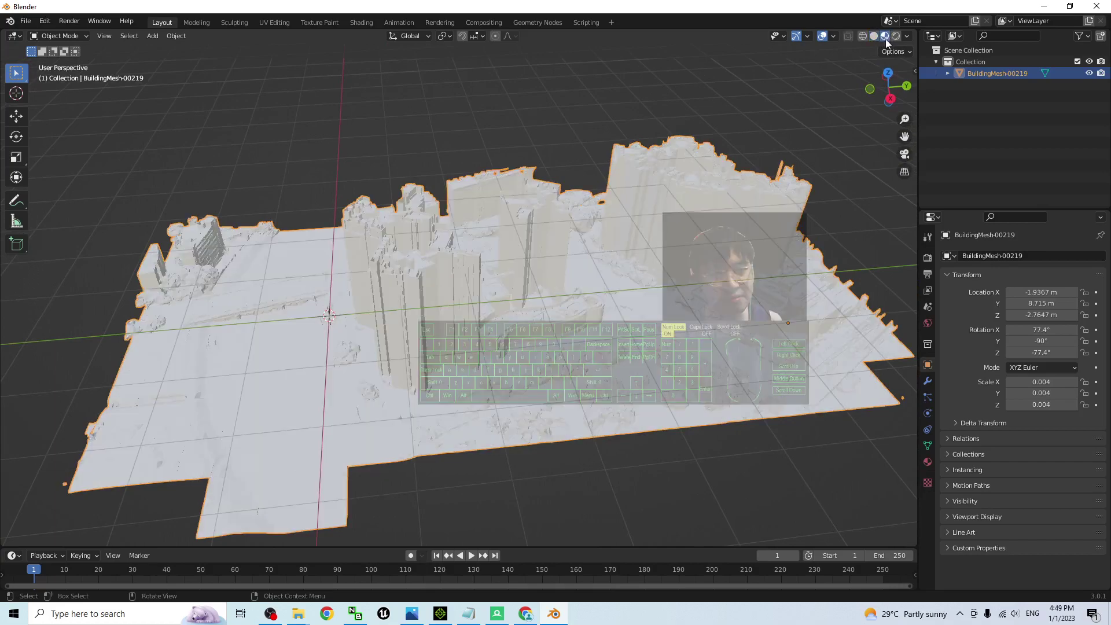
Step: Inspect the textured city from several angles, then shrink Blender and bring Singapore01 forward
{"action": "middle_click_drag", "start_coordinate": [440, 348], "coordinate": [487, 294]}
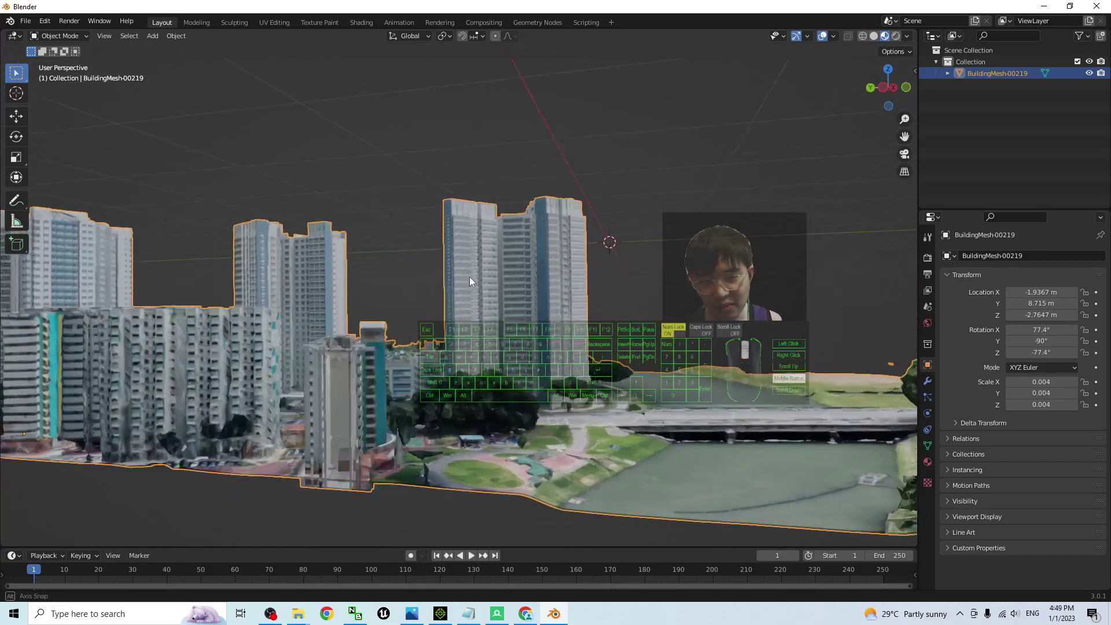
{"action": "middle_click_drag", "start_coordinate": [462, 282], "coordinate": [265, 402]}
{"action": "scroll", "coordinate": [611, 257], "scroll_direction": "down", "scroll_amount": 4}
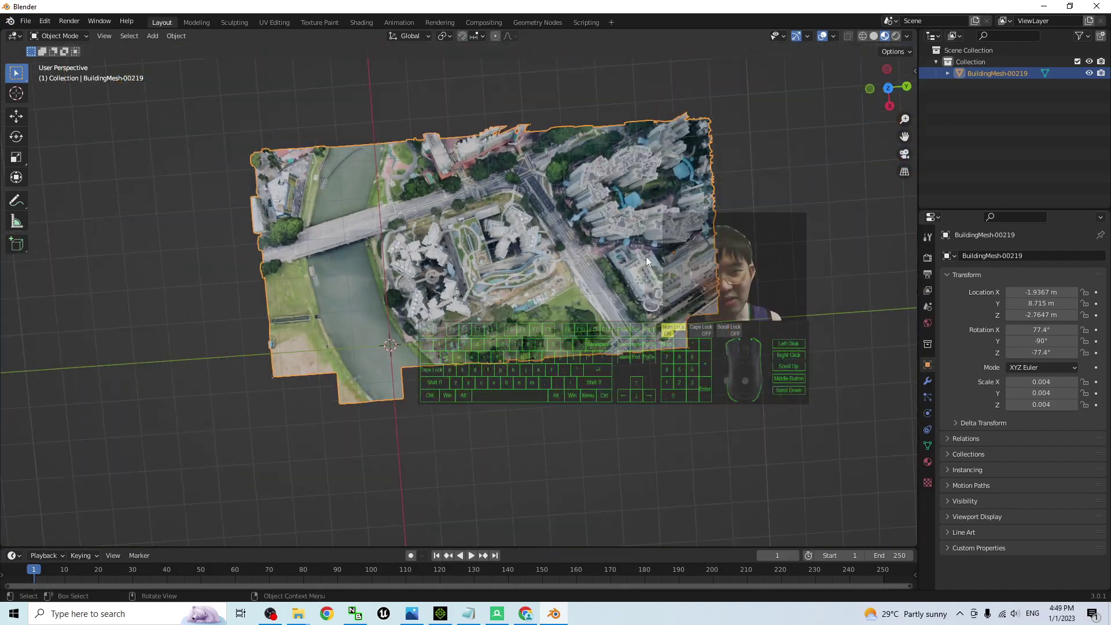
{"action": "scroll", "coordinate": [649, 258], "scroll_direction": "up", "scroll_amount": 4}
{"action": "scroll", "coordinate": [750, 237], "scroll_direction": "up", "scroll_amount": 5}
{"action": "scroll", "coordinate": [744, 255], "scroll_direction": "down", "scroll_amount": 4}
{"action": "middle_click_drag", "start_coordinate": [727, 289], "coordinate": [542, 283]}
{"action": "scroll", "coordinate": [664, 307], "scroll_direction": "up", "scroll_amount": 5}
{"action": "middle_click_drag", "start_coordinate": [664, 306], "coordinate": [555, 293], "text": "shift"}
{"action": "scroll", "coordinate": [555, 290], "scroll_direction": "down", "scroll_amount": 4}
{"action": "scroll", "coordinate": [555, 289], "scroll_direction": "up", "scroll_amount": 4}
{"action": "left_click_drag", "start_coordinate": [400, 6], "coordinate": [525, 151]}
{"action": "left_click_drag", "start_coordinate": [694, 47], "coordinate": [735, 89]}
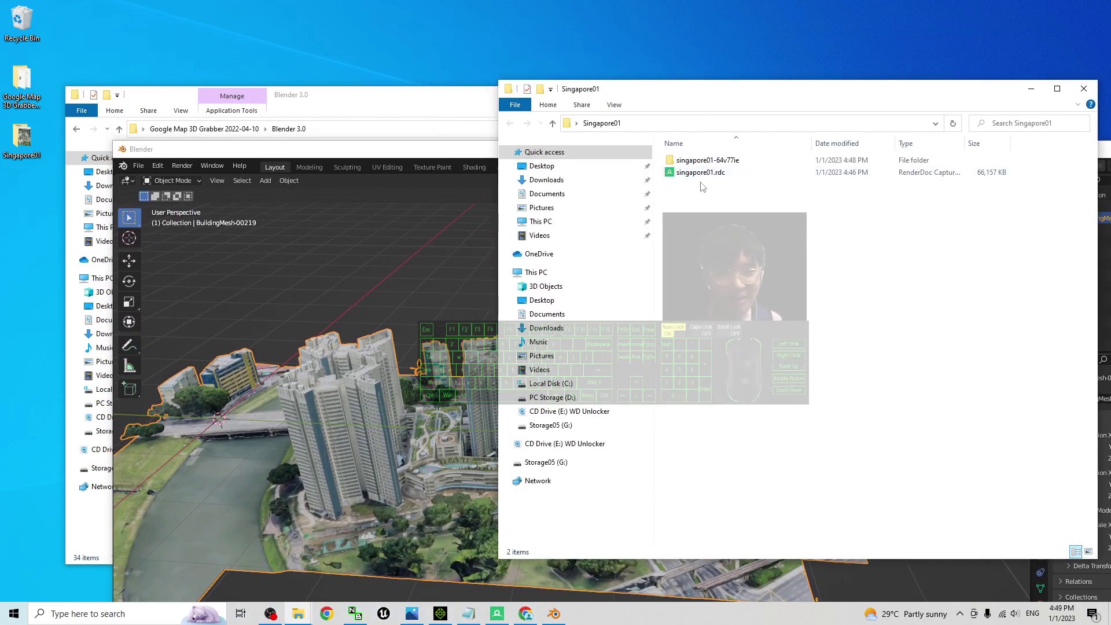
Step: Copy the Singapore01 folder path and point Blender's FBX export at that folder
{"action": "left_click", "coordinate": [303, 157]}
{"action": "left_click", "coordinate": [667, 123]}
{"action": "key", "text": "ctrl+c"}
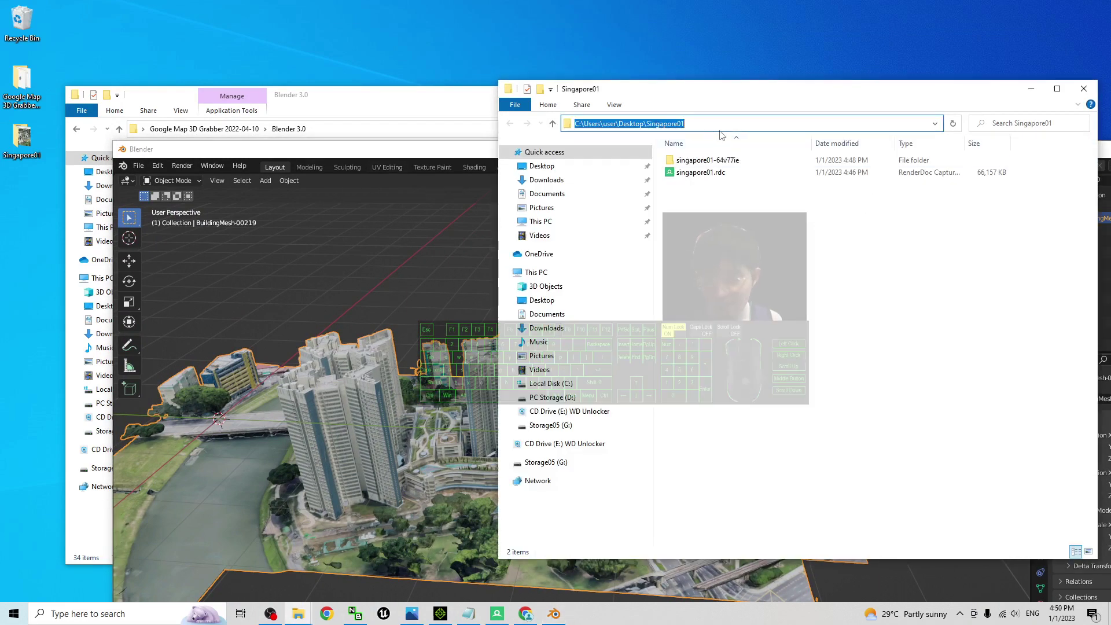
{"action": "left_click", "coordinate": [139, 166]}
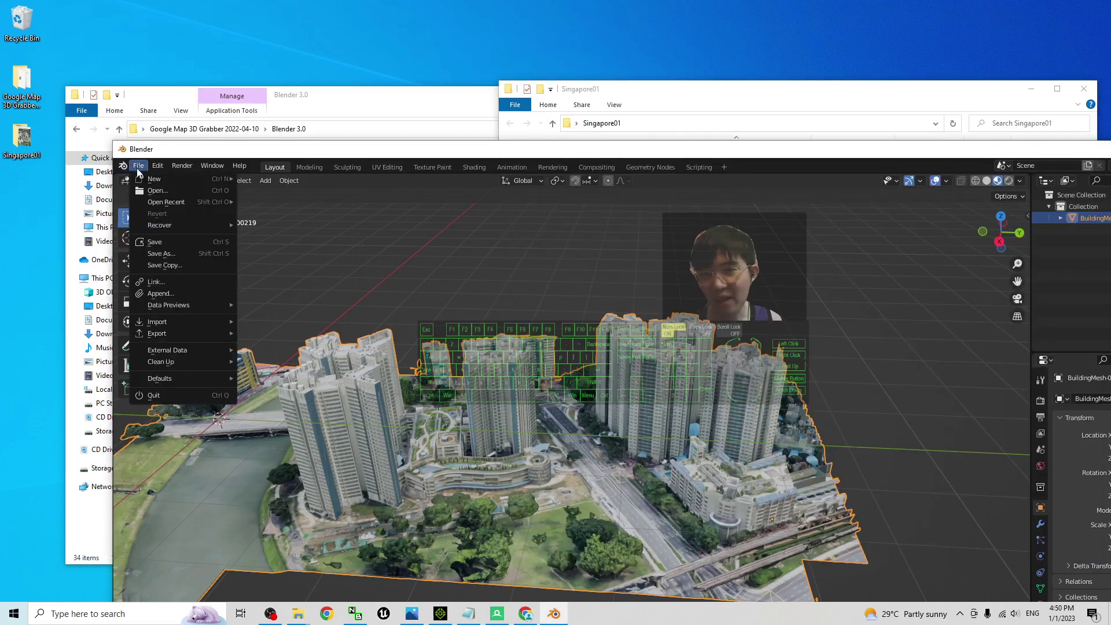
{"action": "mouse_move", "coordinate": [185, 332]}
{"action": "left_click", "coordinate": [313, 425]}
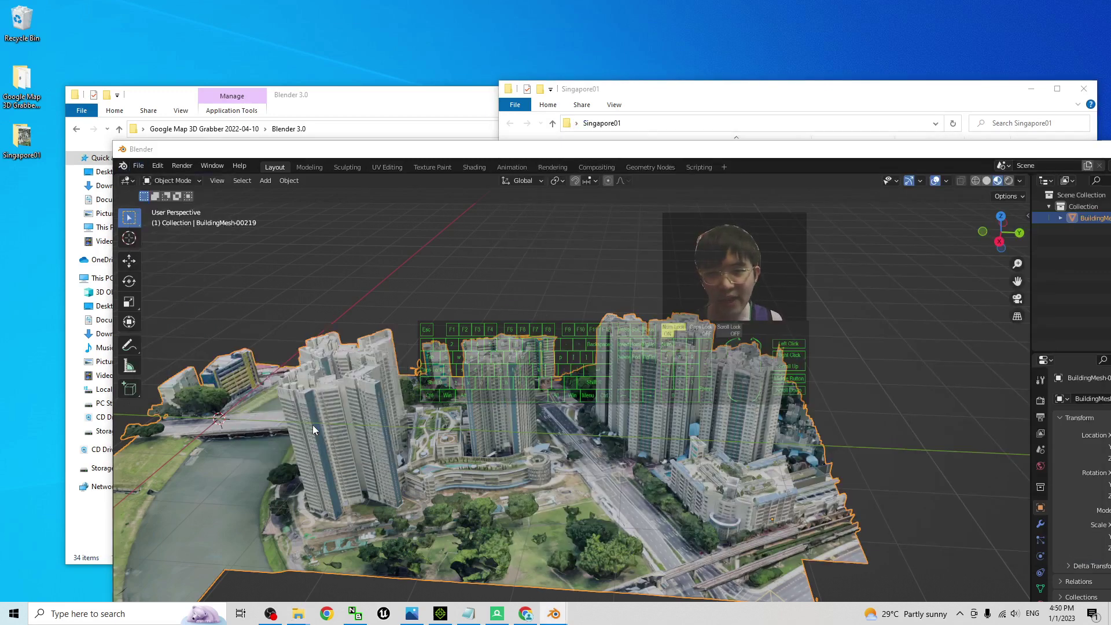
{"action": "left_click", "coordinate": [631, 267]}
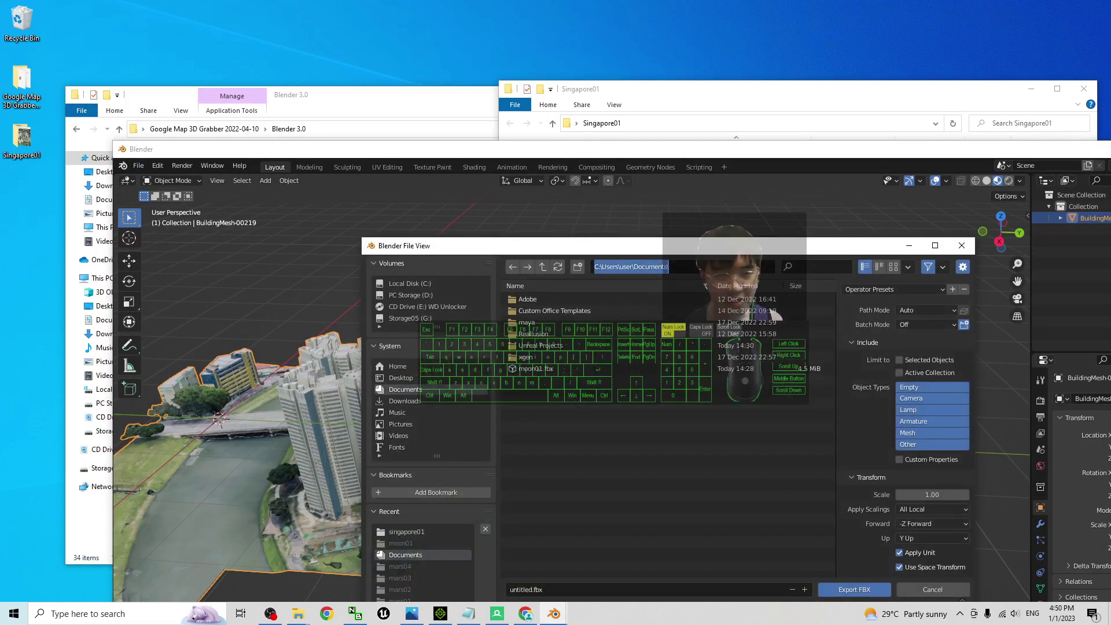
{"action": "key", "text": "ctrl+v"}
{"action": "key", "text": "Return"}
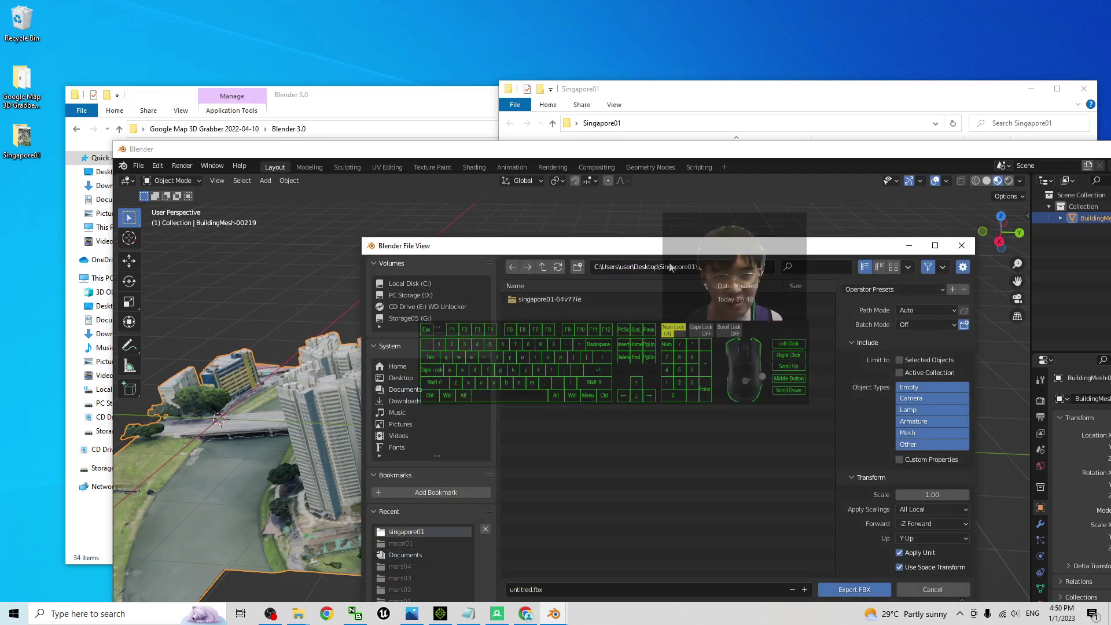
{"action": "left_click_drag", "start_coordinate": [625, 245], "coordinate": [556, 172]}
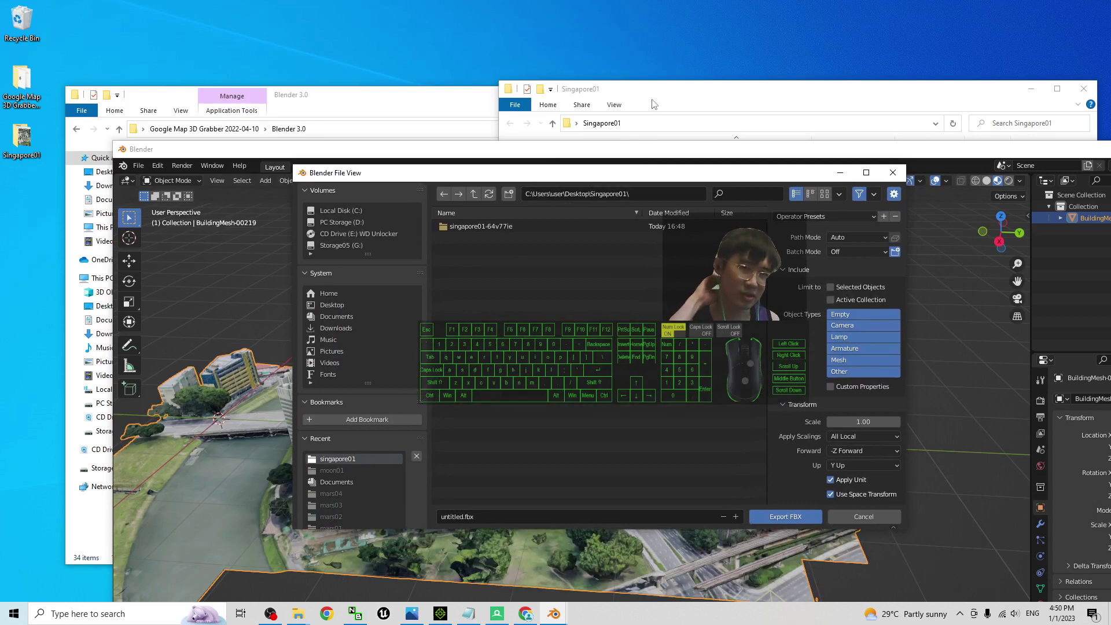
Step: Set Path Mode to Copy, enable Embed Textures, and name the export singapore01
{"action": "left_click", "coordinate": [647, 116]}
{"action": "left_click", "coordinate": [409, 165]}
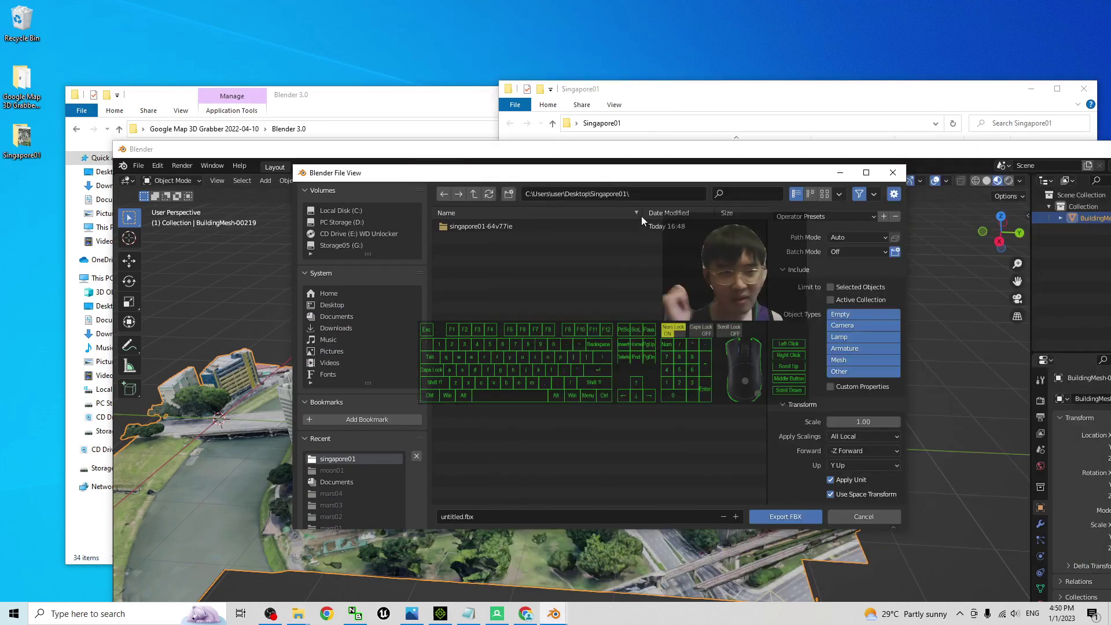
{"action": "left_click", "coordinate": [845, 236]}
{"action": "left_click", "coordinate": [843, 316]}
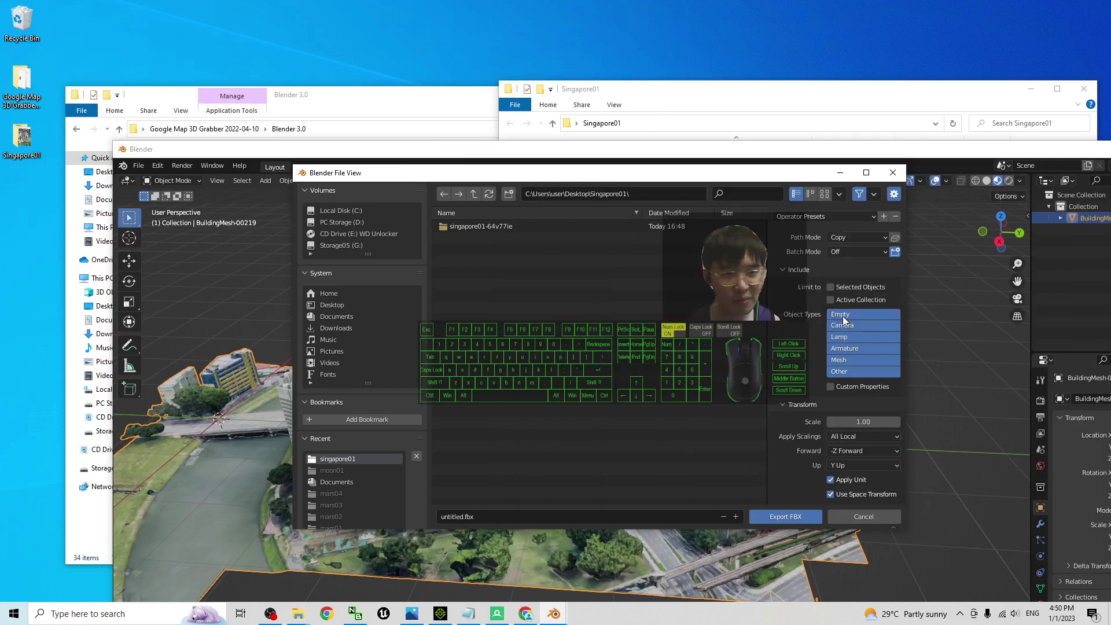
{"action": "left_click", "coordinate": [895, 237]}
{"action": "left_click", "coordinate": [460, 517]}
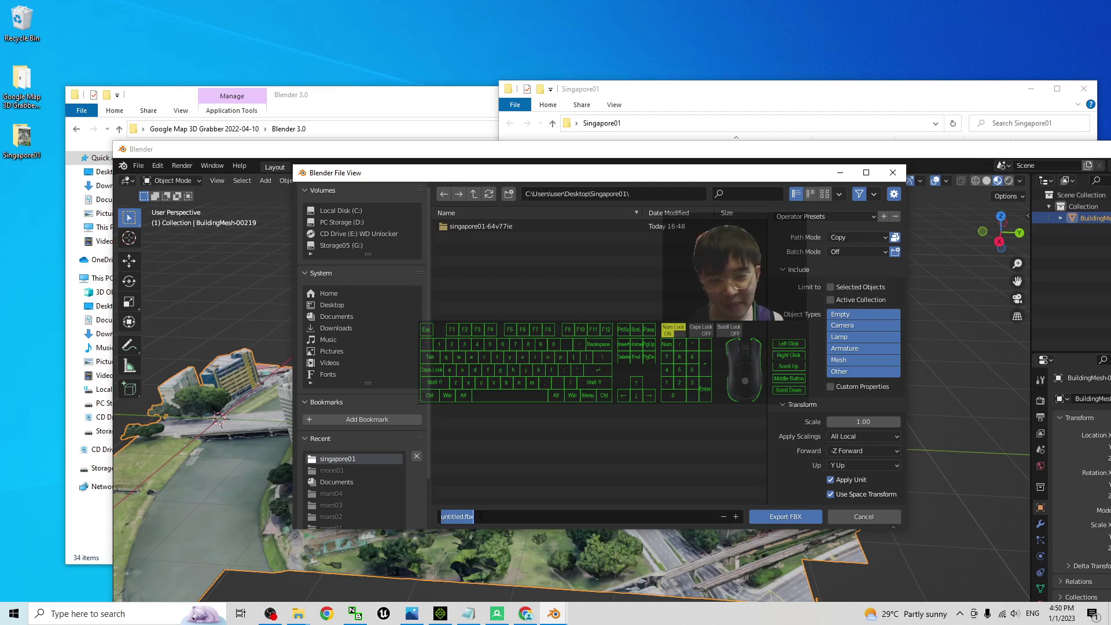
{"action": "type", "text": "singapore01"}
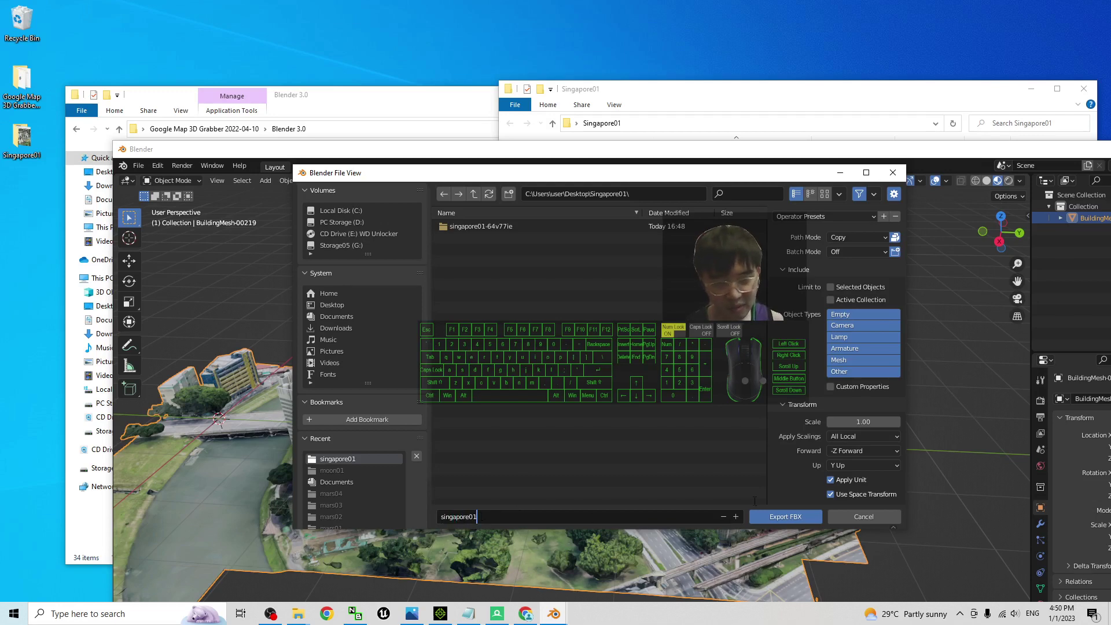
Step: Export singapore01.fbx and refresh Singapore01 until the 68,290 KB file appears
{"action": "left_click", "coordinate": [786, 516]}
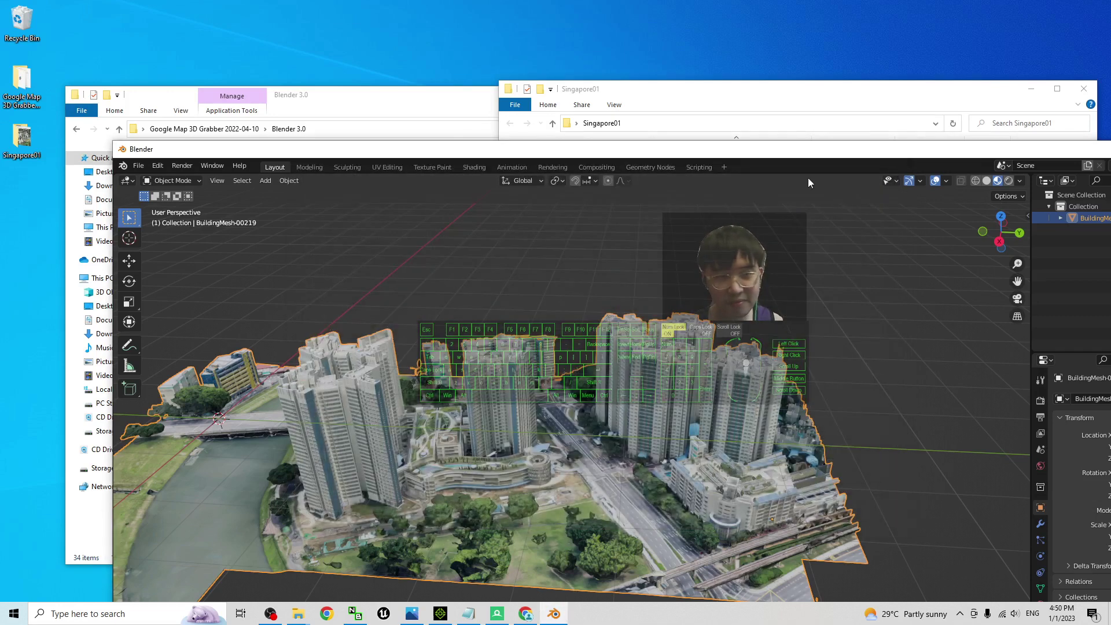
{"action": "left_click", "coordinate": [793, 96]}
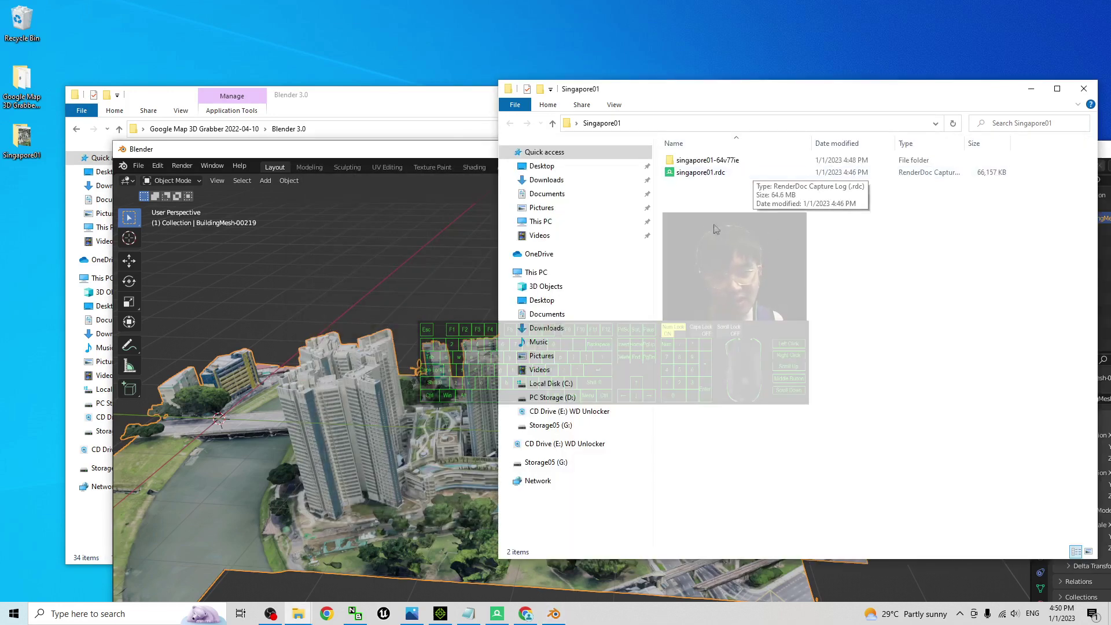
{"action": "right_click", "coordinate": [761, 262]}
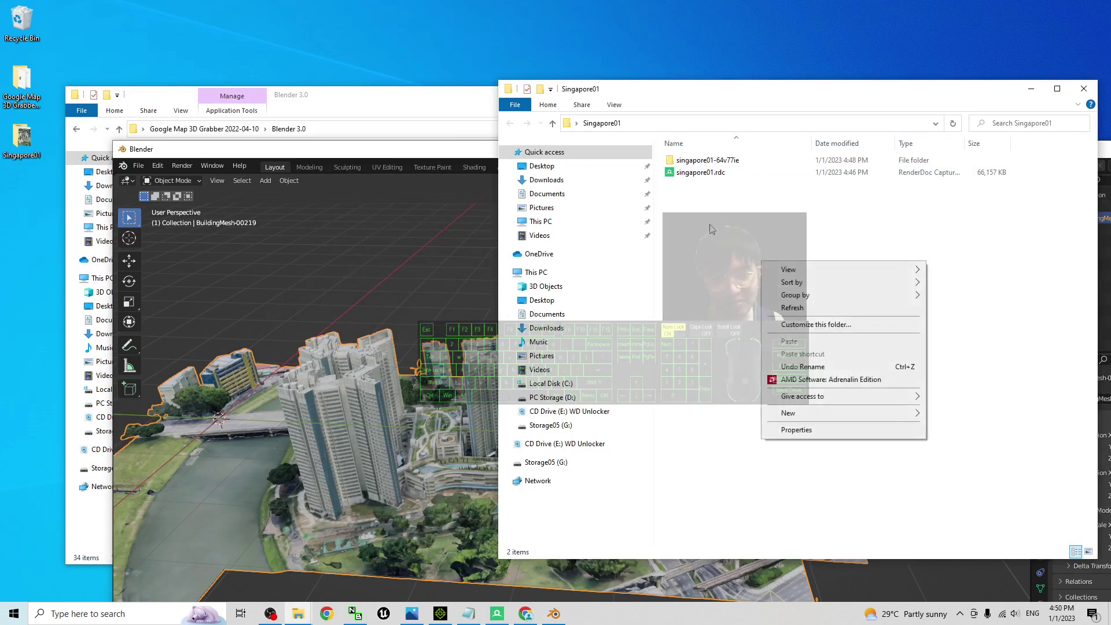
{"action": "left_click", "coordinate": [691, 239]}
{"action": "left_click", "coordinate": [348, 152]}
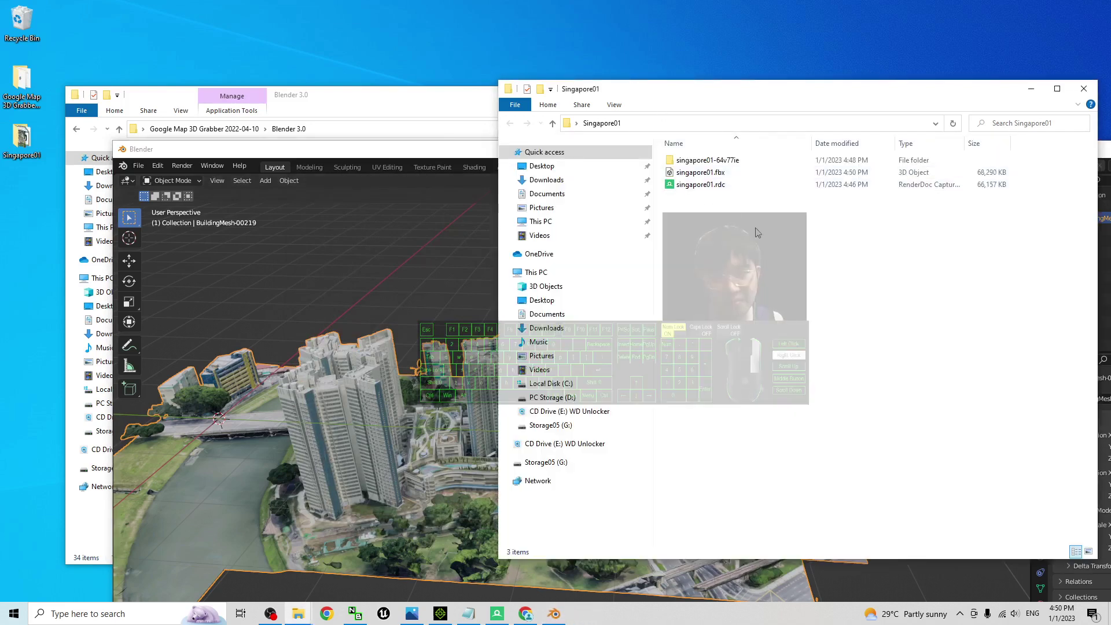
{"action": "right_click", "coordinate": [758, 231]}
{"action": "left_click", "coordinate": [694, 212]}
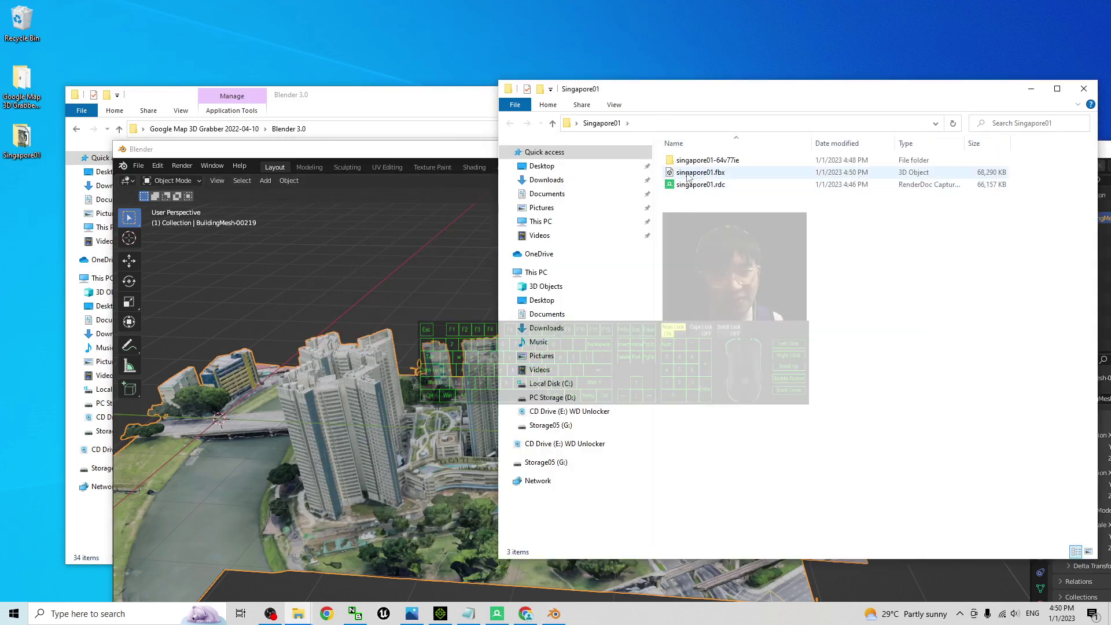
Step: Open singapore01.fbx in 3D Viewer and zoom and rotate to check the textured city
{"action": "double_click", "coordinate": [690, 174]}
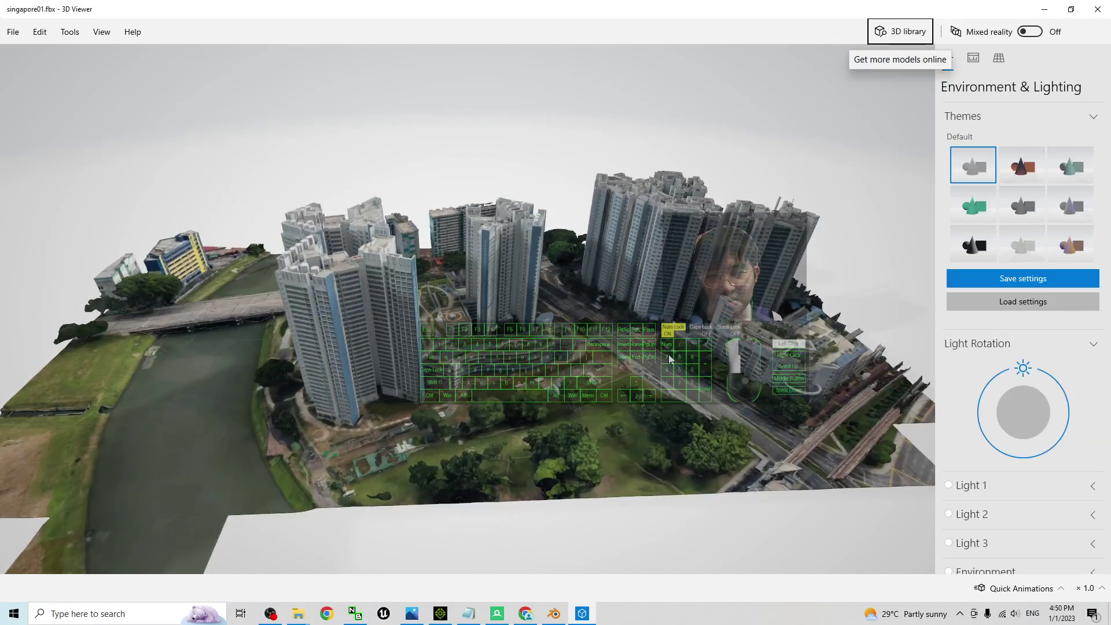
{"action": "scroll", "coordinate": [678, 346], "scroll_direction": "up", "scroll_amount": 5}
{"action": "scroll", "coordinate": [636, 336], "scroll_direction": "down", "scroll_amount": 5}
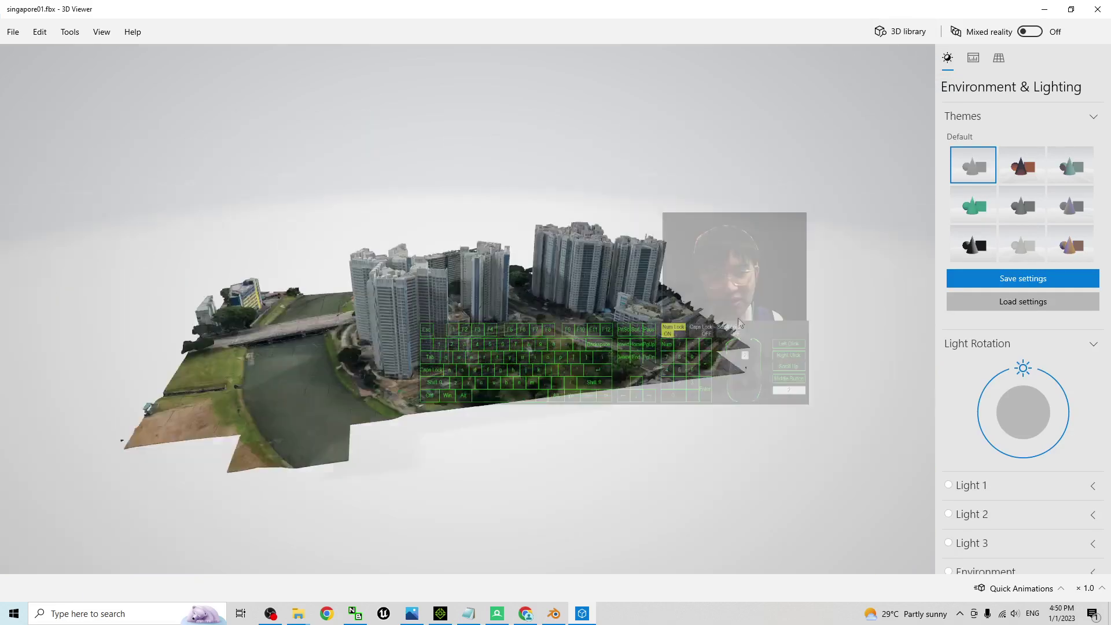
{"action": "scroll", "coordinate": [609, 328], "scroll_direction": "up", "scroll_amount": 3}
{"action": "left_click_drag", "start_coordinate": [608, 329], "coordinate": [468, 249]}
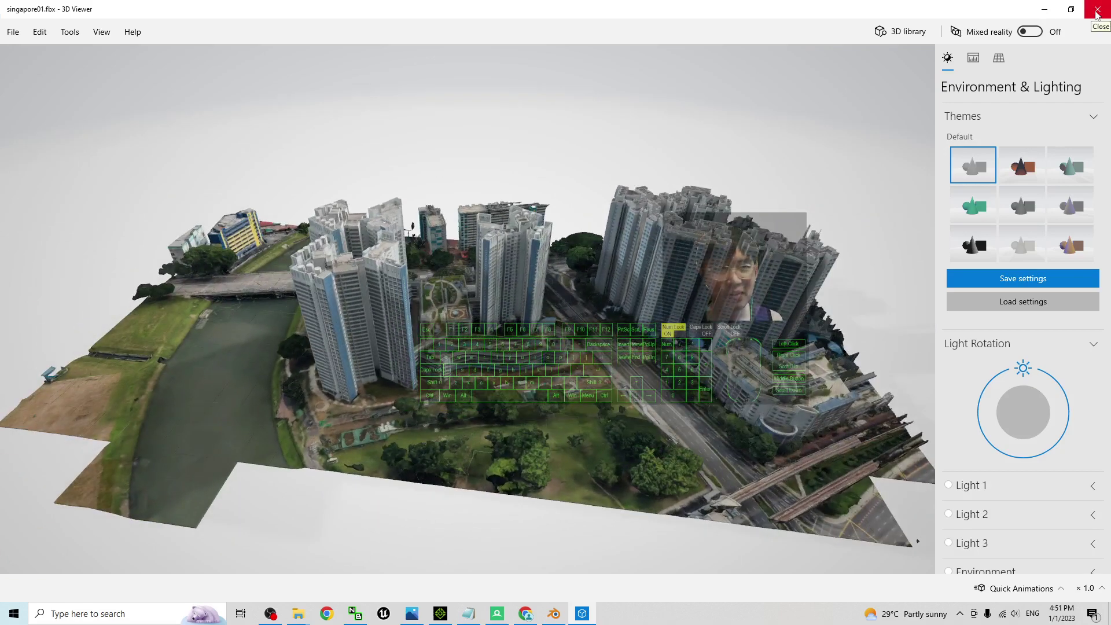
Step: Close 3D Viewer, then quit Blender choosing Don't Save for the untitled scene
{"action": "left_click", "coordinate": [1098, 11]}
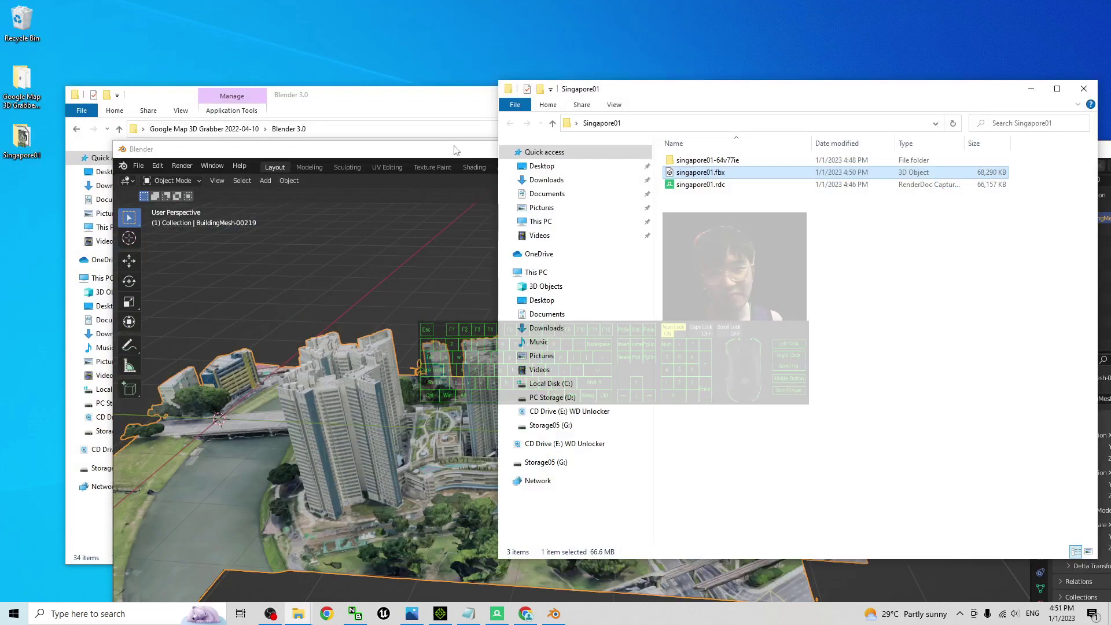
{"action": "left_click", "coordinate": [456, 151]}
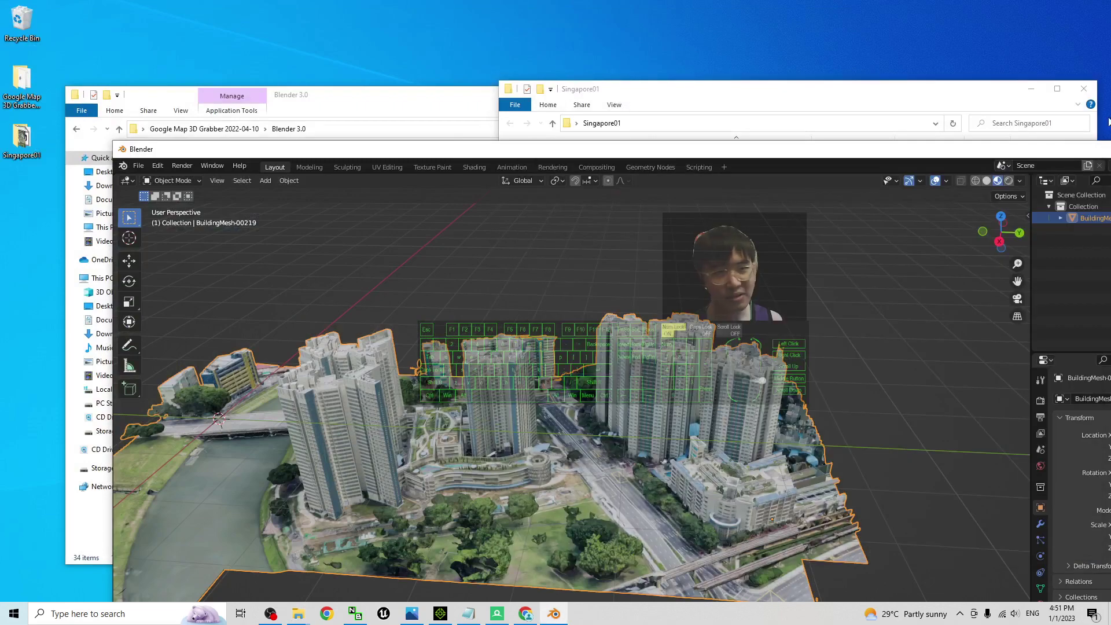
{"action": "left_click_drag", "start_coordinate": [1002, 152], "coordinate": [915, 1]}
{"action": "left_click", "coordinate": [1095, 7]}
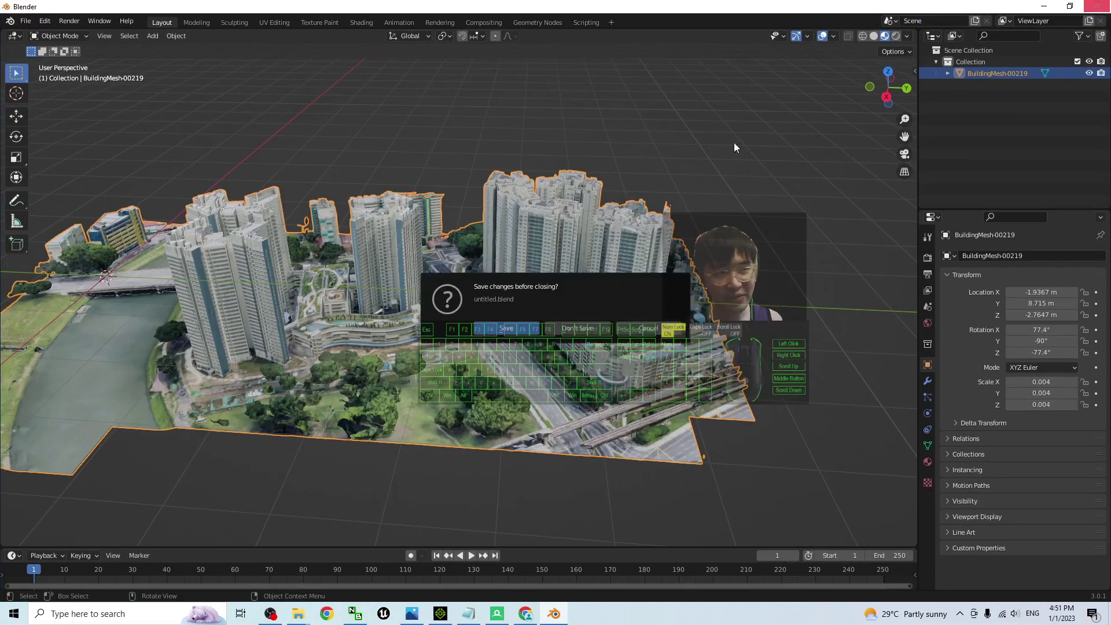
{"action": "left_click", "coordinate": [577, 328]}
Step: Drag singapore01.fbx from the Singapore01 folder into the iClone 8 viewport to import it
{"action": "left_click", "coordinate": [439, 616]}
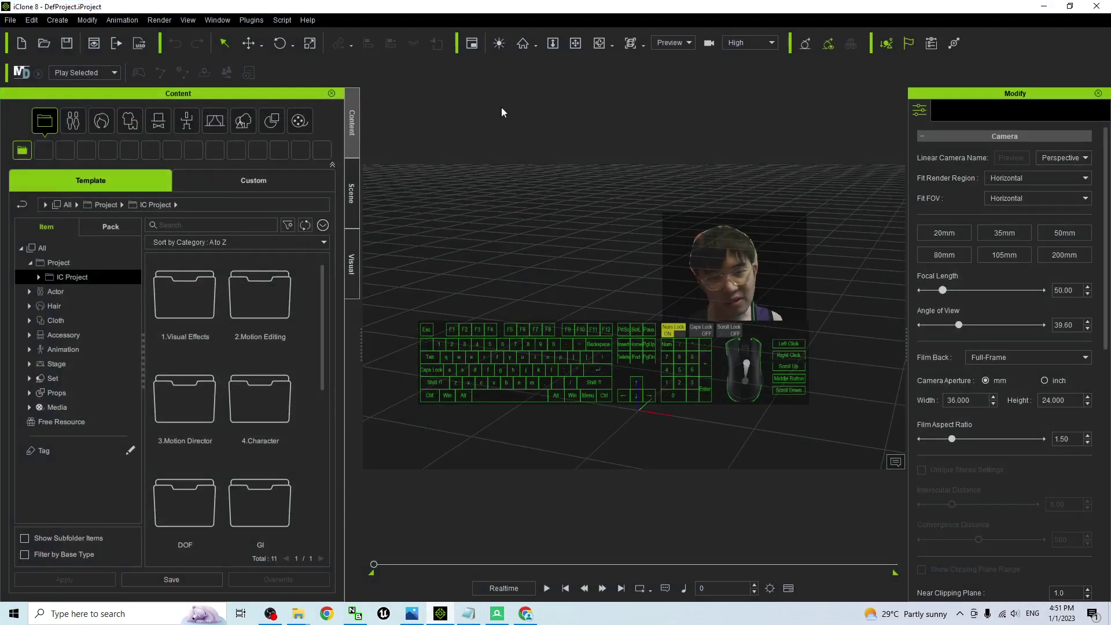
{"action": "mouse_move", "coordinate": [298, 612]}
{"action": "mouse_move", "coordinate": [389, 560]}
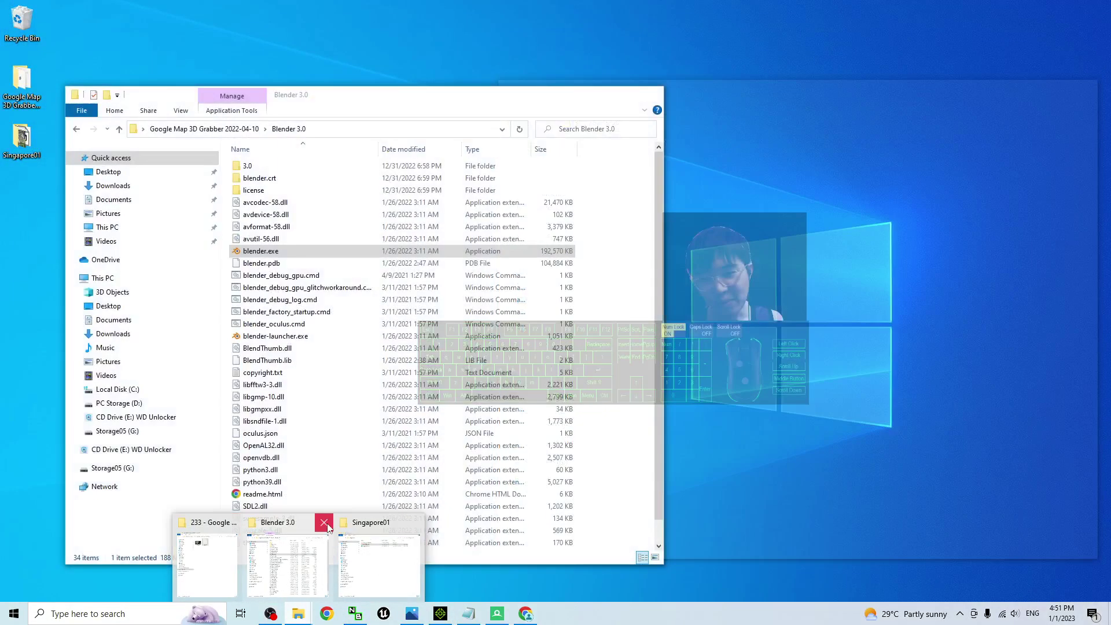
{"action": "left_click", "coordinate": [324, 524]}
{"action": "left_click", "coordinate": [340, 564]}
{"action": "left_click_drag", "start_coordinate": [772, 99], "coordinate": [1018, 157]}
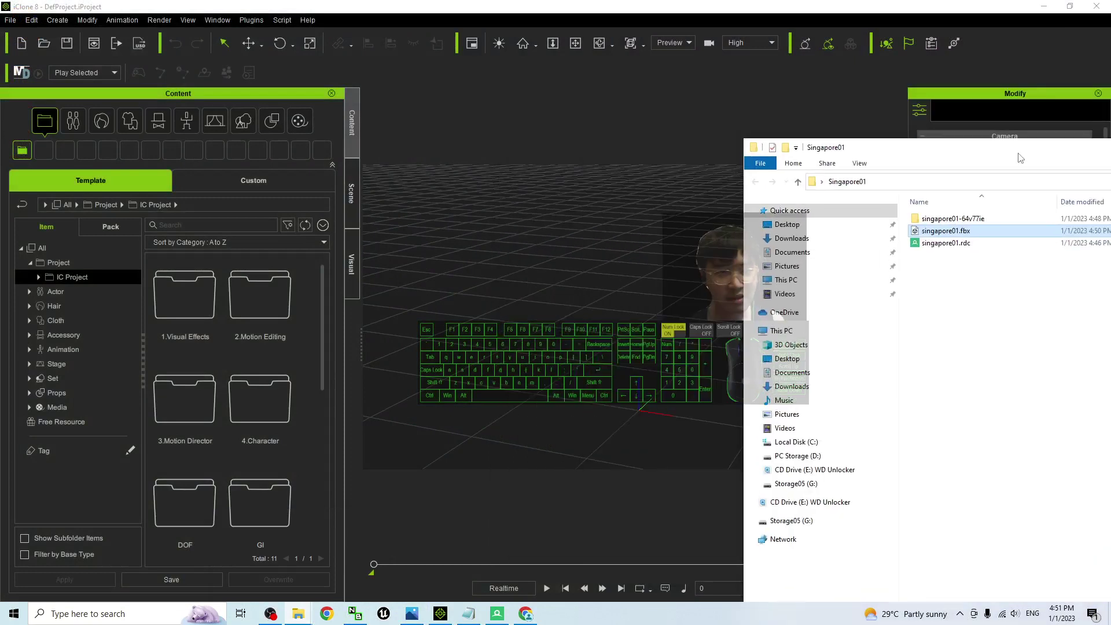
{"action": "left_click_drag", "start_coordinate": [946, 231], "coordinate": [640, 411]}
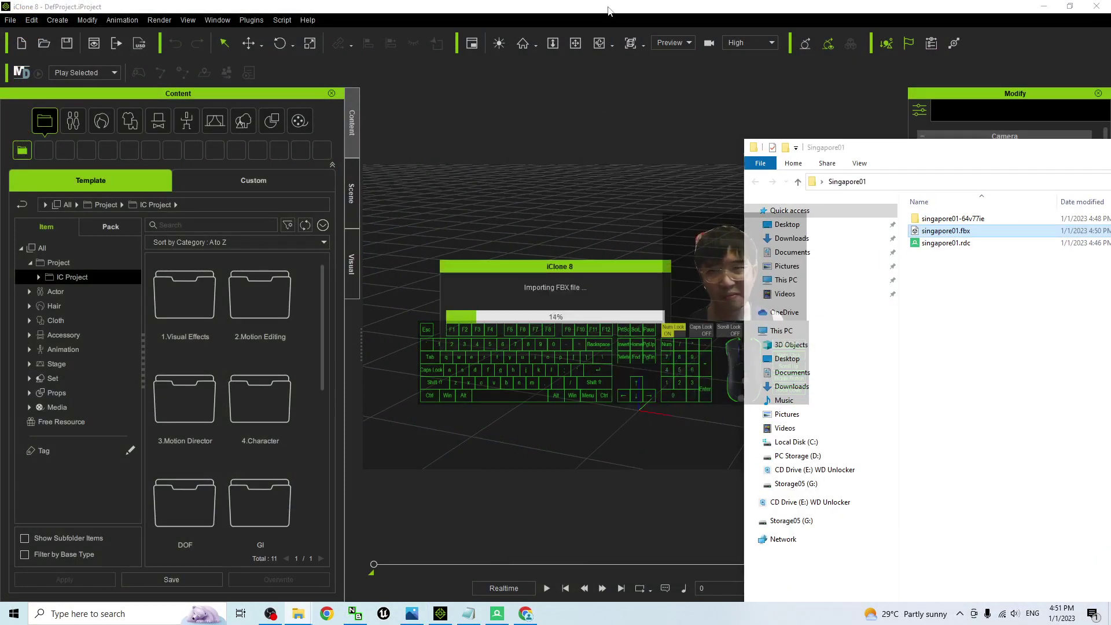
{"action": "left_click", "coordinate": [609, 6]}
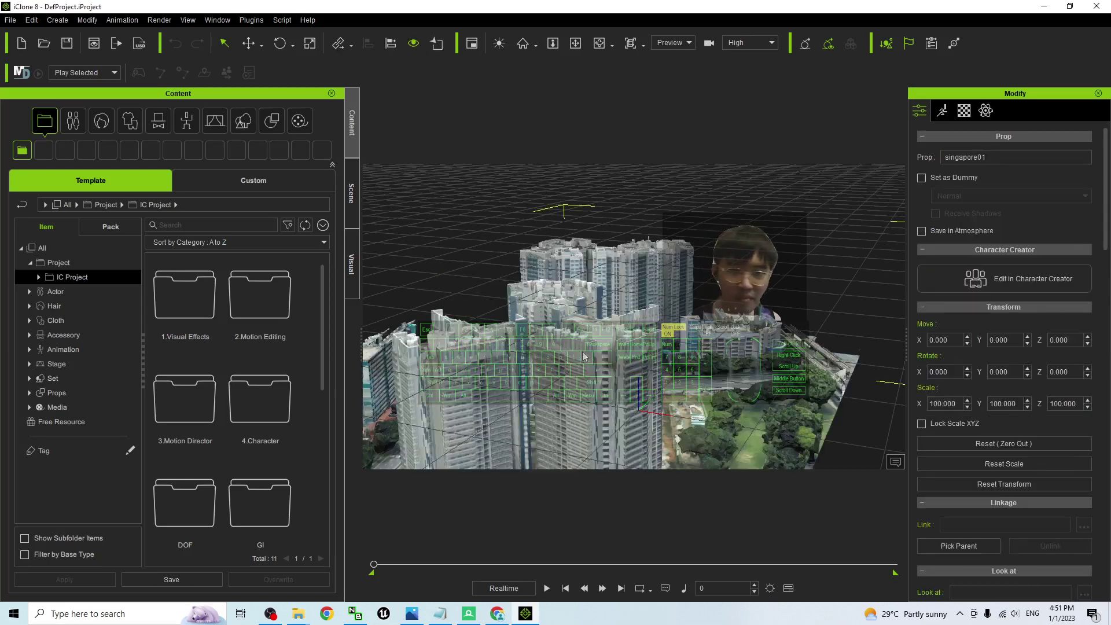
{"action": "scroll", "coordinate": [755, 410], "scroll_direction": "down", "scroll_amount": 6}
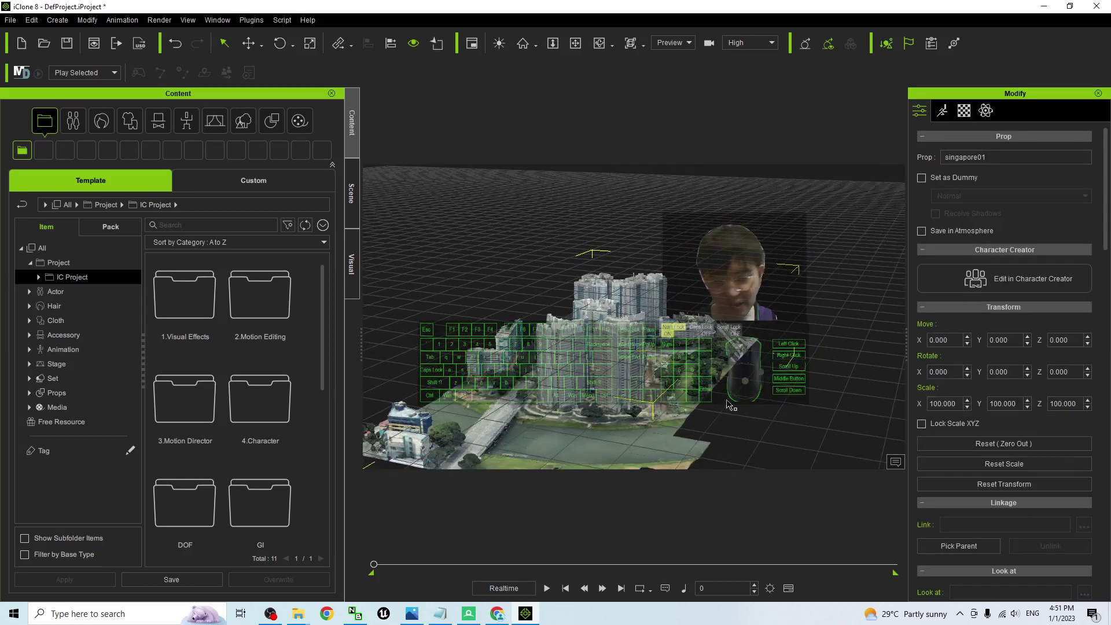
{"action": "right_click_drag", "start_coordinate": [742, 401], "coordinate": [735, 390]}
{"action": "key", "text": "w"}
{"action": "left_click", "coordinate": [735, 389]}
{"action": "left_click_drag", "start_coordinate": [728, 357], "coordinate": [609, 328]}
{"action": "scroll", "coordinate": [609, 330], "scroll_direction": "up", "scroll_amount": 3}
{"action": "scroll", "coordinate": [609, 330], "scroll_direction": "up", "scroll_amount": 3}
{"action": "middle_click_drag", "start_coordinate": [608, 330], "coordinate": [636, 353]}
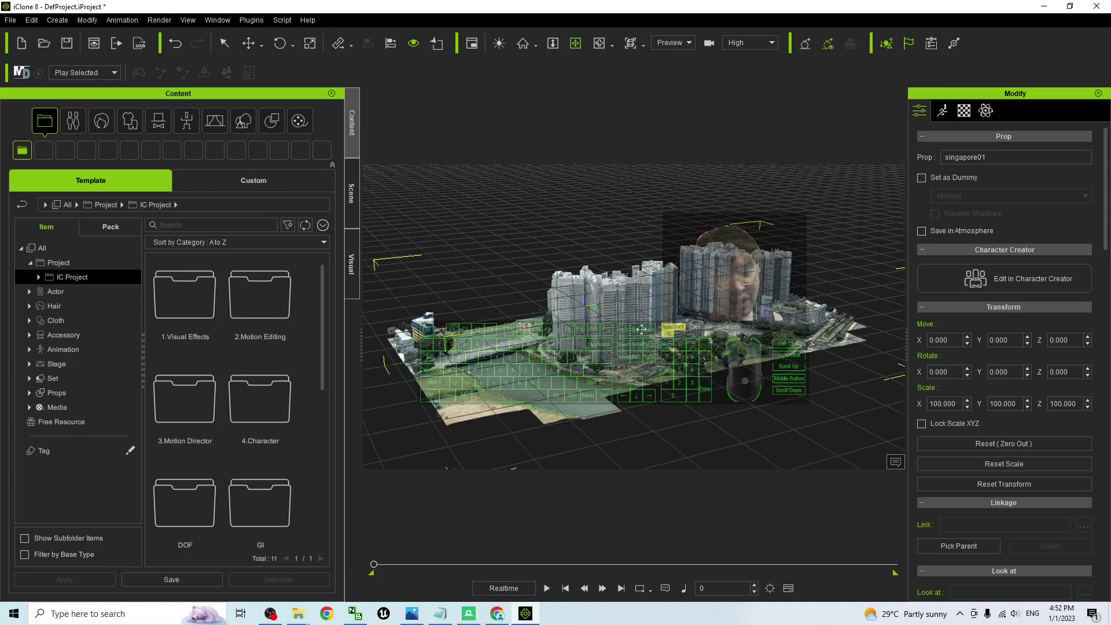
Step: Set the singapore01 prop's pivot and zero out its Transform position to 0, 0, 0
{"action": "left_click", "coordinate": [928, 111]}
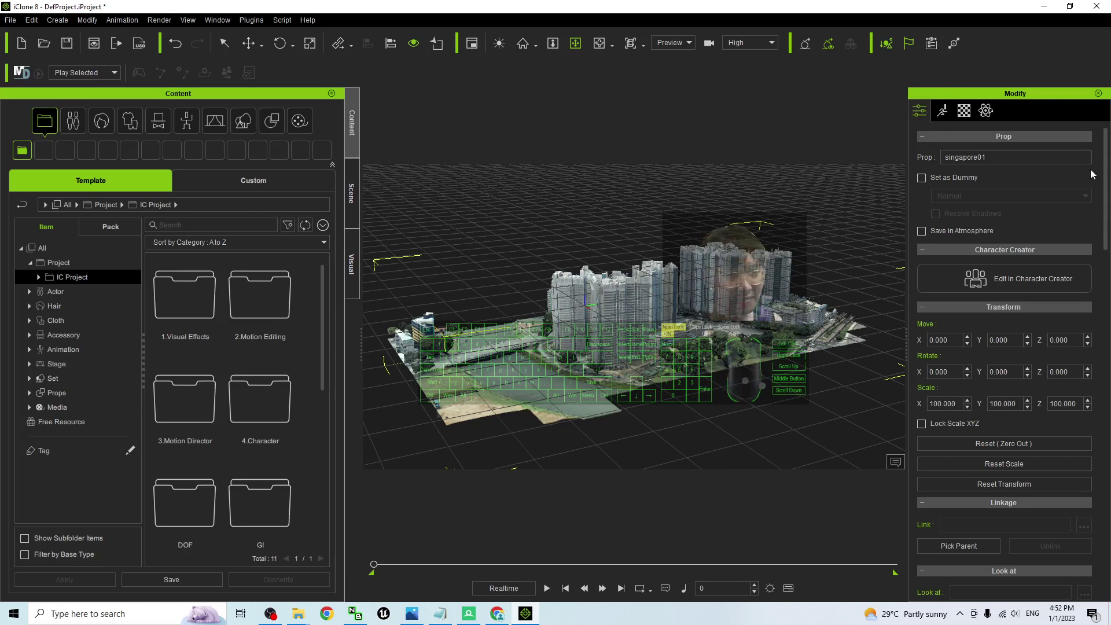
{"action": "left_click_drag", "start_coordinate": [1098, 175], "coordinate": [1094, 483]}
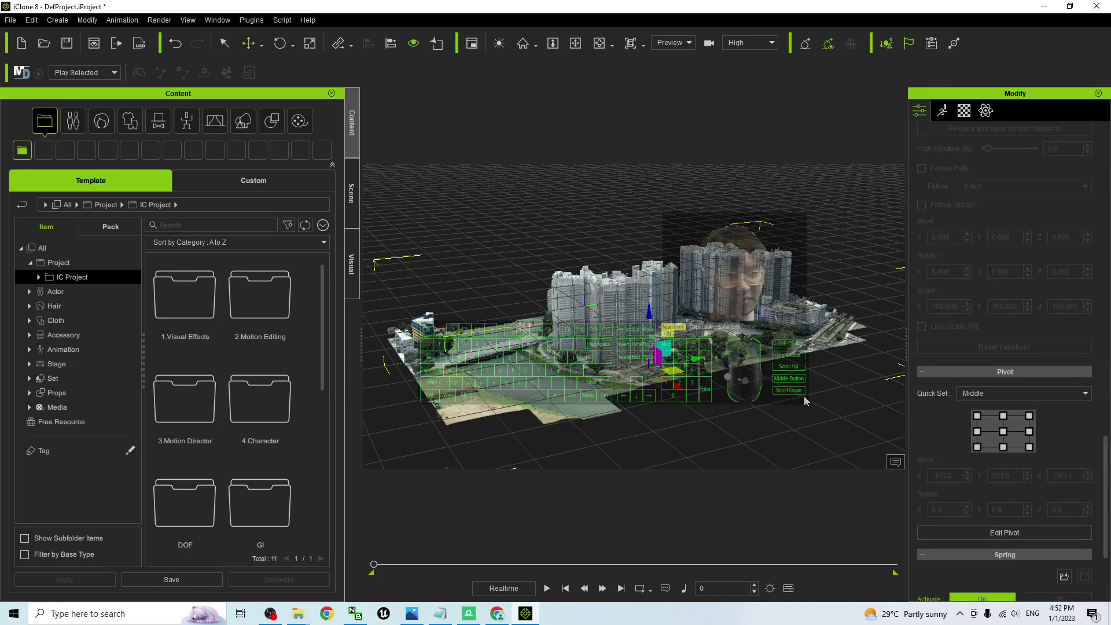
{"action": "right_click_drag", "start_coordinate": [497, 314], "coordinate": [499, 403]}
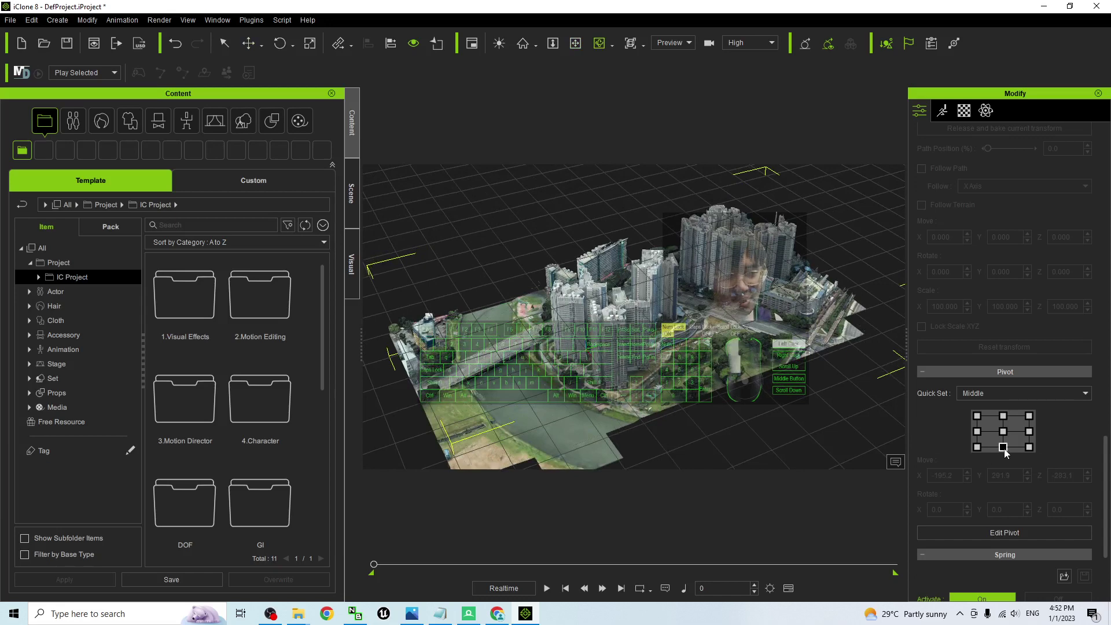
{"action": "left_click_drag", "start_coordinate": [695, 324], "coordinate": [851, 330]}
{"action": "right_click_drag", "start_coordinate": [852, 330], "coordinate": [1070, 423]}
{"action": "left_click_drag", "start_coordinate": [1106, 478], "coordinate": [1107, 189]}
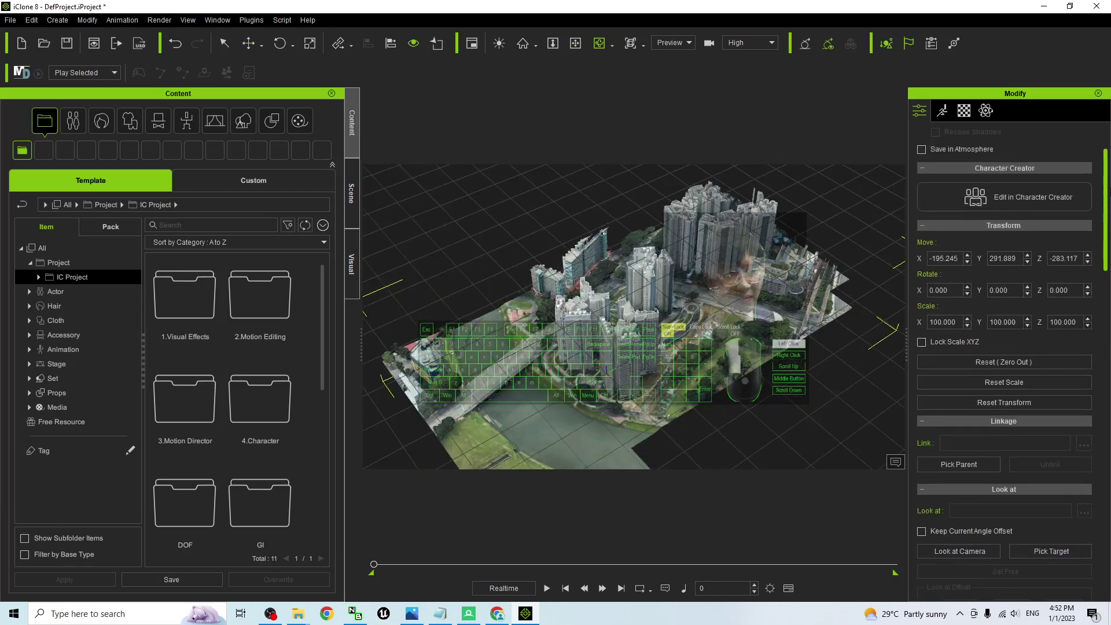
{"action": "left_click", "coordinate": [1015, 362]}
Step: Orbit and zoom around the centred city model to check it sits on the grid
{"action": "right_click_drag", "start_coordinate": [760, 315], "coordinate": [772, 290]}
{"action": "left_click_drag", "start_coordinate": [772, 289], "coordinate": [611, 341]}
{"action": "scroll", "coordinate": [573, 290], "scroll_direction": "up", "scroll_amount": 5}
{"action": "scroll", "coordinate": [573, 290], "scroll_direction": "up", "scroll_amount": 3}
{"action": "left_click_drag", "start_coordinate": [573, 290], "coordinate": [776, 315]}
{"action": "scroll", "coordinate": [739, 292], "scroll_direction": "down", "scroll_amount": 9}
{"action": "scroll", "coordinate": [739, 291], "scroll_direction": "down", "scroll_amount": 2}
Step: Save the city model as the custom prop 'singapore01' in the Custom Props > Props folder
{"action": "left_click", "coordinate": [275, 182]}
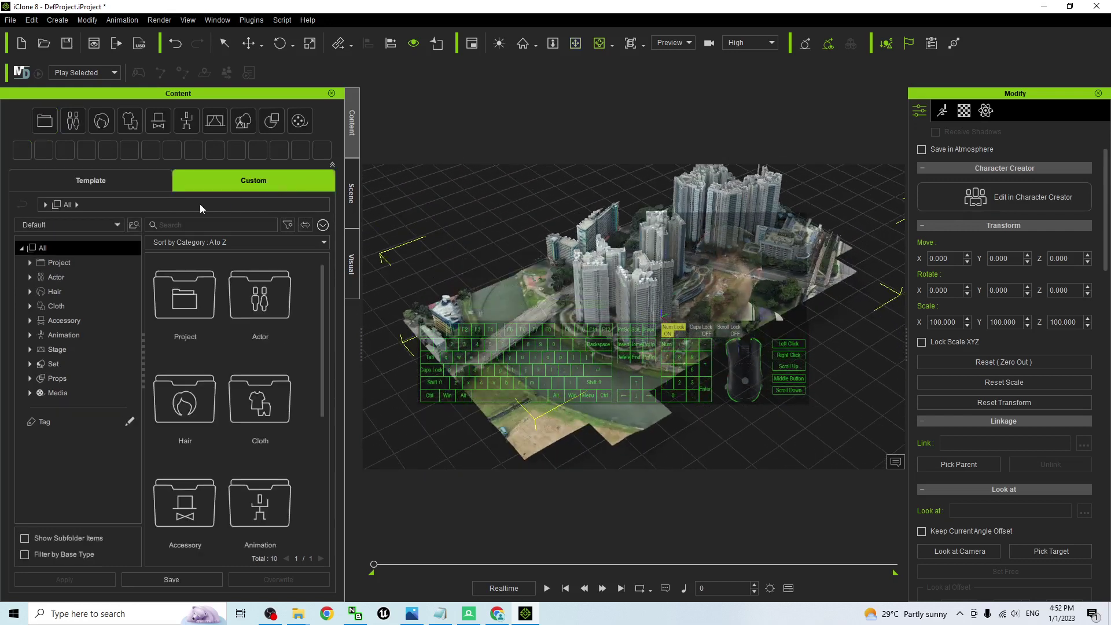
{"action": "left_click", "coordinate": [245, 123]}
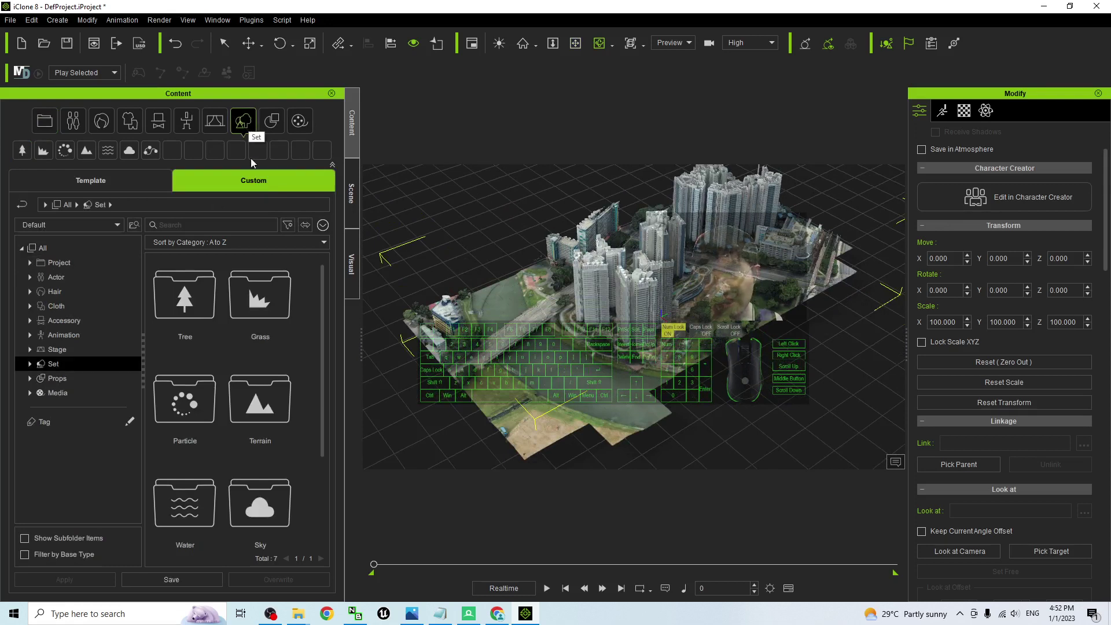
{"action": "left_click", "coordinate": [57, 380]}
{"action": "double_click", "coordinate": [199, 315]}
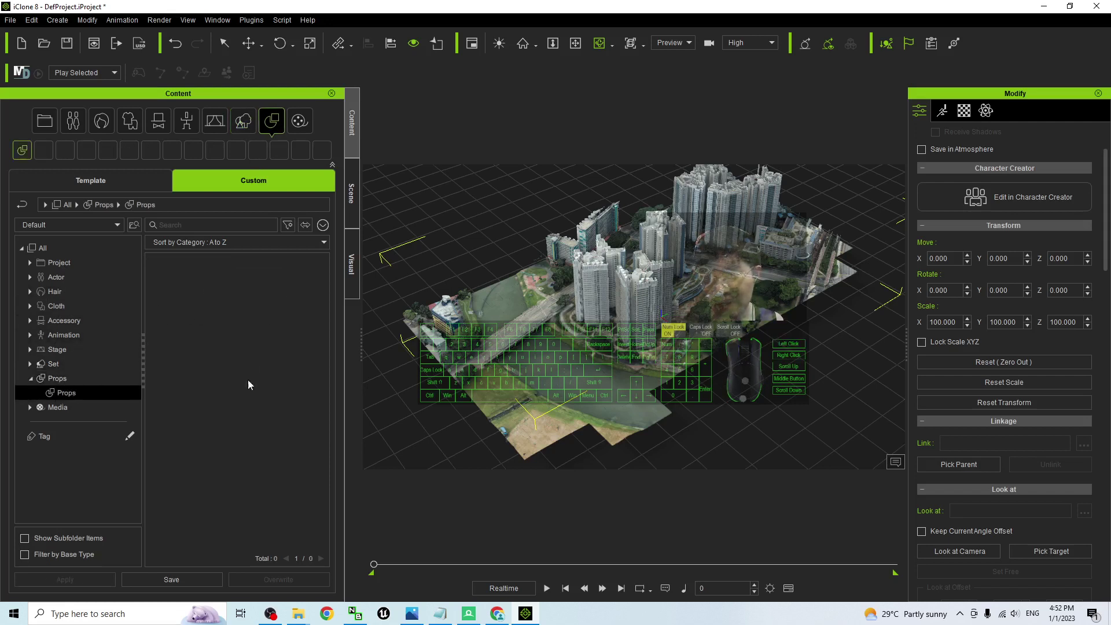
{"action": "left_click", "coordinate": [58, 378]}
{"action": "left_click", "coordinate": [63, 396]}
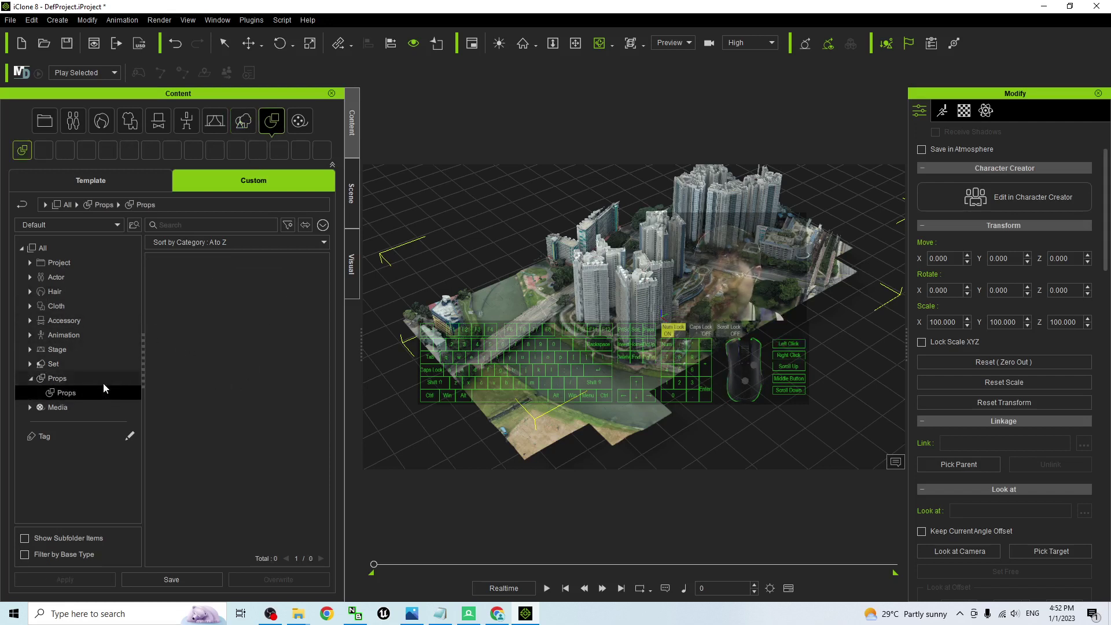
{"action": "left_click", "coordinate": [181, 579]}
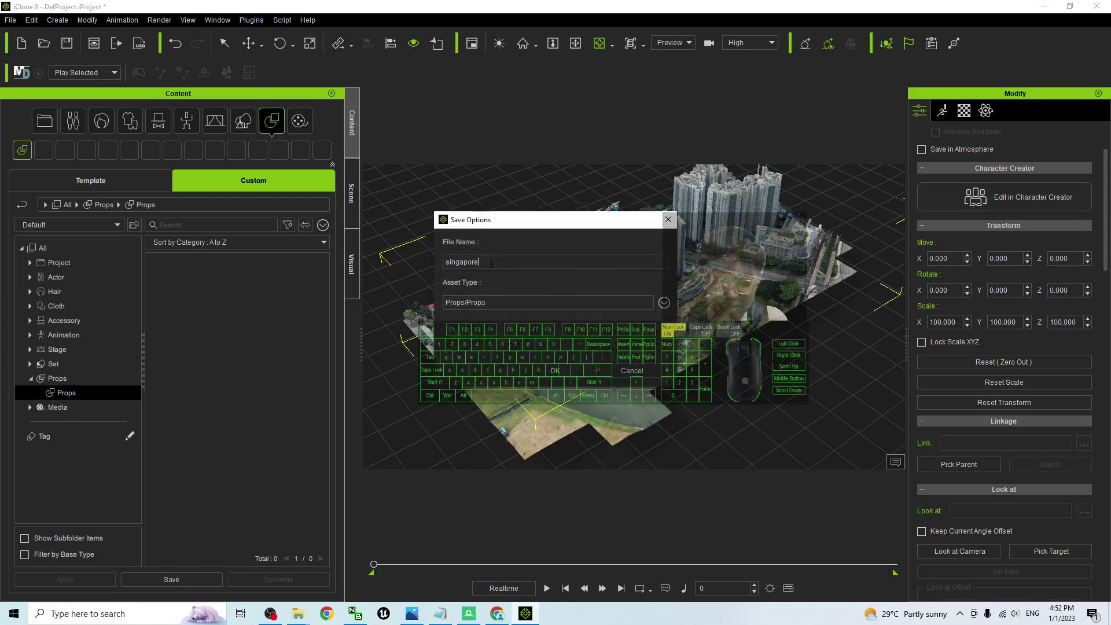
{"action": "key", "text": "Return"}
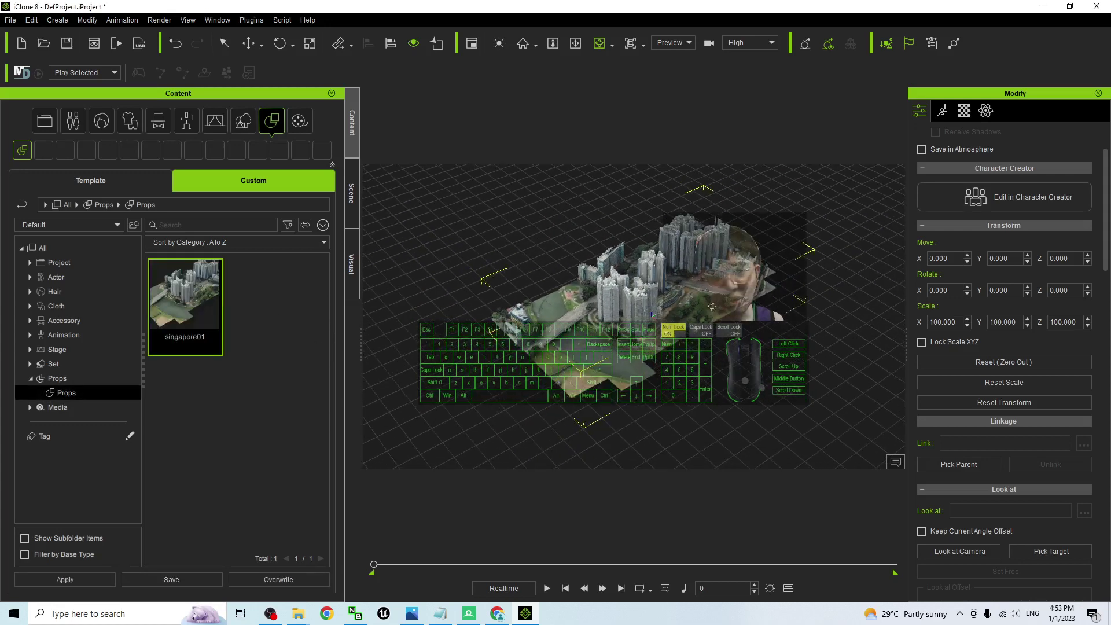
Step: Pan, orbit and zoom to a low angle over both singapore01 city copies
{"action": "key", "text": "x"}
{"action": "left_click_drag", "start_coordinate": [737, 304], "coordinate": [570, 223]}
{"action": "key", "text": "c"}
{"action": "left_click_drag", "start_coordinate": [570, 223], "coordinate": [371, 290]}
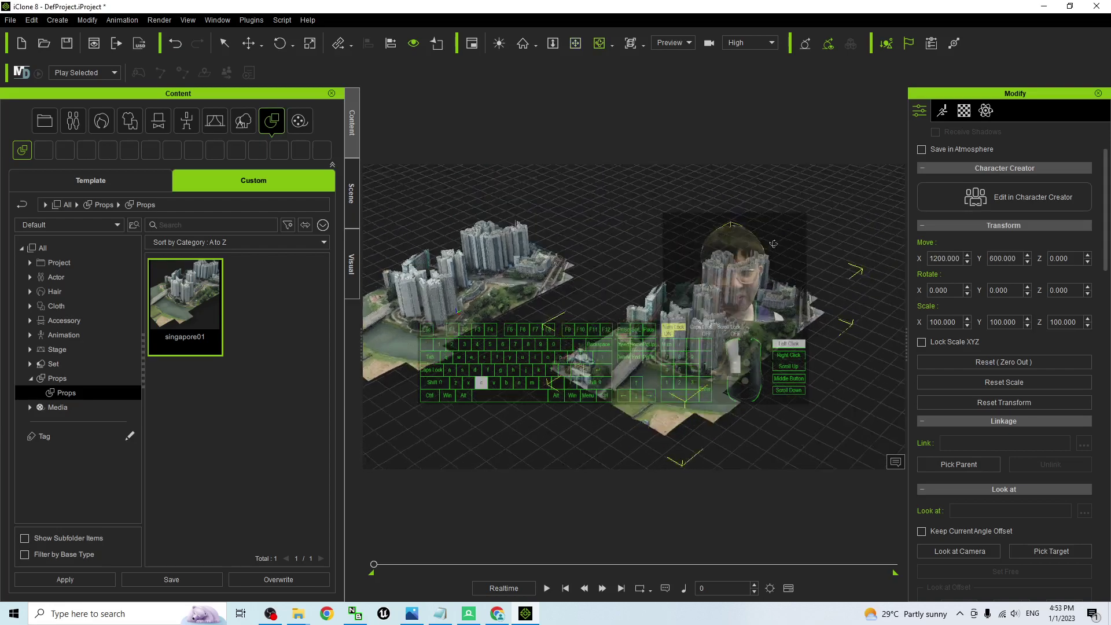
{"action": "left_click_drag", "start_coordinate": [781, 220], "coordinate": [791, 344]}
{"action": "scroll", "coordinate": [791, 343], "scroll_direction": "up", "scroll_amount": 3}
{"action": "scroll", "coordinate": [791, 344], "scroll_direction": "up", "scroll_amount": 5, "text": "shift"}
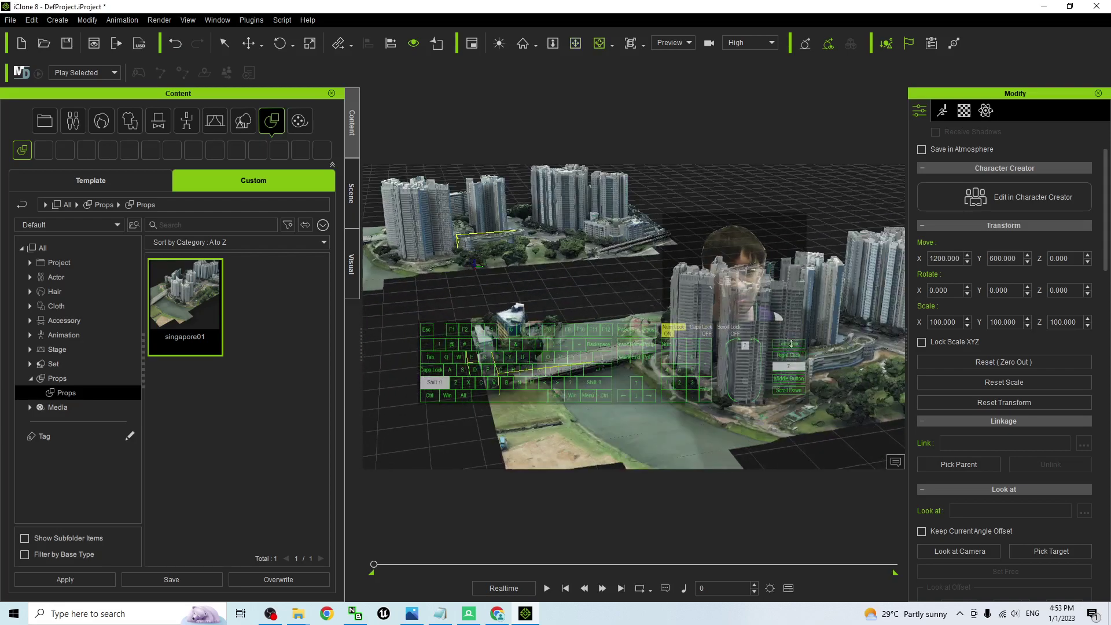
{"action": "scroll", "coordinate": [791, 344], "scroll_direction": "up", "scroll_amount": 5, "text": "shift"}
{"action": "left_click_drag", "start_coordinate": [776, 316], "coordinate": [686, 363]}
Step: Zoom closer to the towers, view the cover image in Photos, and return to iClone 8
{"action": "scroll", "coordinate": [534, 272], "scroll_direction": "up", "scroll_amount": 4, "text": "shift"}
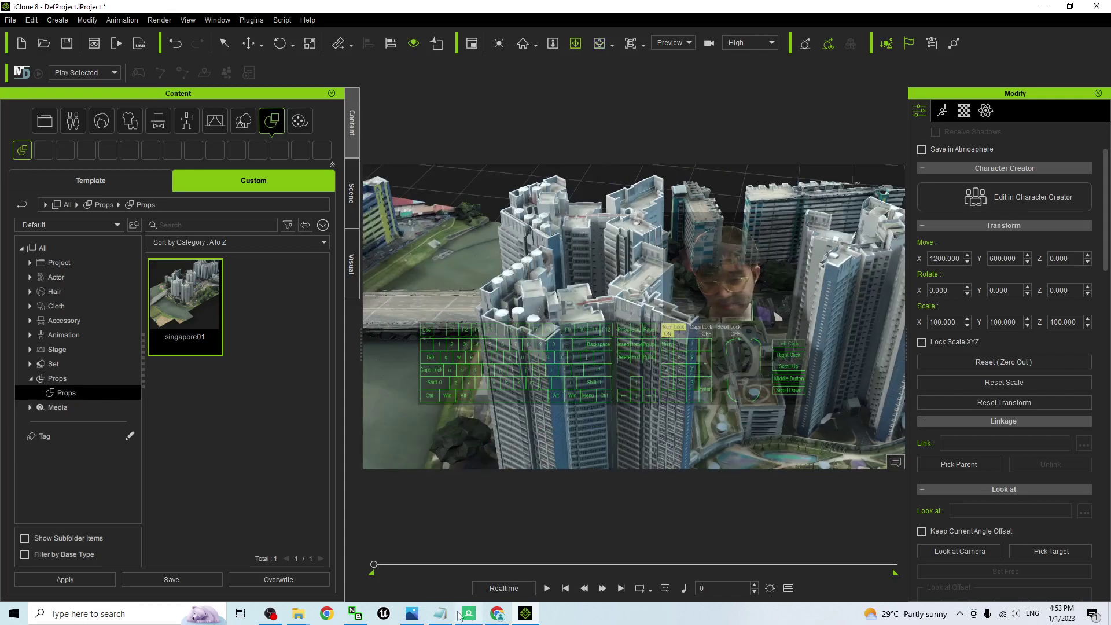
{"action": "left_click", "coordinate": [412, 613]}
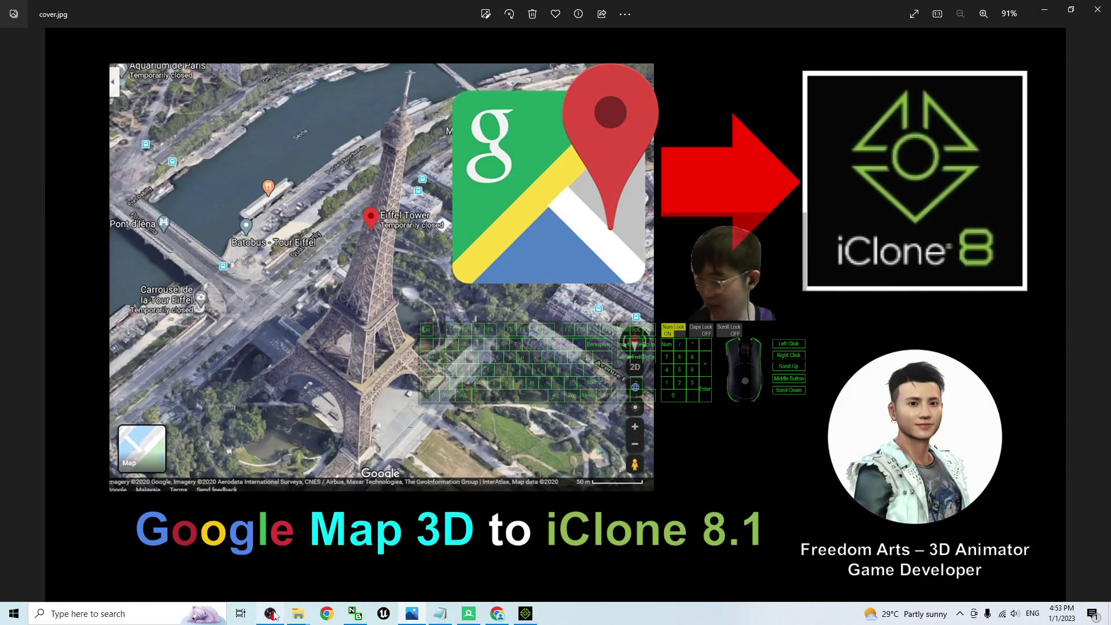
{"action": "left_click", "coordinate": [525, 616]}
{"action": "scroll", "coordinate": [631, 347], "scroll_direction": "down", "scroll_amount": 5}
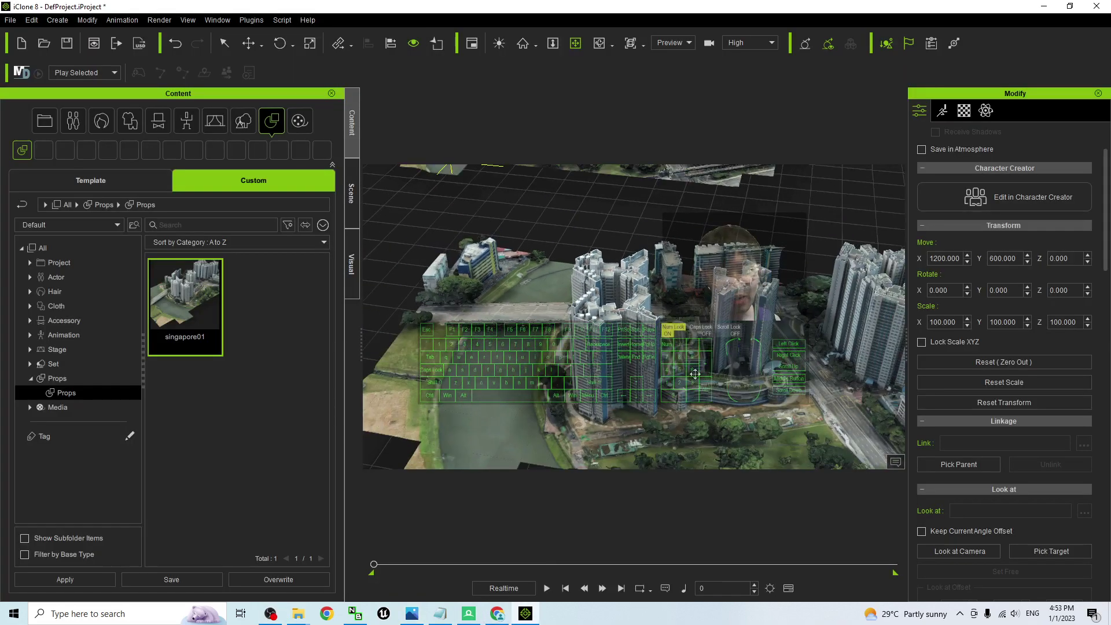
{"action": "key", "text": "x"}
{"action": "left_click_drag", "start_coordinate": [636, 365], "coordinate": [606, 318]}
{"action": "key", "text": "c"}
{"action": "mouse_move", "coordinate": [607, 318]}
{"action": "right_mouse_down"}
{"action": "mouse_move", "coordinate": [424, 306]}
{"action": "mouse_move", "coordinate": [617, 307]}
{"action": "right_mouse_up"}
{"action": "scroll", "coordinate": [616, 306], "scroll_direction": "up", "scroll_amount": 10}
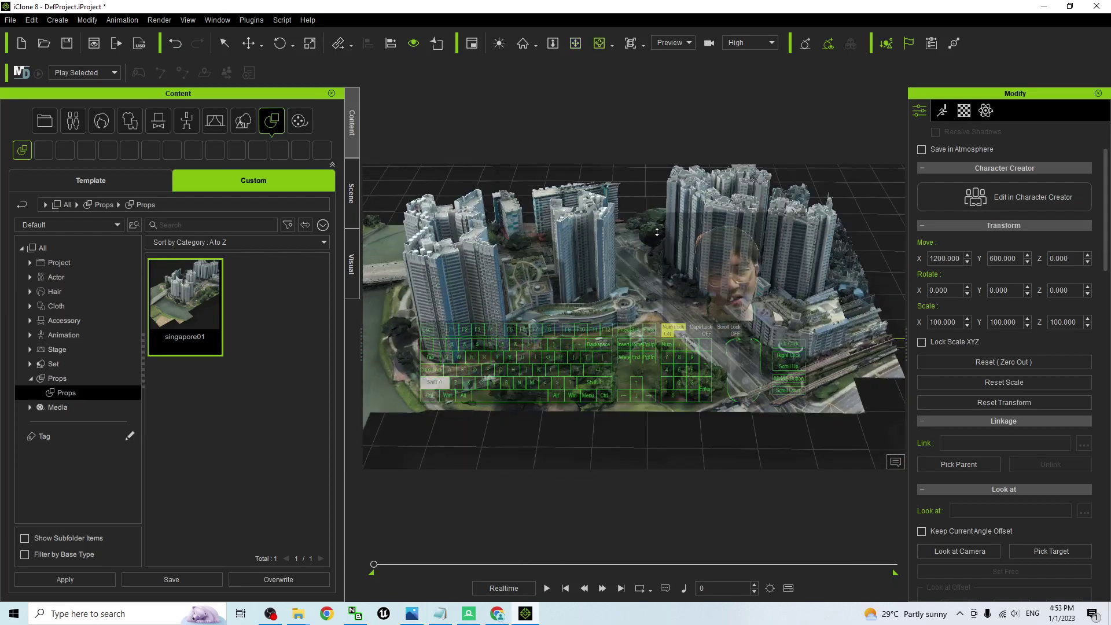
{"action": "scroll", "coordinate": [650, 261], "scroll_direction": "up", "scroll_amount": 3, "text": "shift"}
{"action": "left_click_drag", "start_coordinate": [650, 261], "coordinate": [414, 370]}
{"action": "right_click_drag", "start_coordinate": [413, 369], "coordinate": [564, 369]}
{"action": "middle_click_drag", "start_coordinate": [563, 368], "coordinate": [607, 373]}
{"action": "scroll", "coordinate": [610, 370], "scroll_direction": "up", "scroll_amount": 3}
{"action": "right_click_drag", "start_coordinate": [610, 370], "coordinate": [451, 470]}
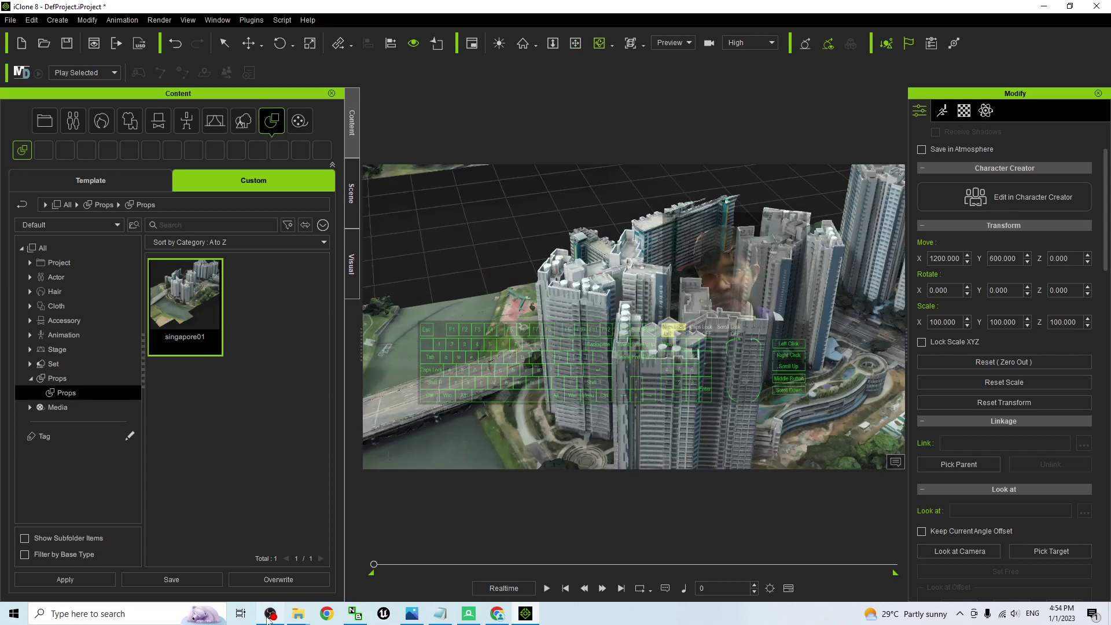